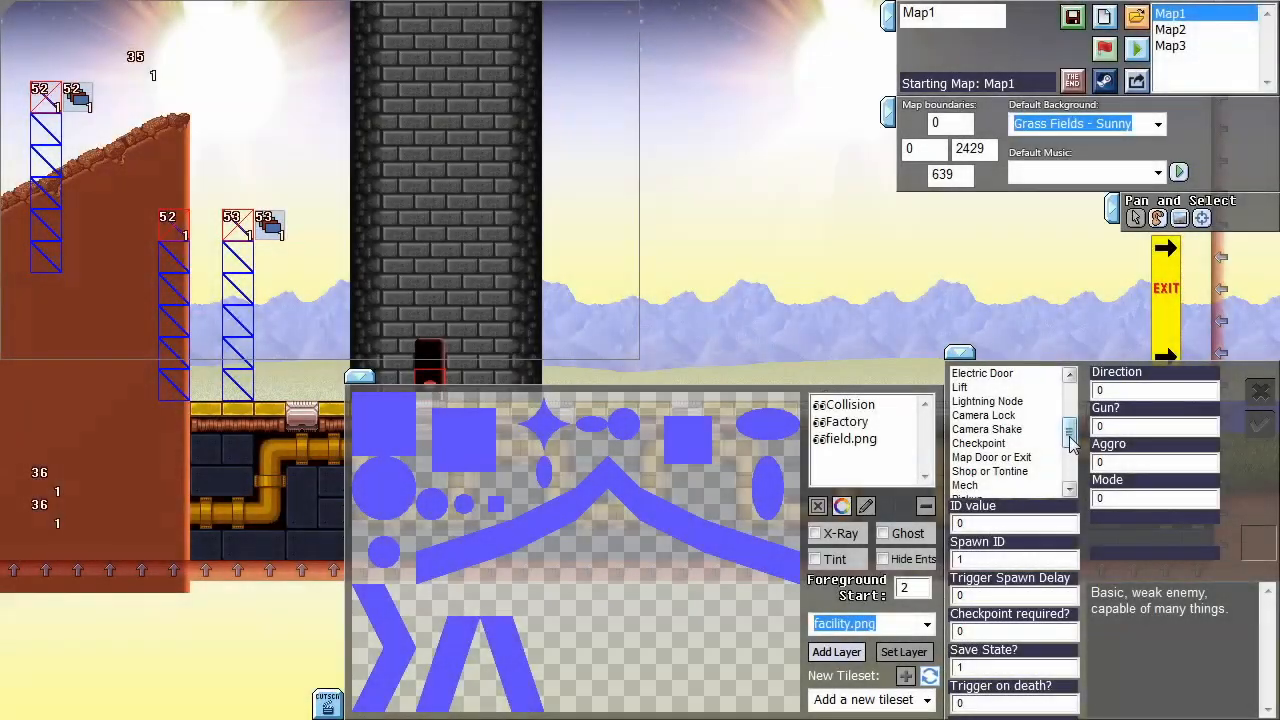
Place a checkpoint entity with ID value 58 on the factory floor between the brick tower and the exit
drag(1069, 437, 1073, 444)
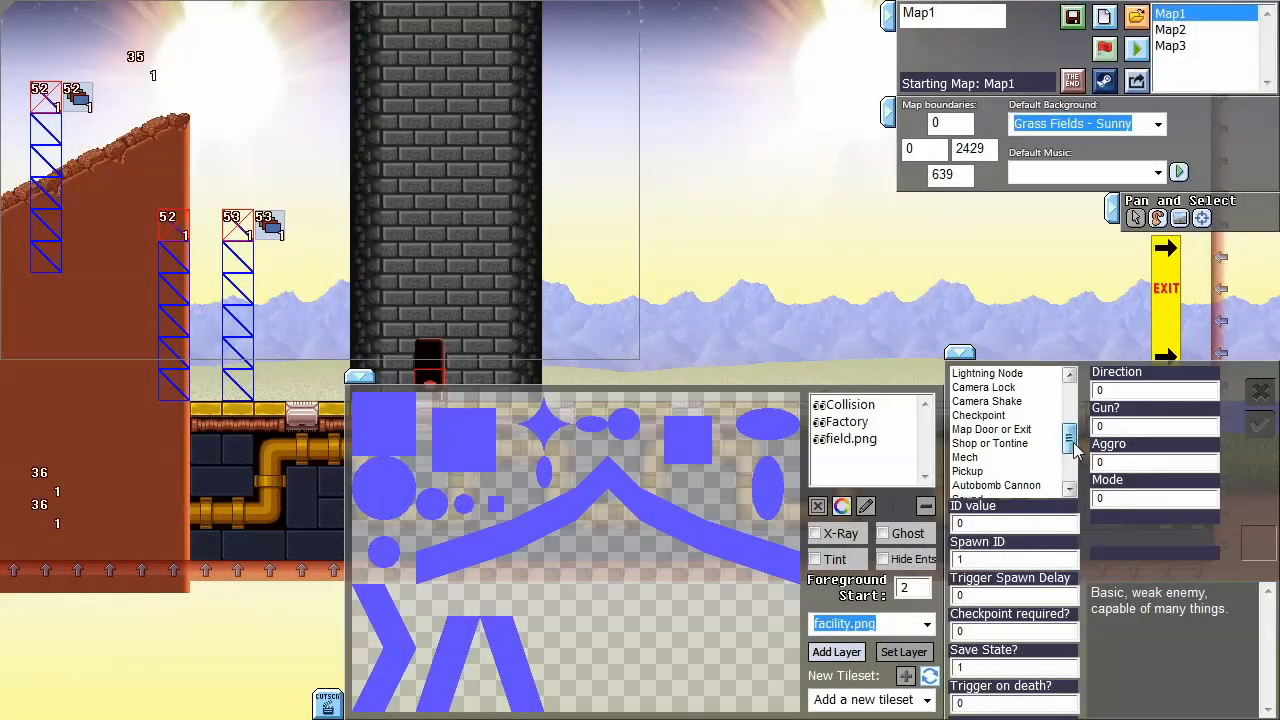
click(995, 416)
middle_drag(786, 254, 481, 131)
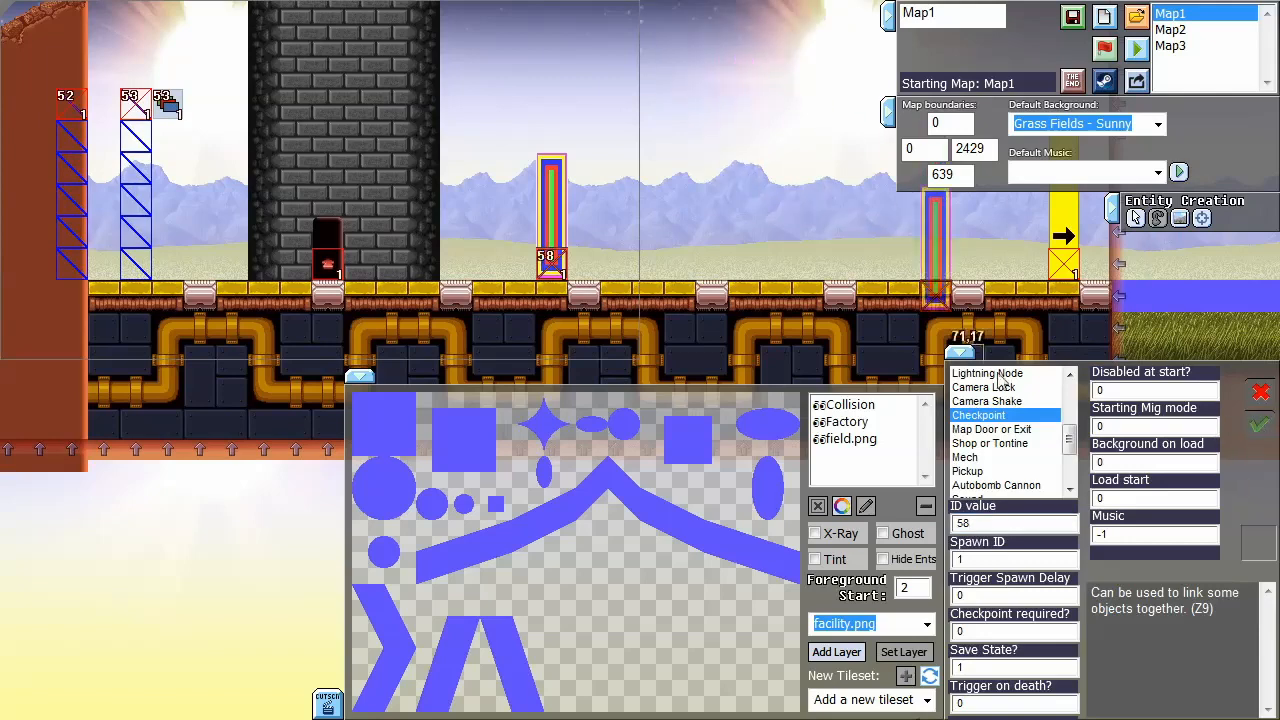
Review the checkpoint's Disabled at start, Starting Mig mode, Background on load and Load start parameter descriptions
click(1147, 396)
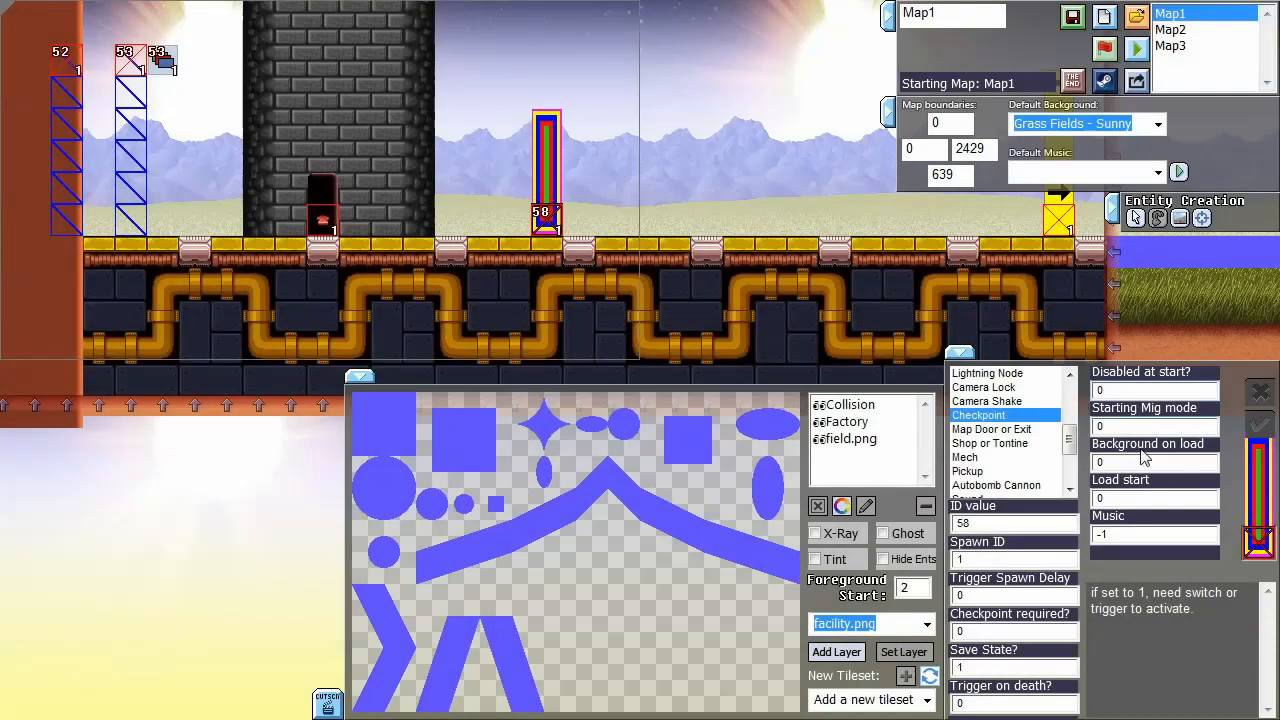
click(1135, 428)
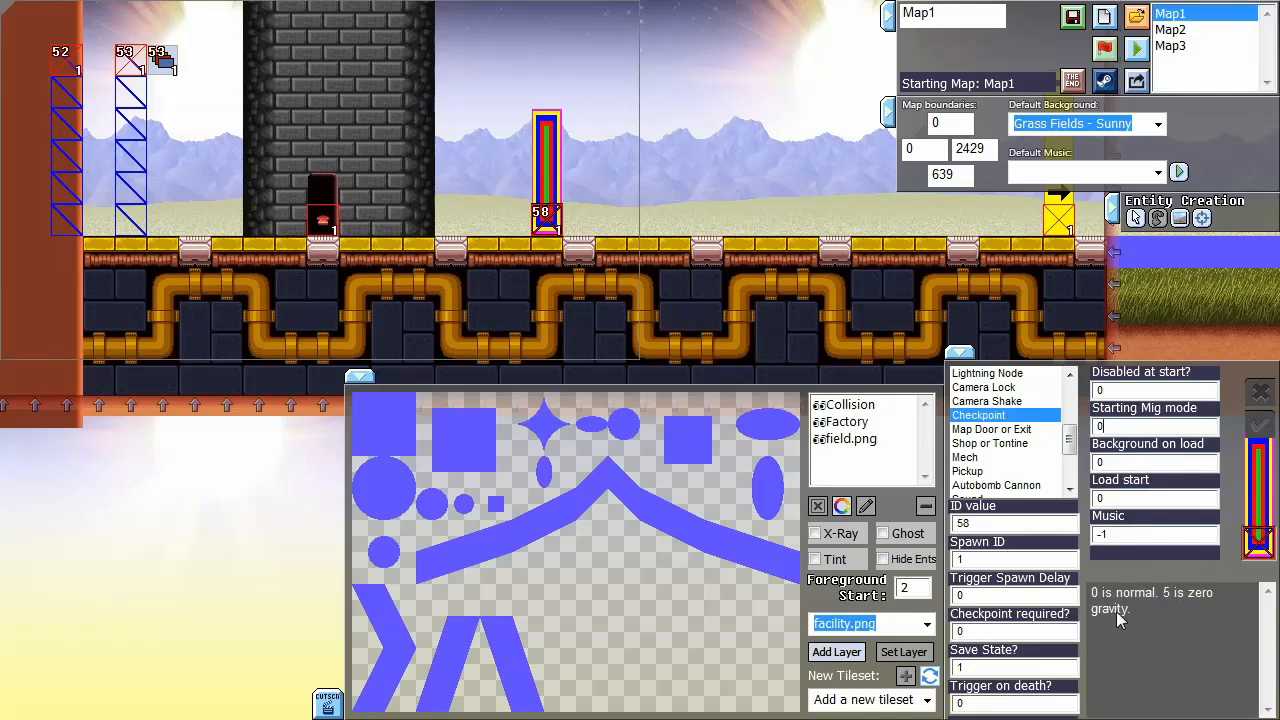
middle_drag(786, 246, 797, 295)
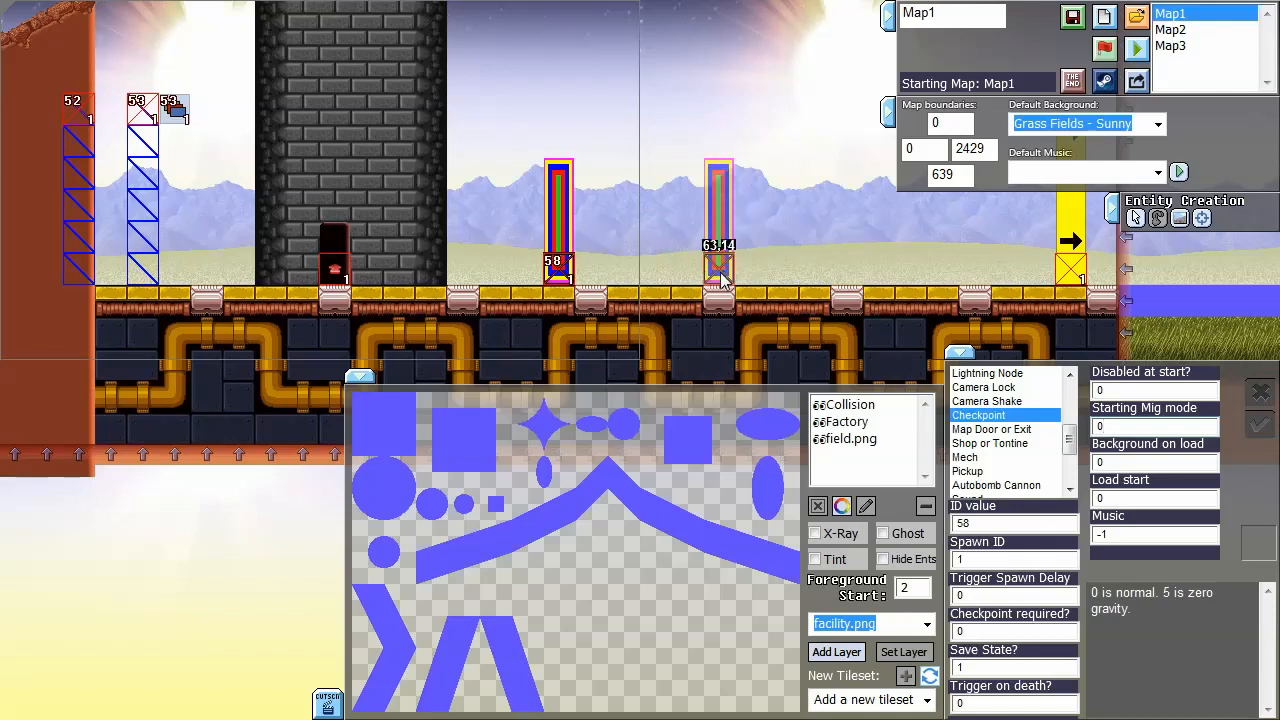
click(1167, 463)
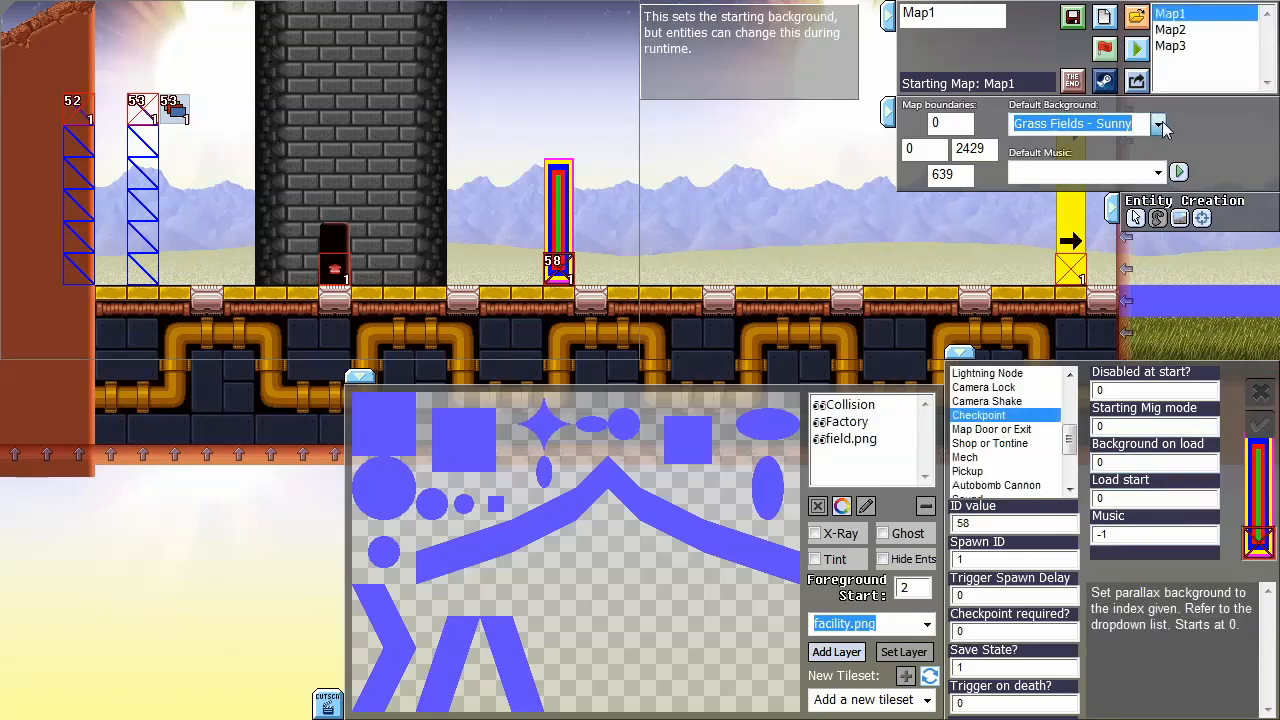
middle_drag(761, 225, 700, 194)
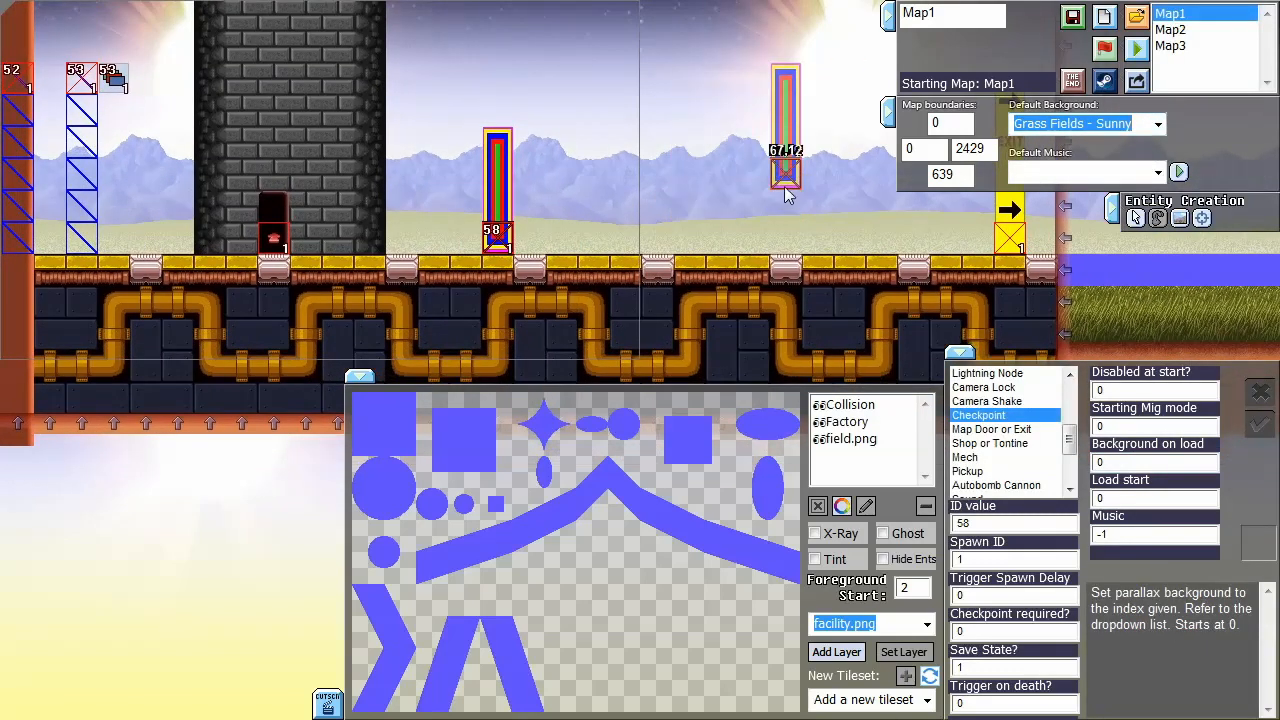
click(1118, 498)
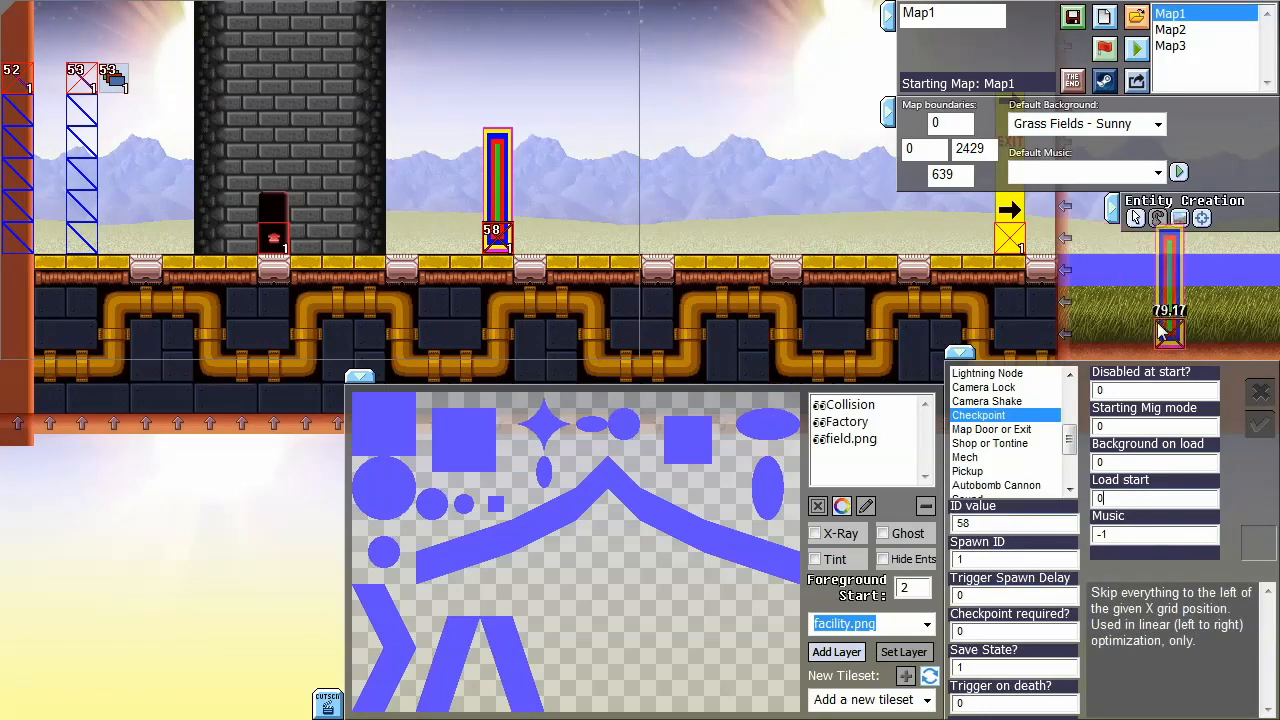
middle_drag(766, 215, 818, 290)
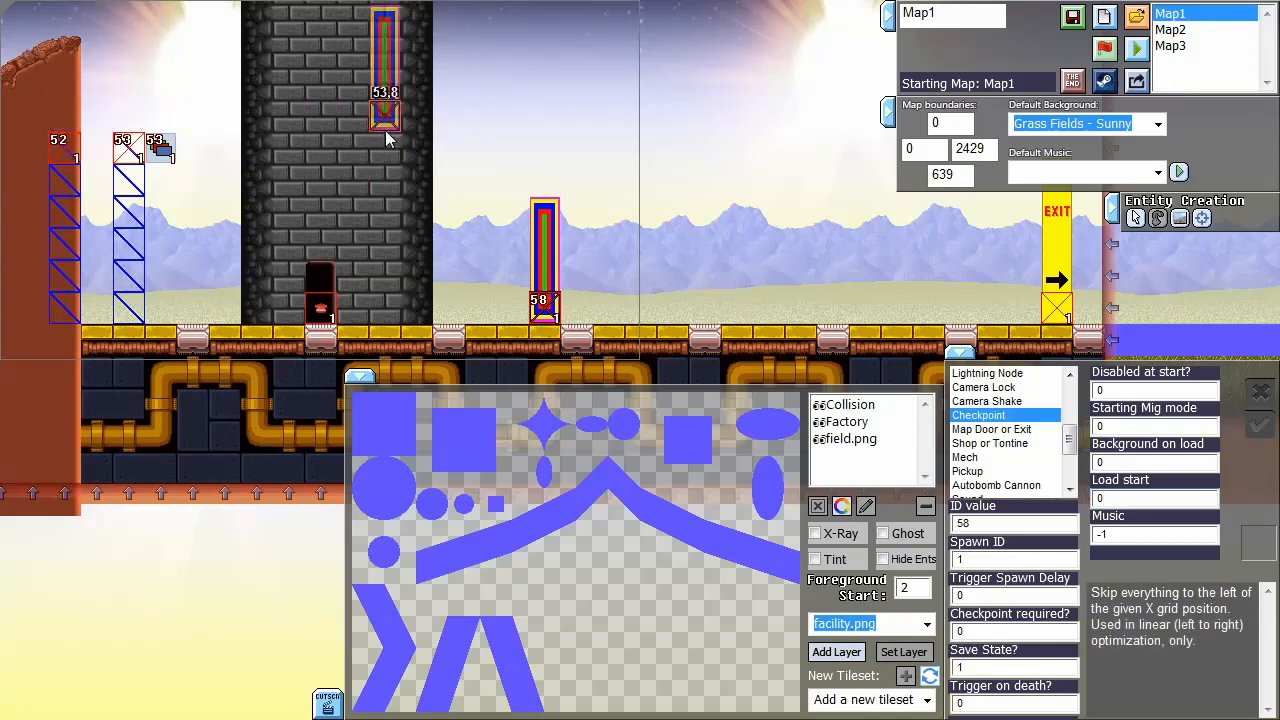
Examine the map section before the checkpoint against its Load start setting, and check the Save State description
middle_drag(200, 108, 698, 143)
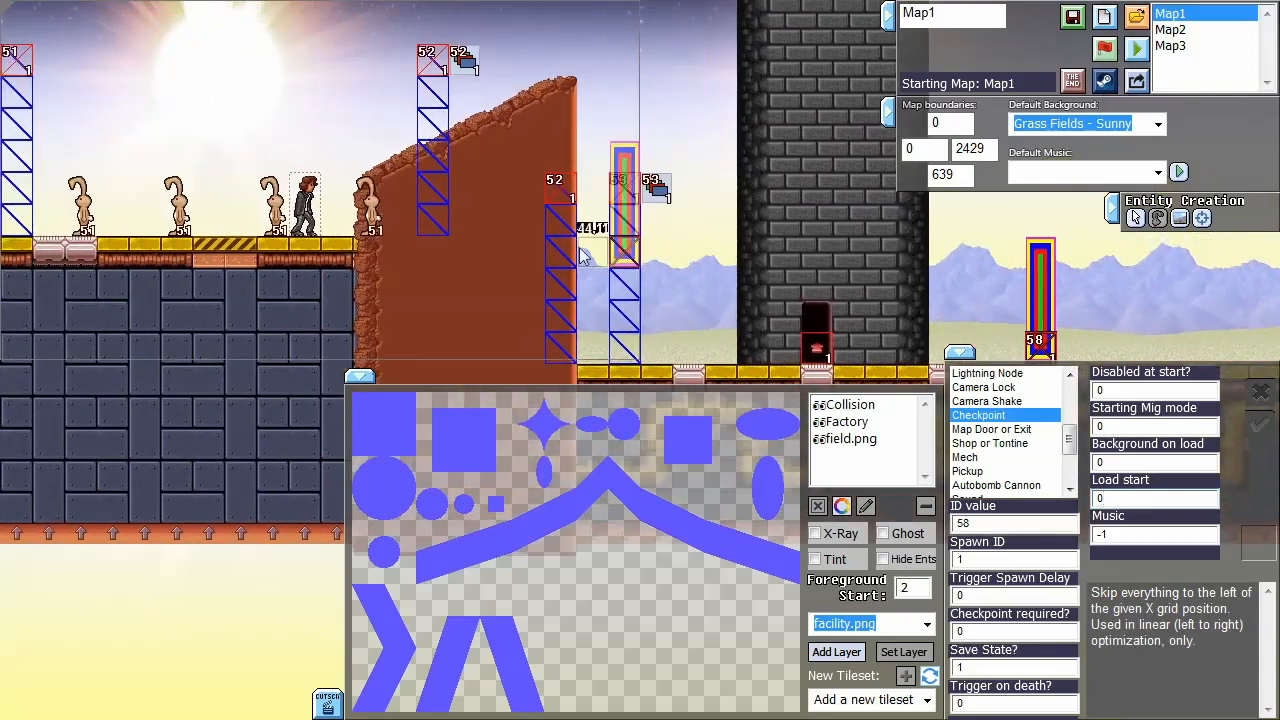
middle_drag(220, 130, 1050, 245)
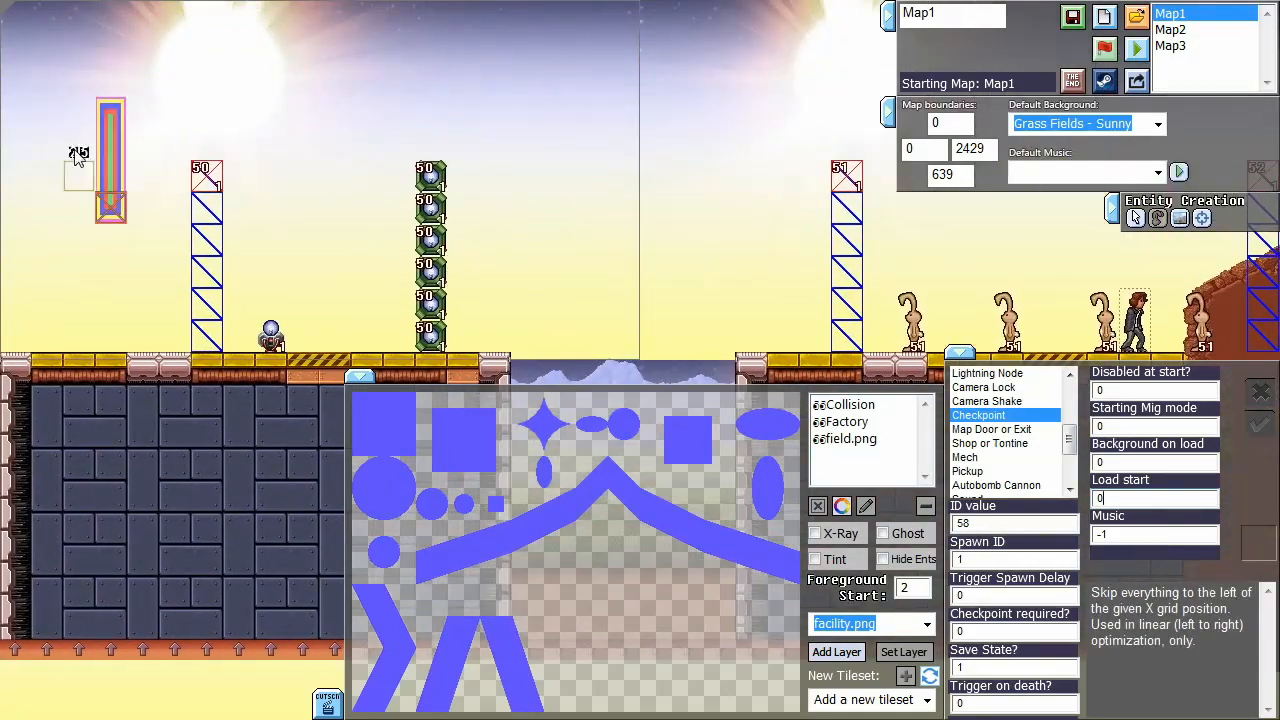
middle_drag(1100, 290, 218, 100)
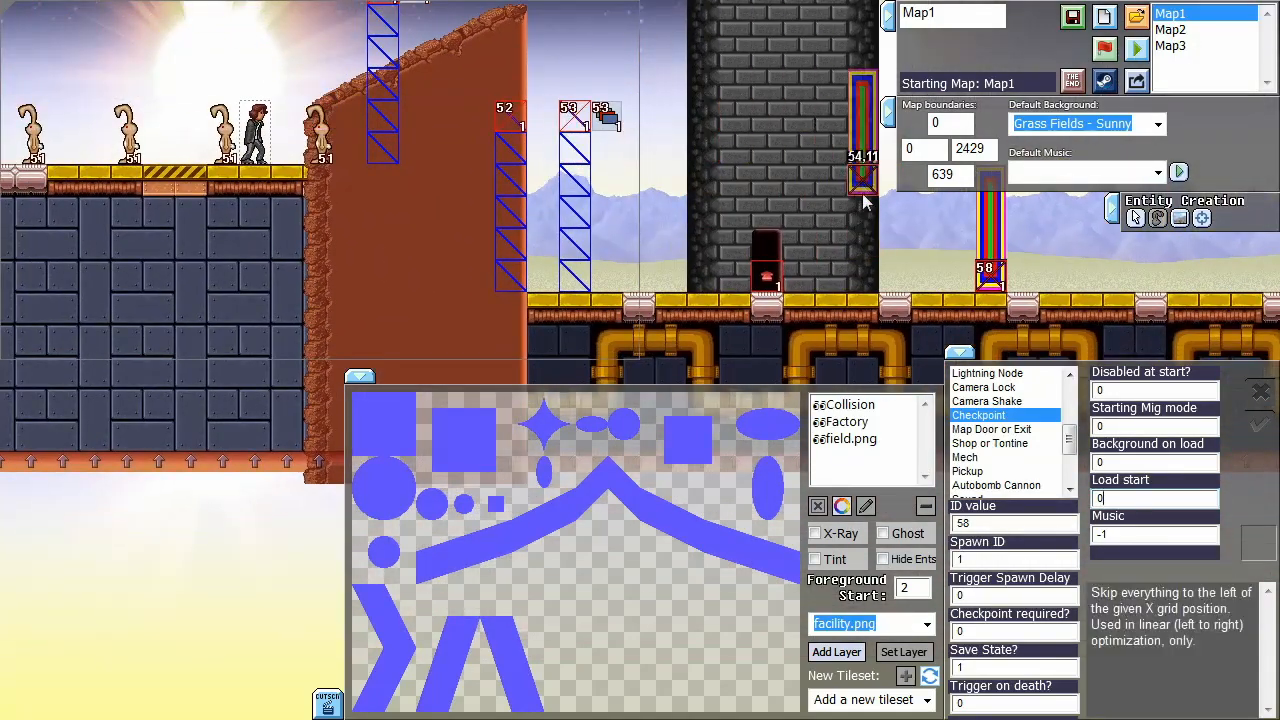
middle_drag(812, 204, 768, 300)
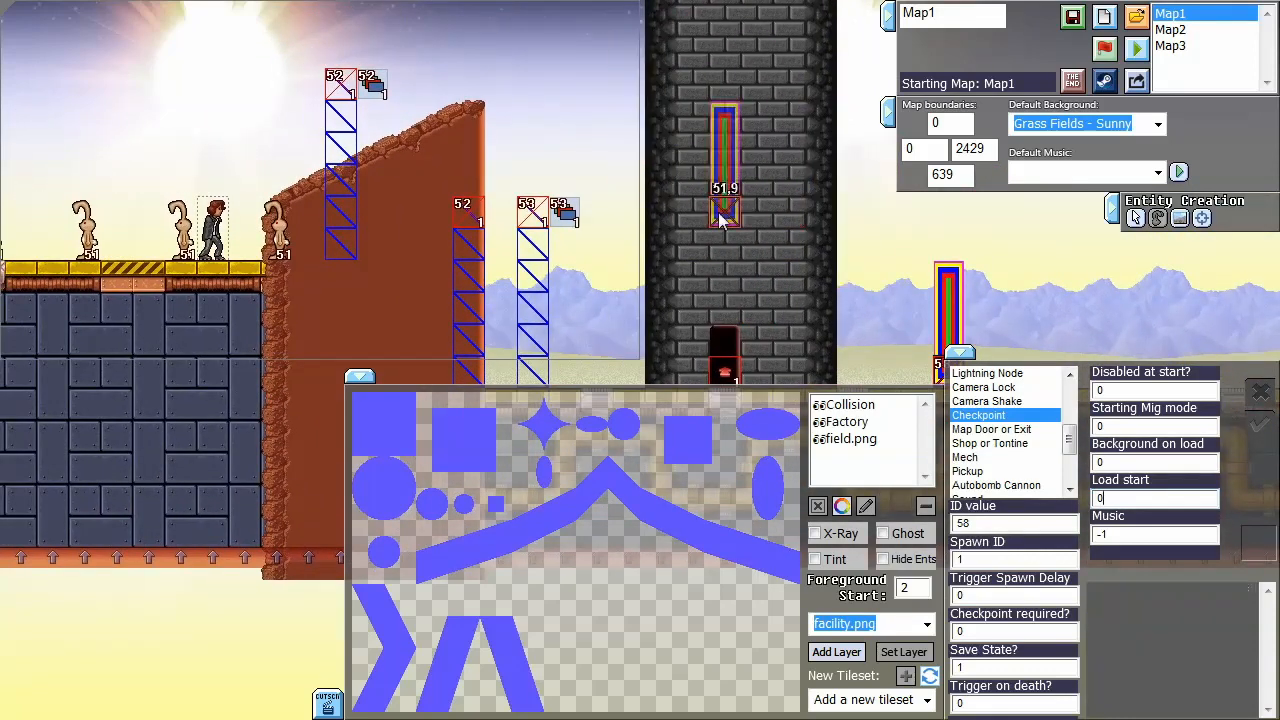
middle_drag(790, 245, 768, 275)
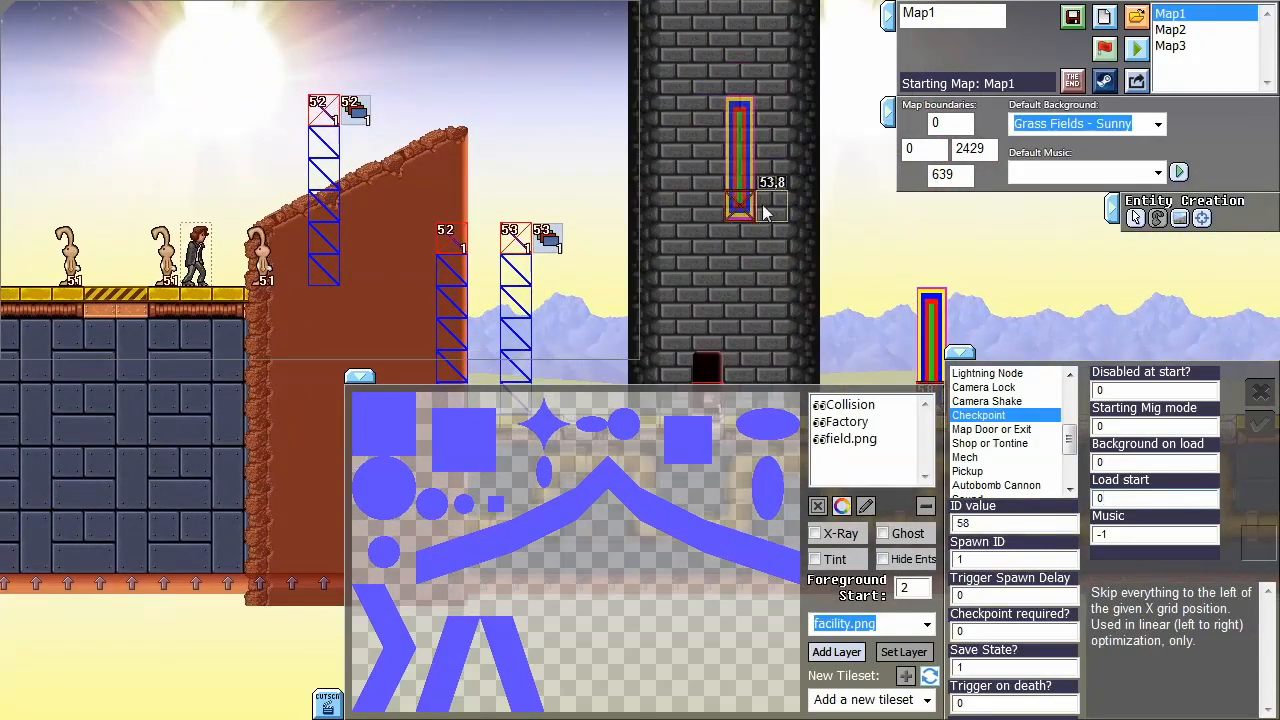
key(Down)
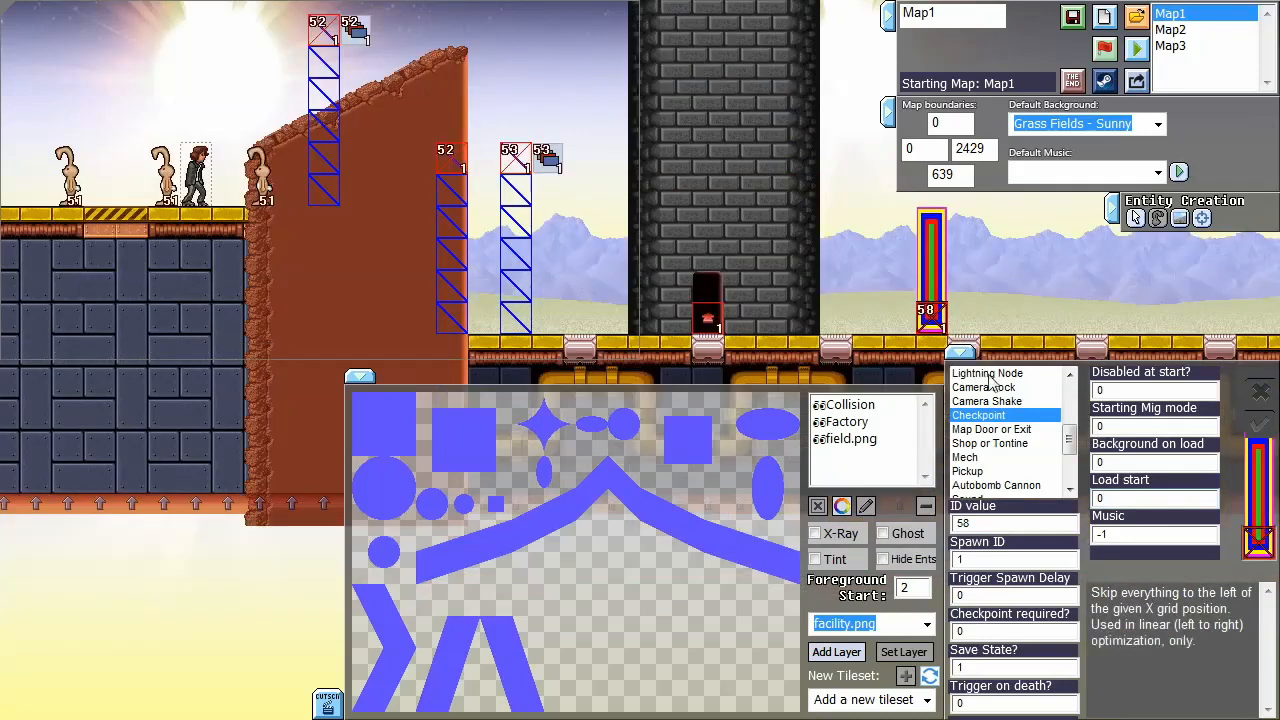
click(984, 670)
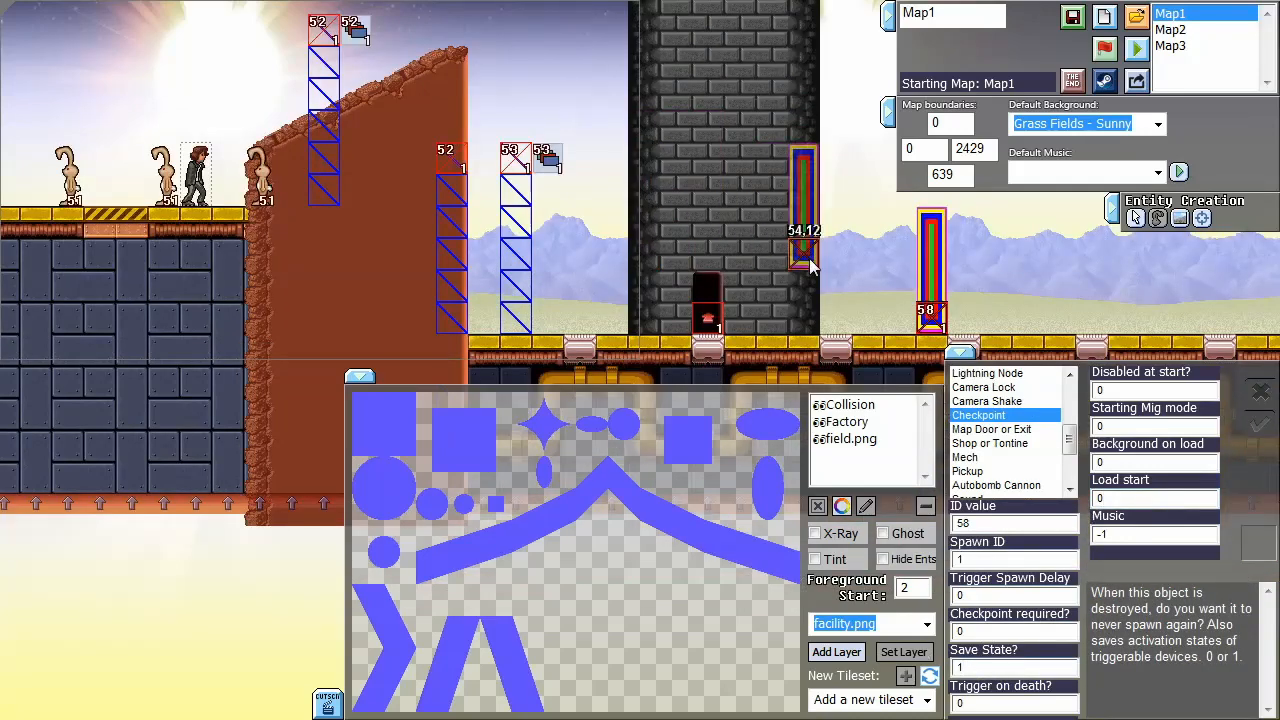
middle_drag(782, 255, 500, 200)
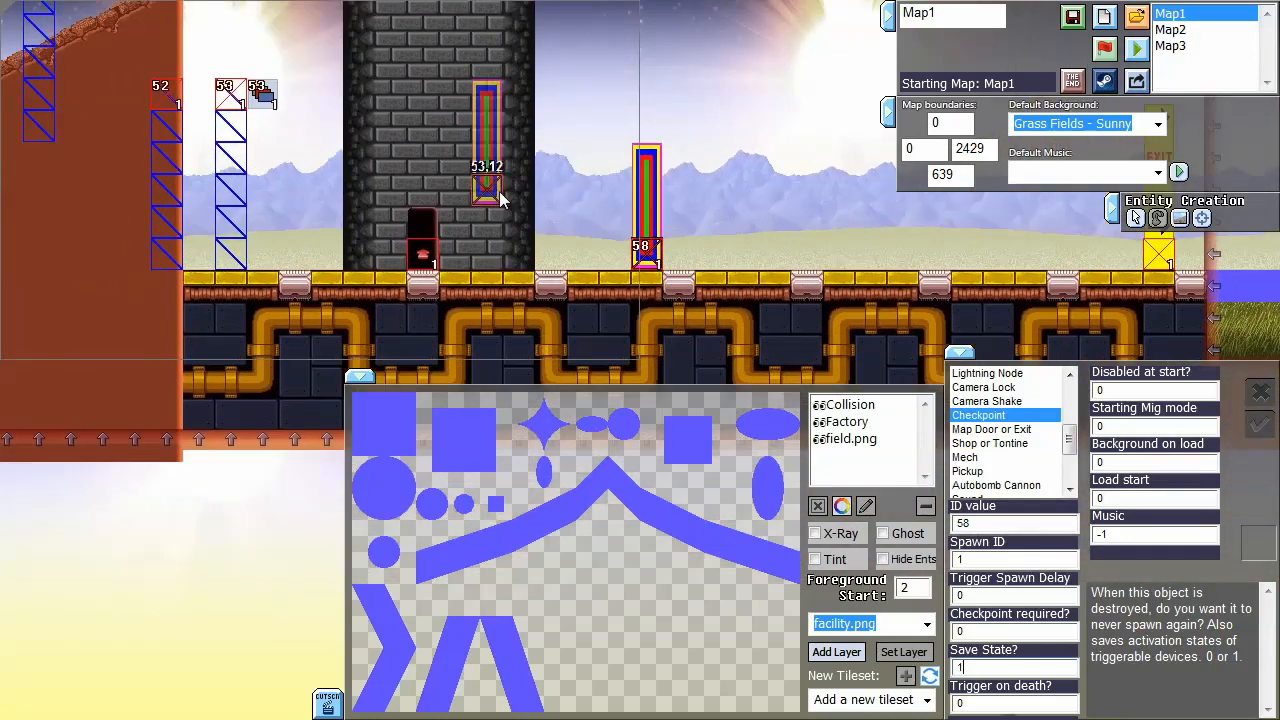
click(1150, 501)
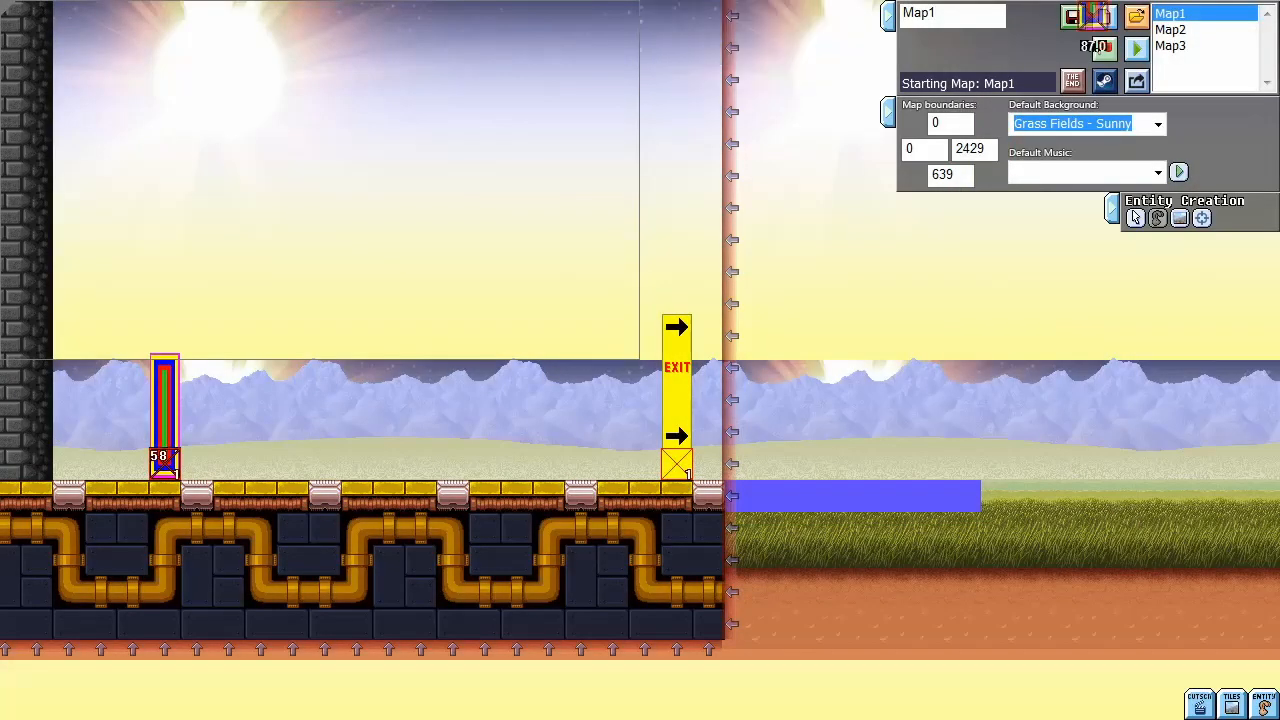
Show the cutscene editor and load Map3 for editing
middle_drag(716, 270, 945, 318)
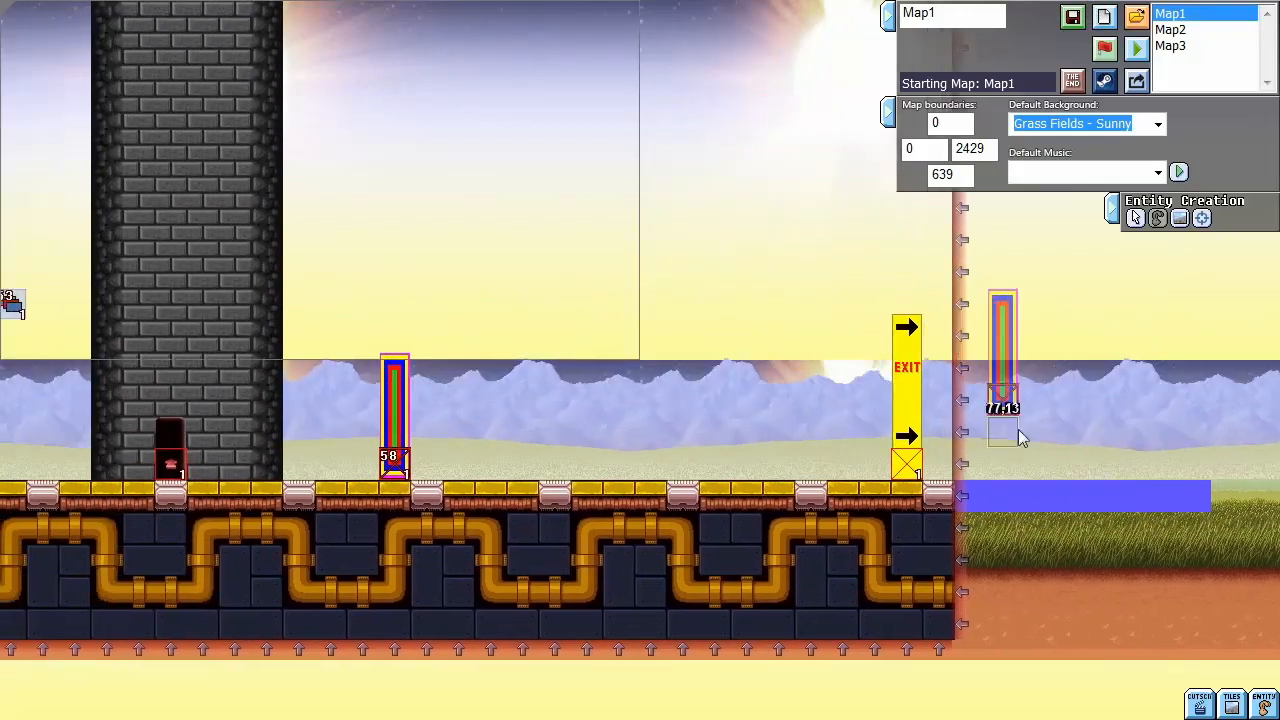
click(1199, 707)
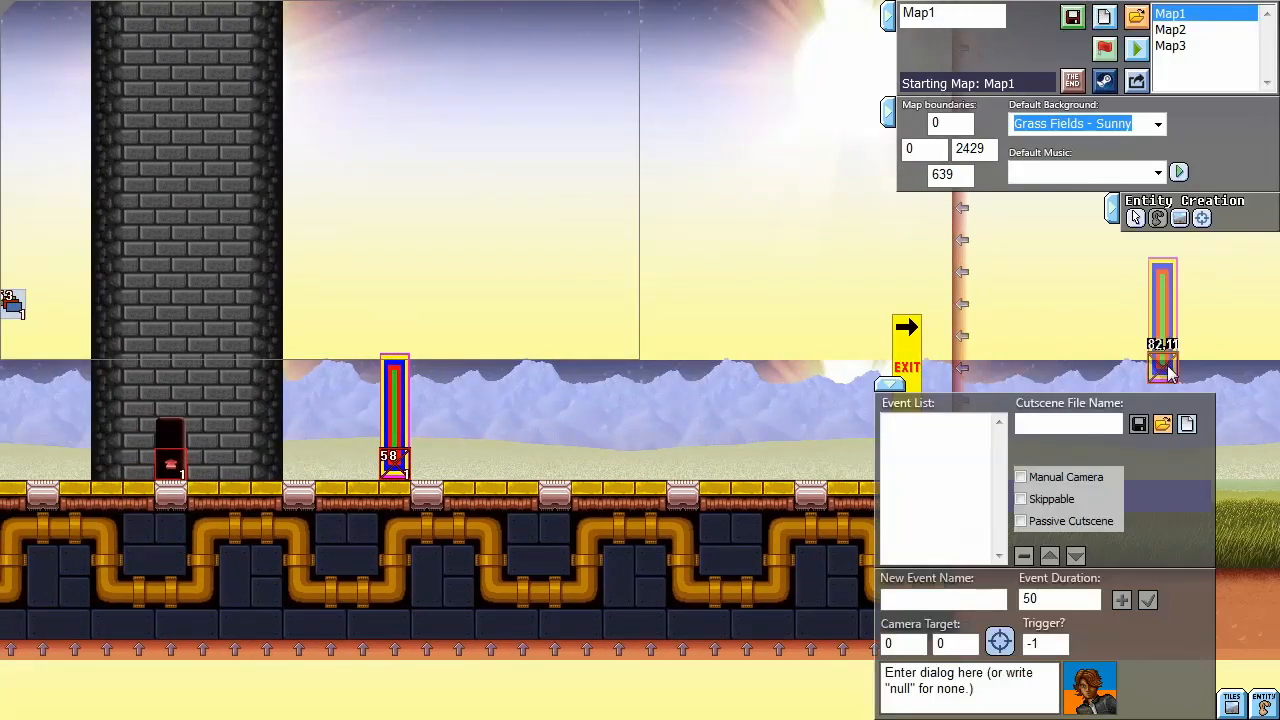
middle_drag(1150, 371, 836, 497)
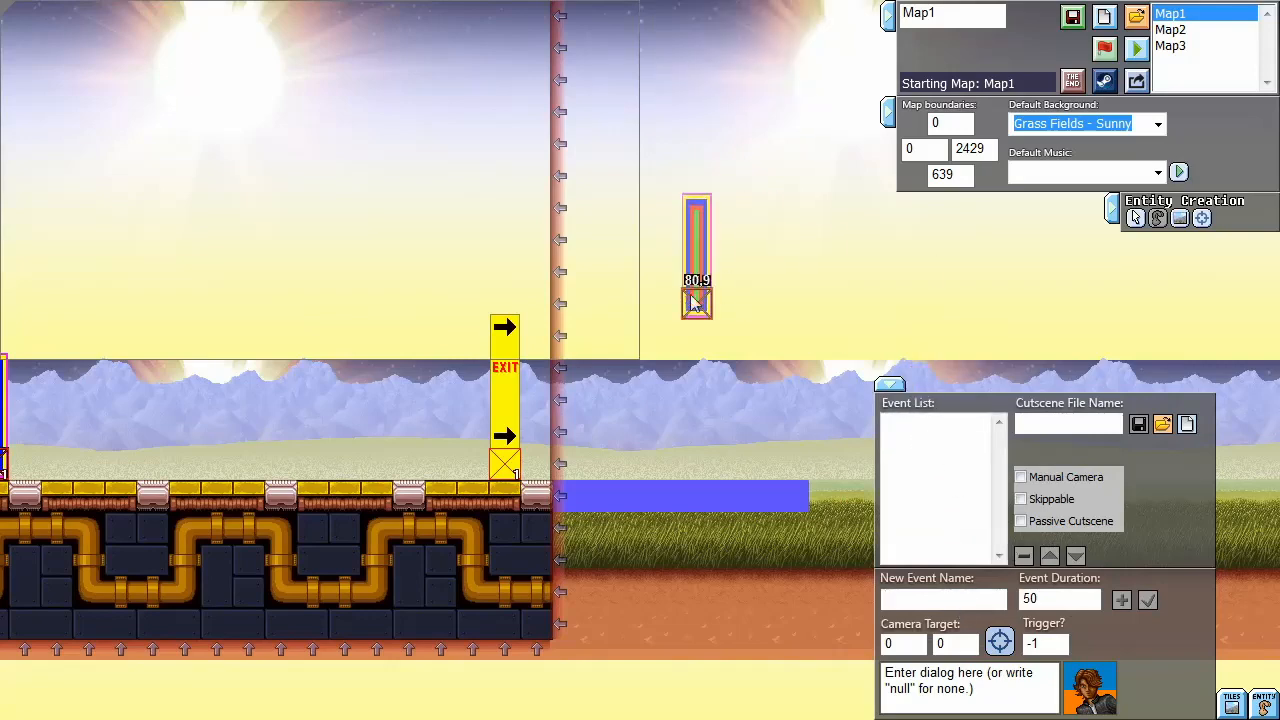
middle_drag(797, 275, 978, 275)
click(1170, 46)
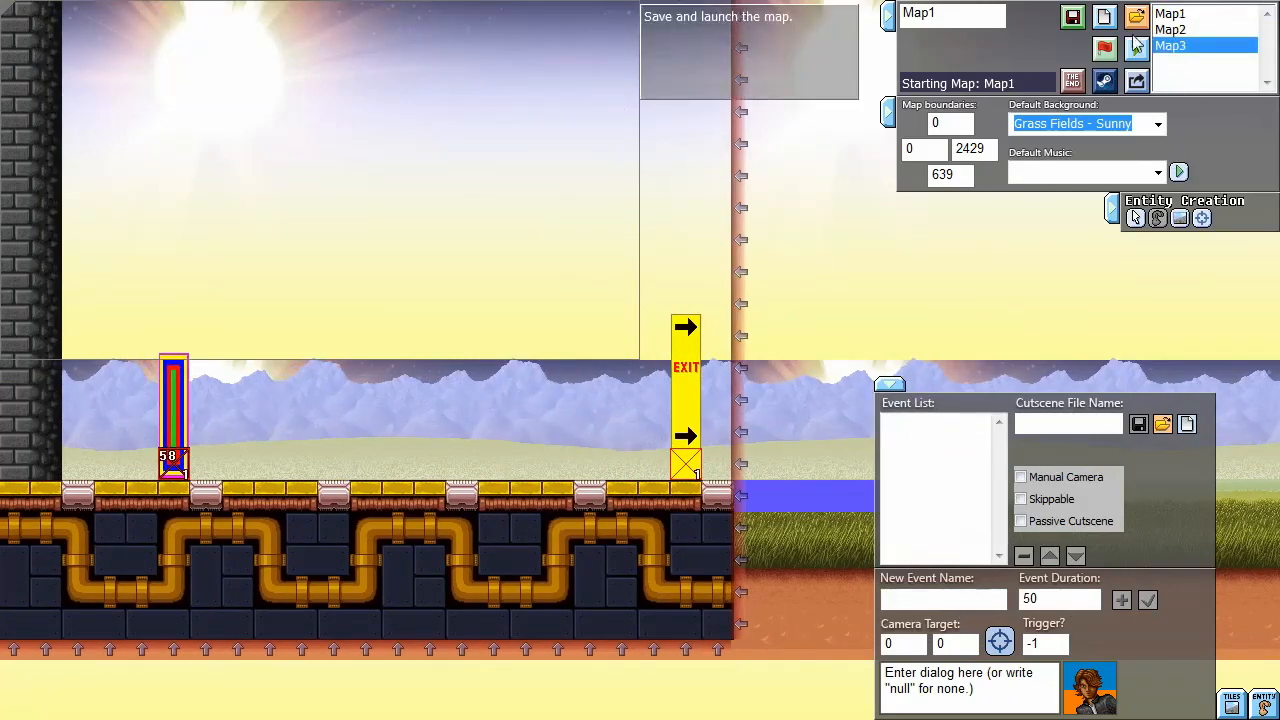
click(1112, 19)
click(570, 385)
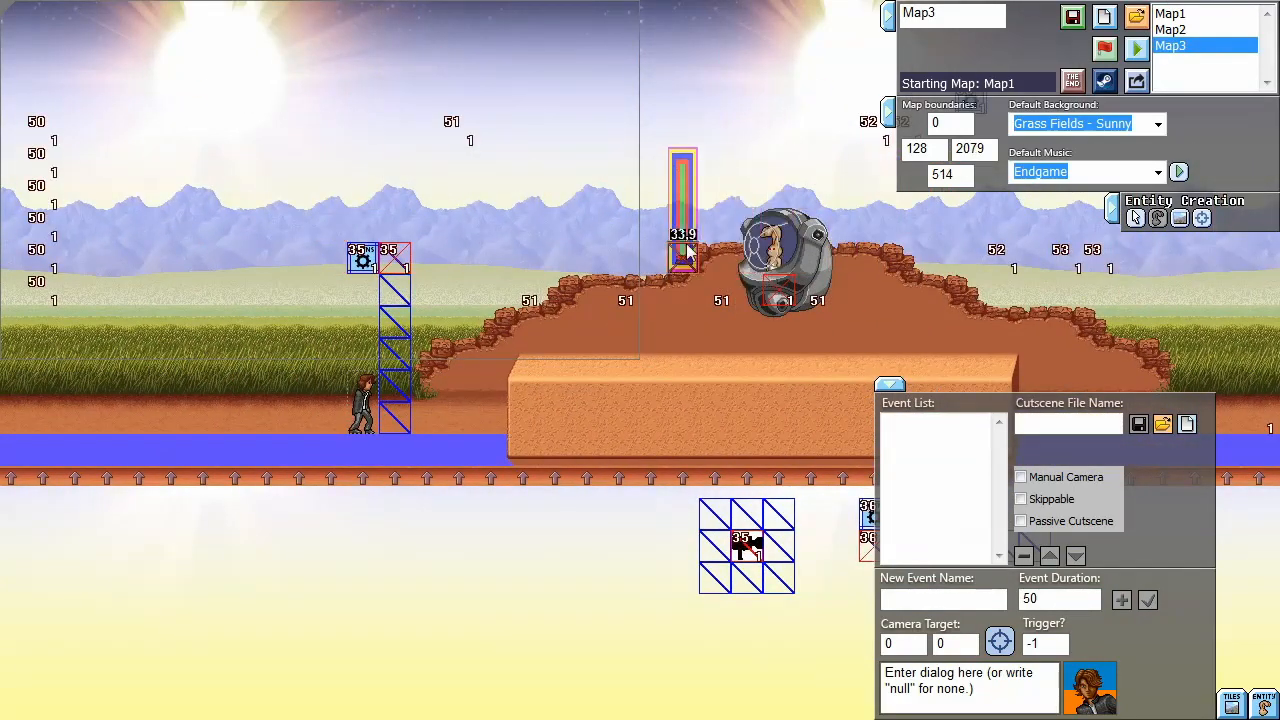
Enable the cutscene's Manual Camera and assign the cutscene BossIntro to the trigger box beside the player on Map3
middle_drag(686, 243, 876, 242)
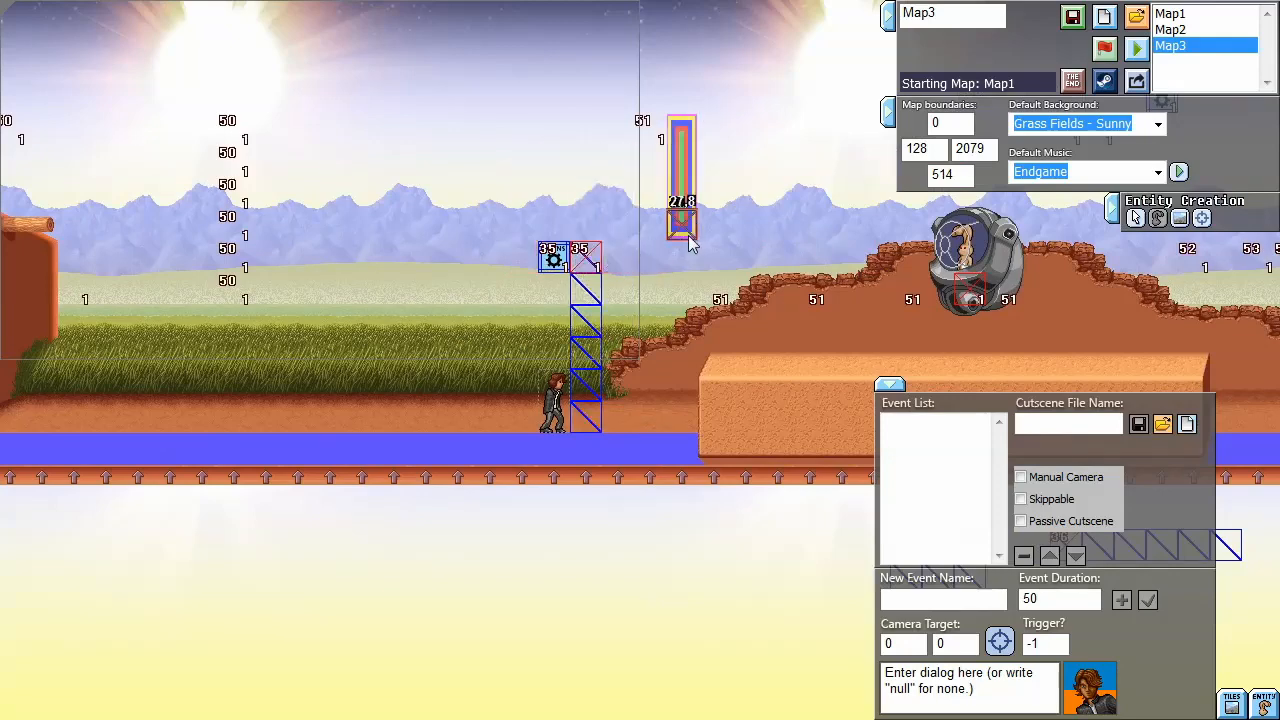
middle_drag(698, 250, 527, 253)
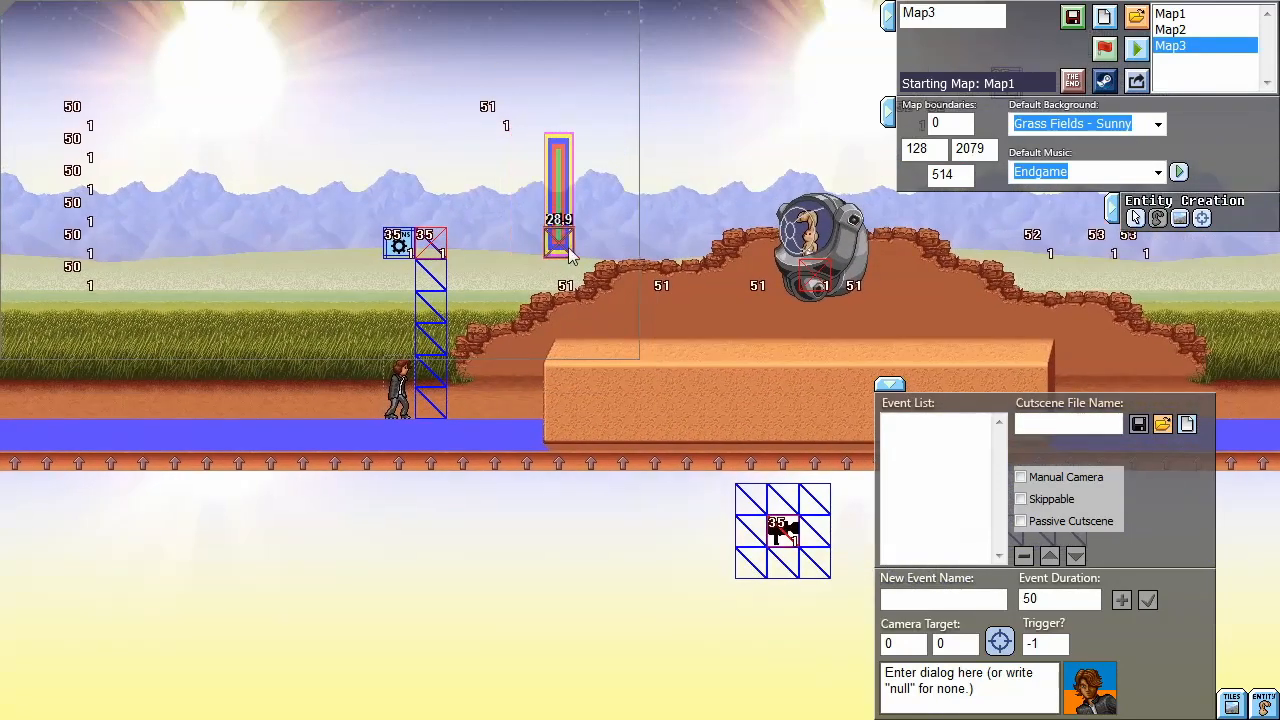
middle_drag(739, 261, 870, 246)
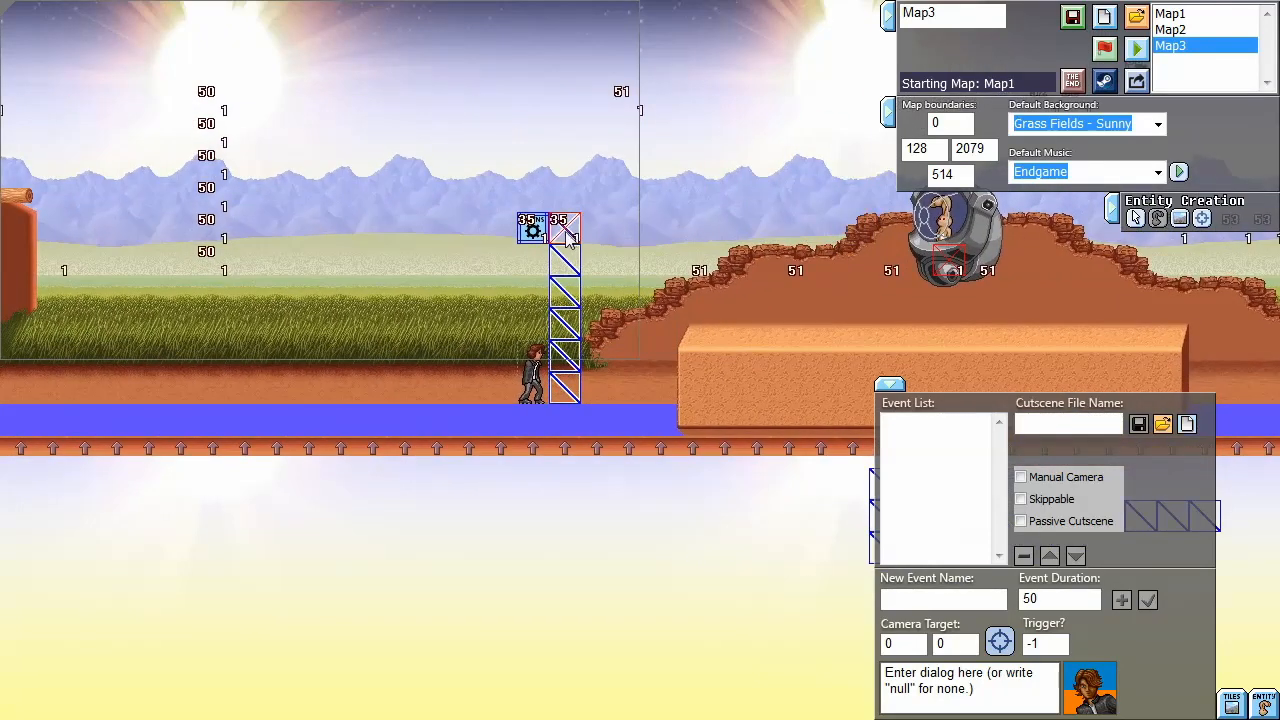
click(1263, 703)
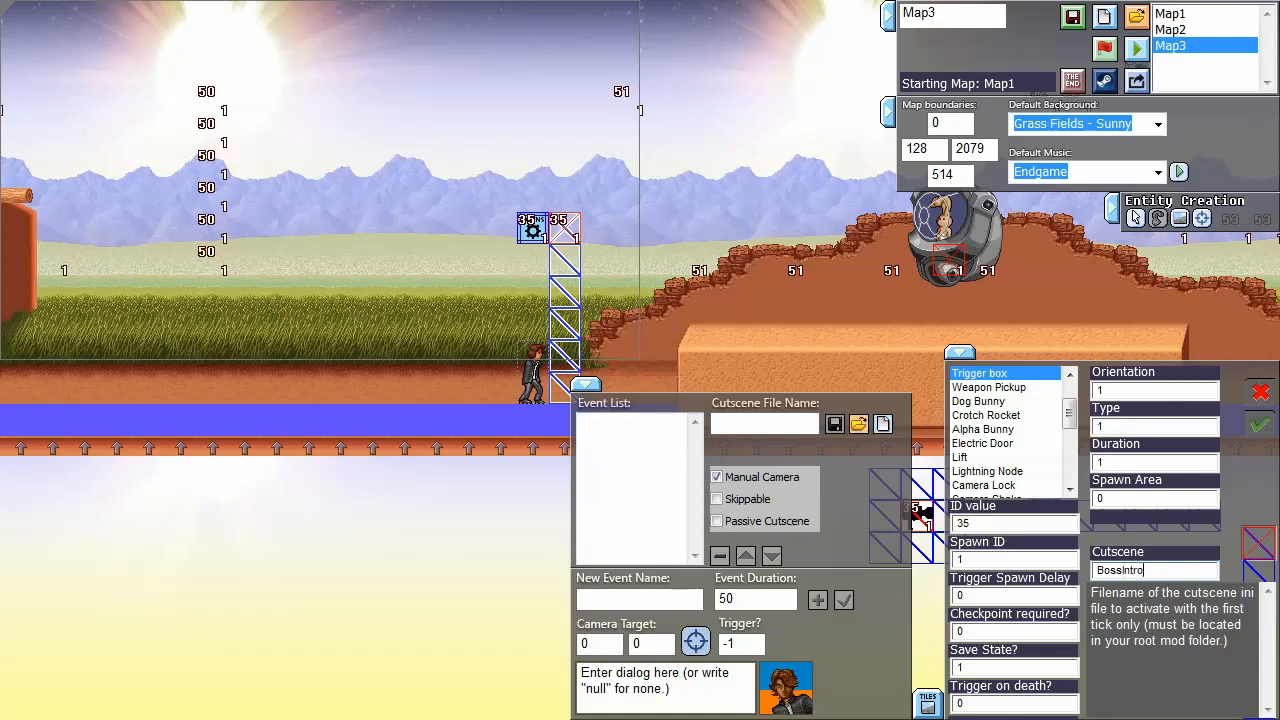
click(1260, 424)
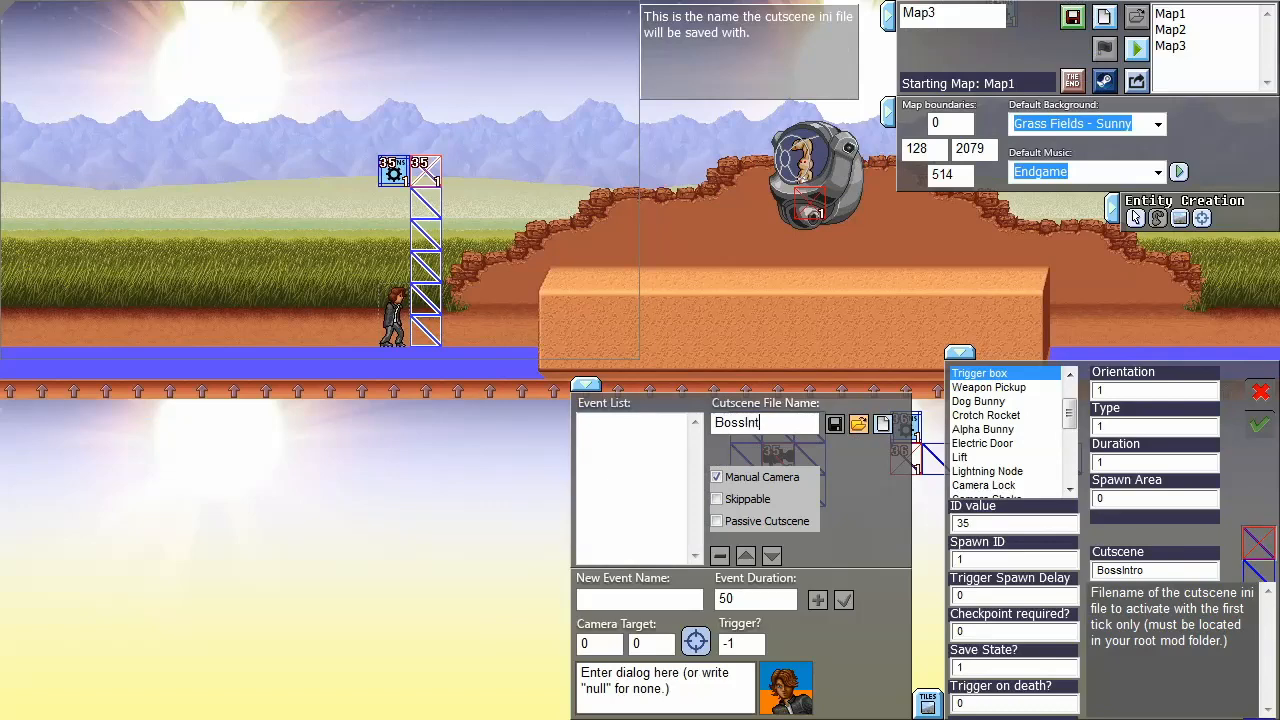
Name the cutscene file BossIntro and add a "See boss" event aimed at the mech (1177, 295), duration 50, with null dialog
click(668, 598)
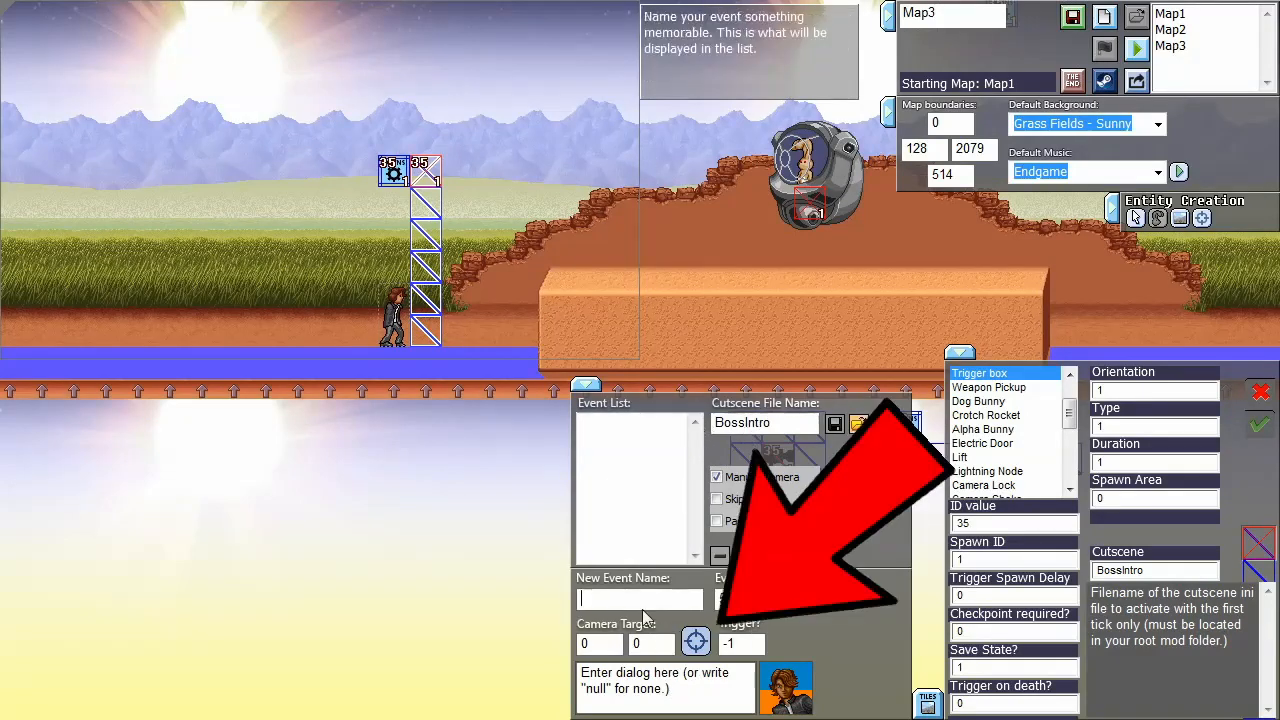
click(696, 641)
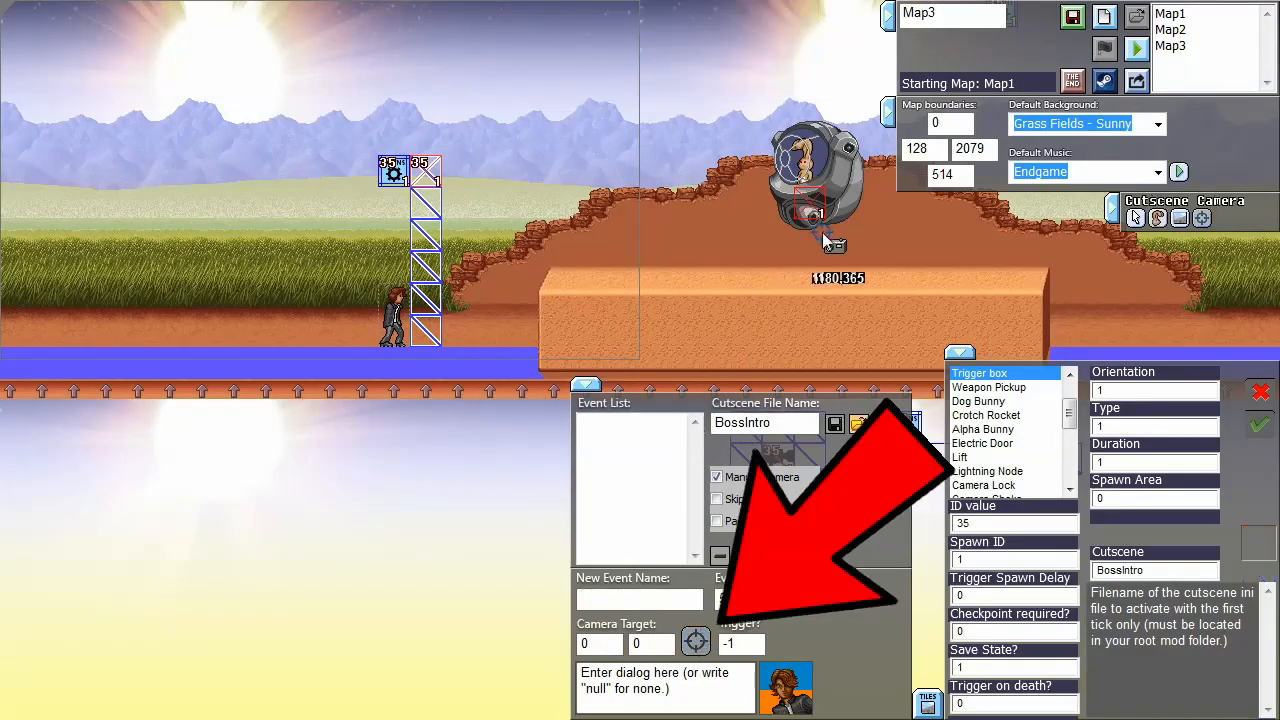
click(822, 172)
drag(834, 182, 731, 205)
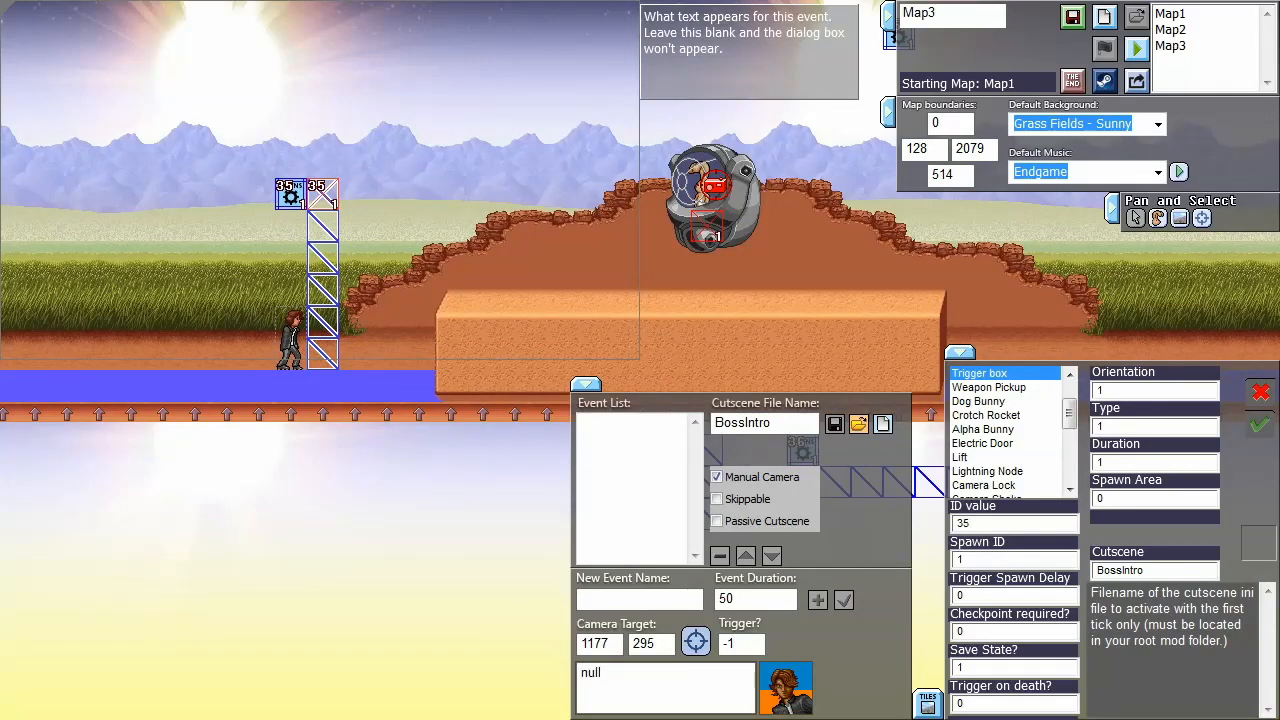
click(654, 604)
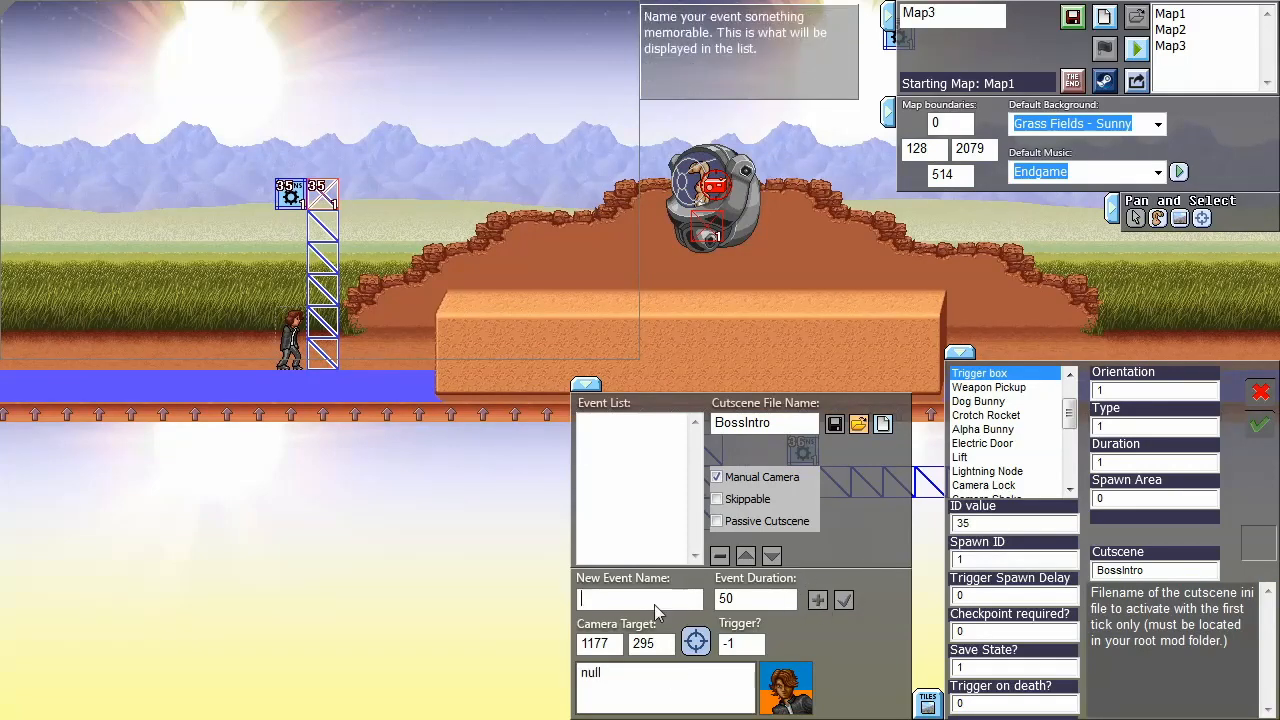
text(See boss)
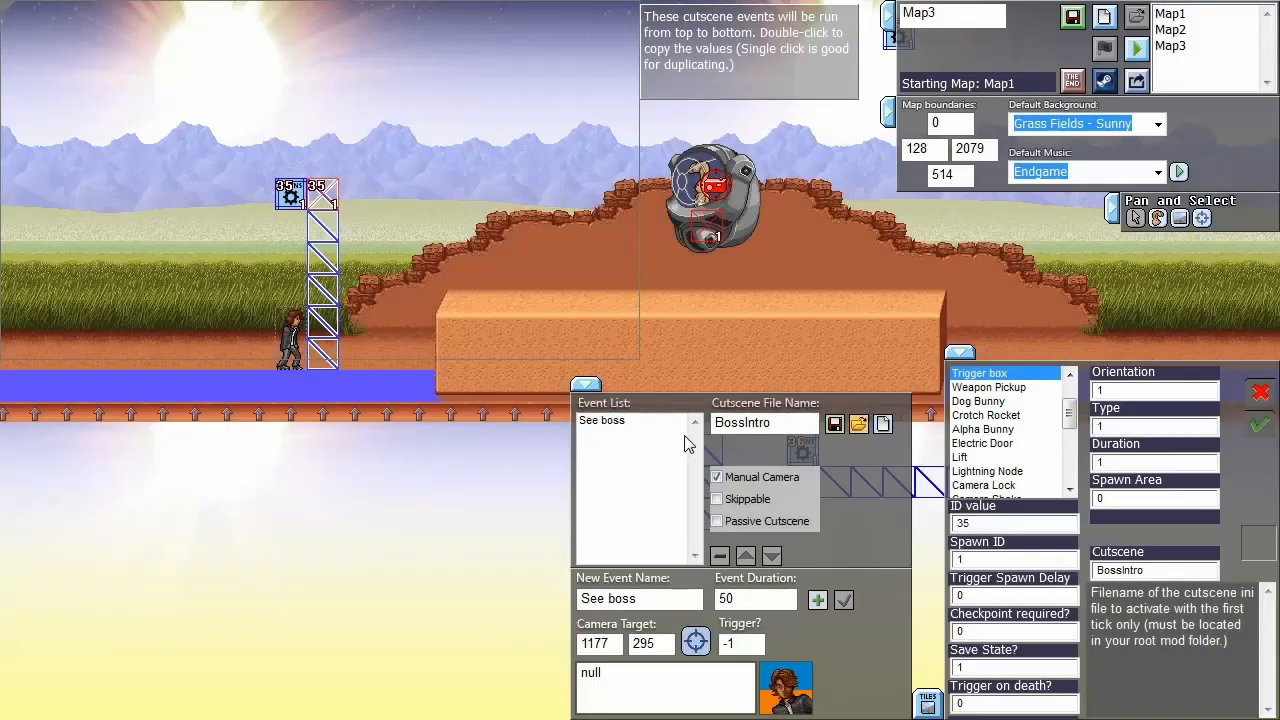
Save and launch Map3 to playtest the boss encounter, and return to the map editor
click(1144, 54)
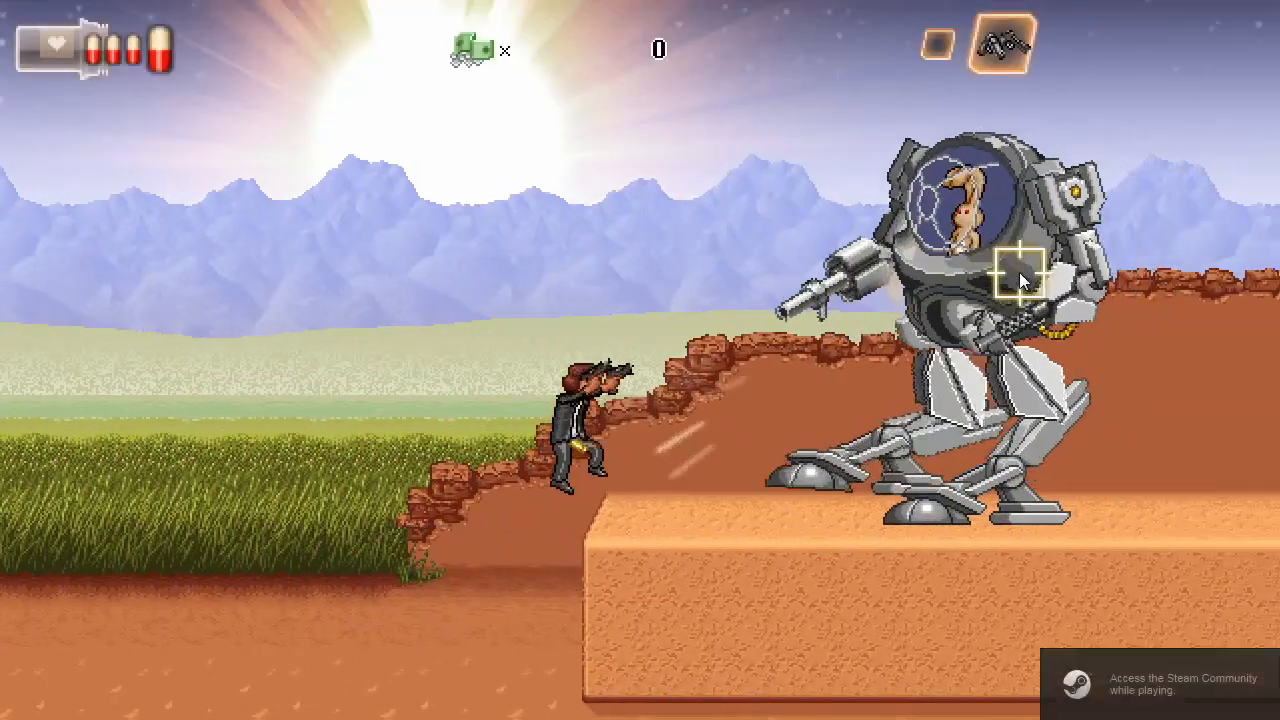
key(Escape)
key(Right)
key(Down)
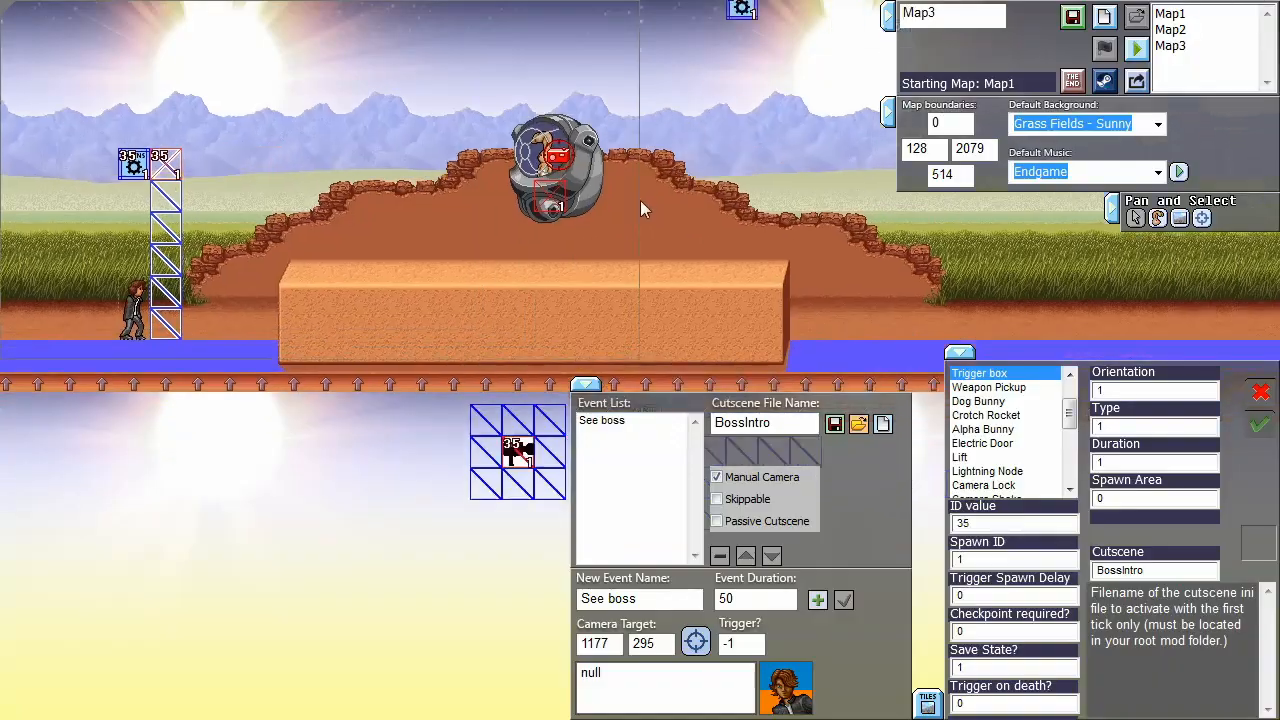
Move the mech farther from the player toward the hill's far slope and set its Spawn ID to 35
click(478, 203)
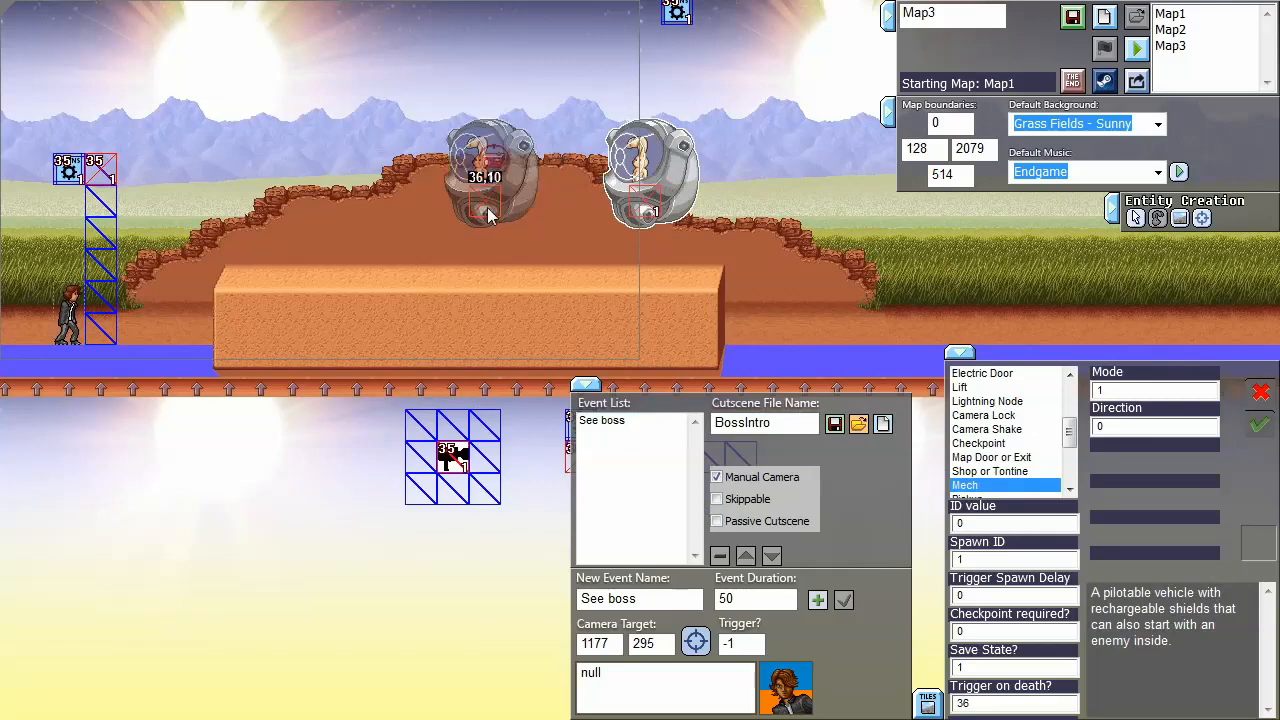
click(652, 208)
click(980, 561)
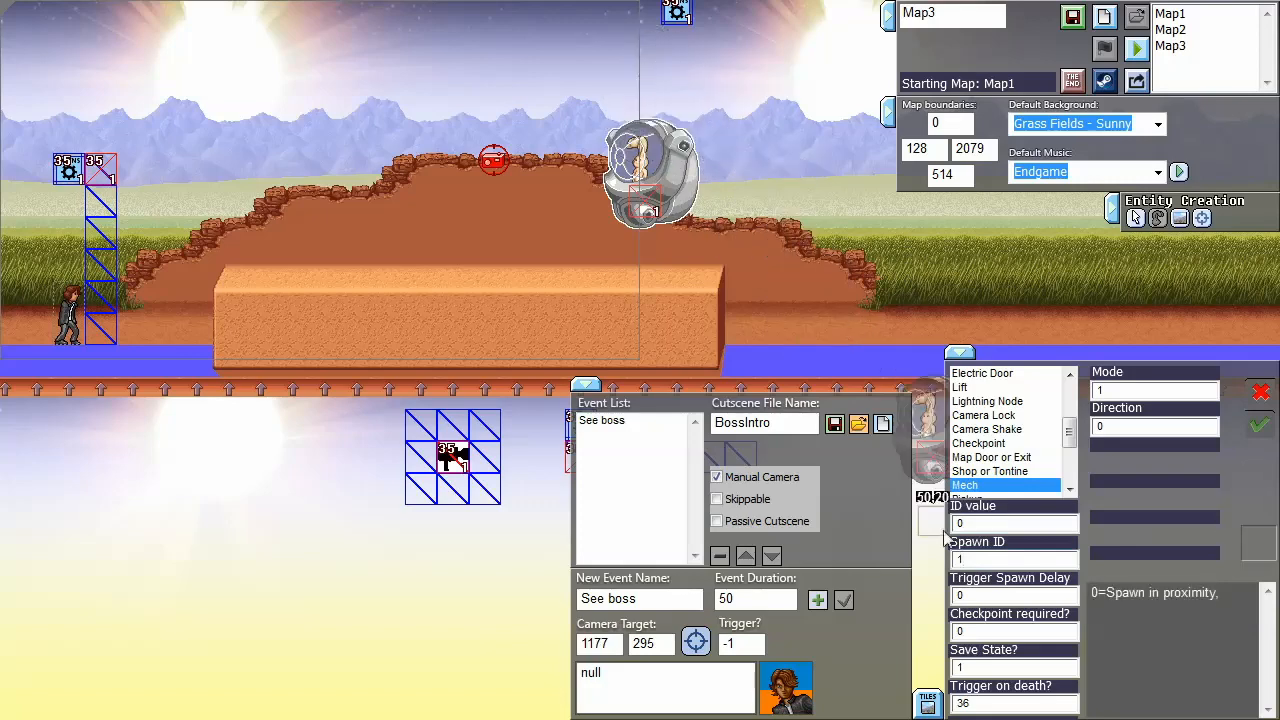
drag(979, 562, 944, 559)
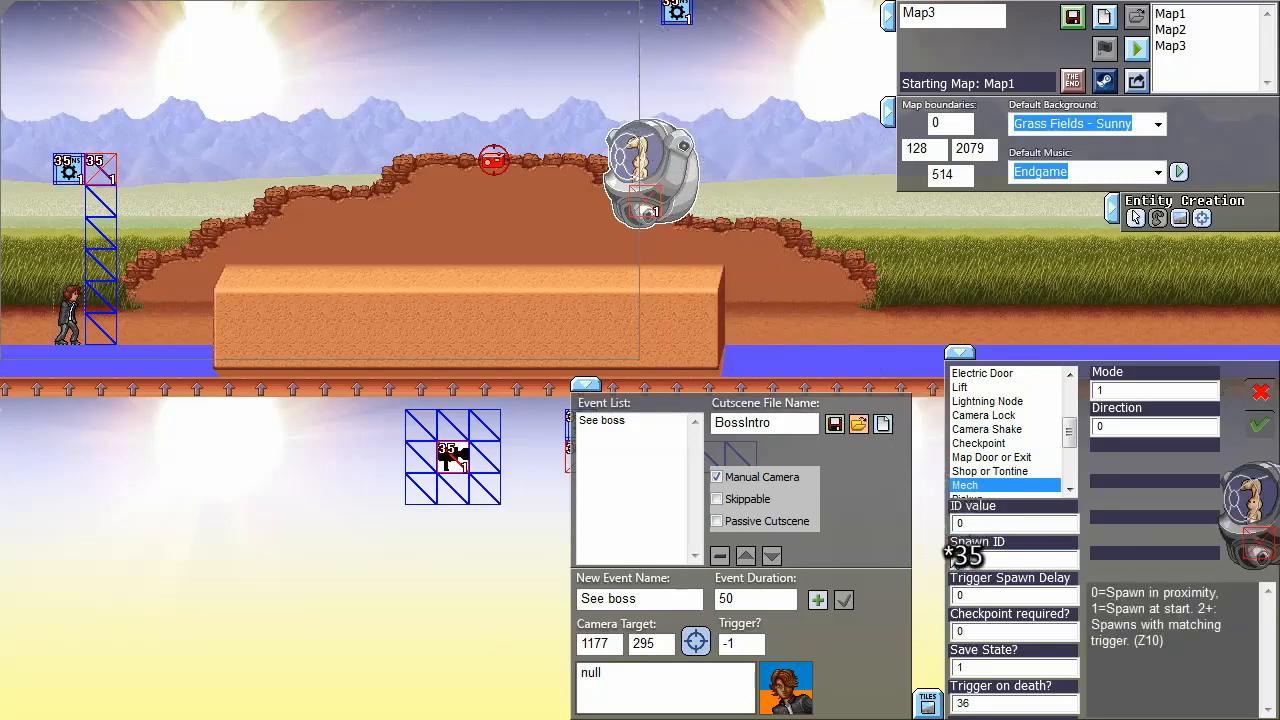
click(1260, 426)
Set the Spawn Area to 2 on the trigger box with ID 35 beside the player
middle_drag(350, 108, 446, 158)
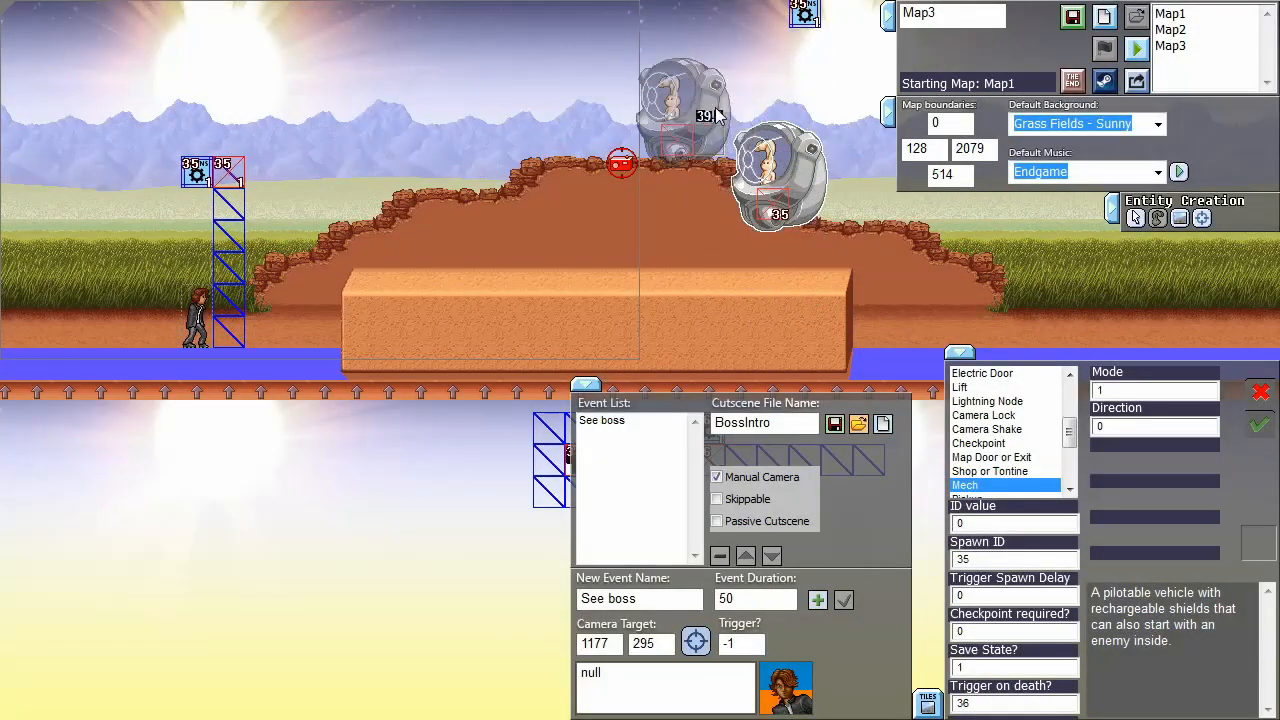
click(232, 180)
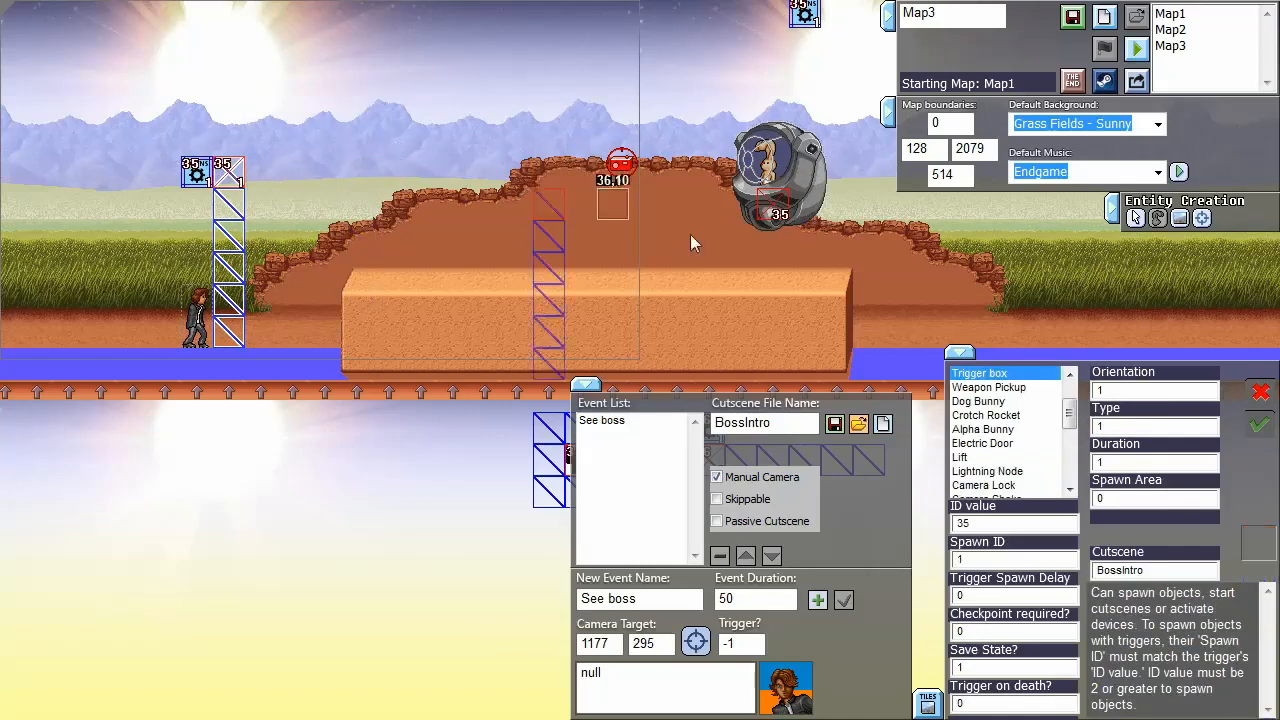
click(1118, 508)
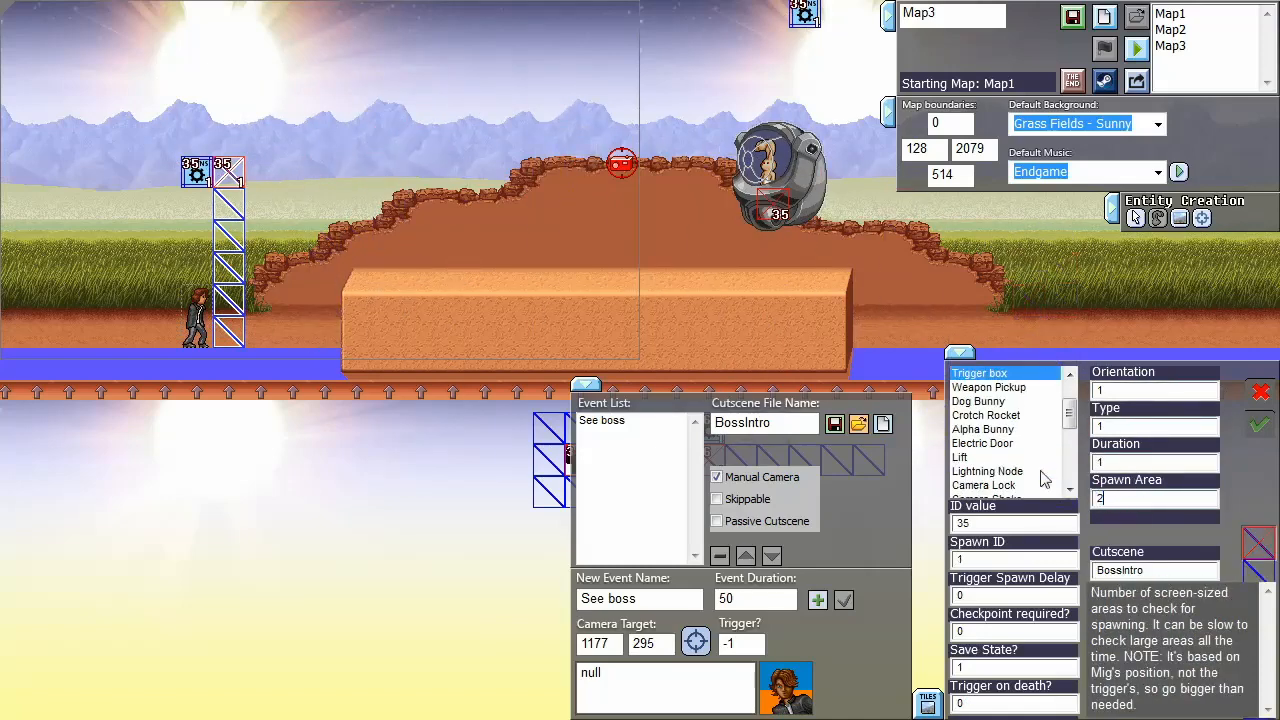
middle_drag(576, 181, 669, 312)
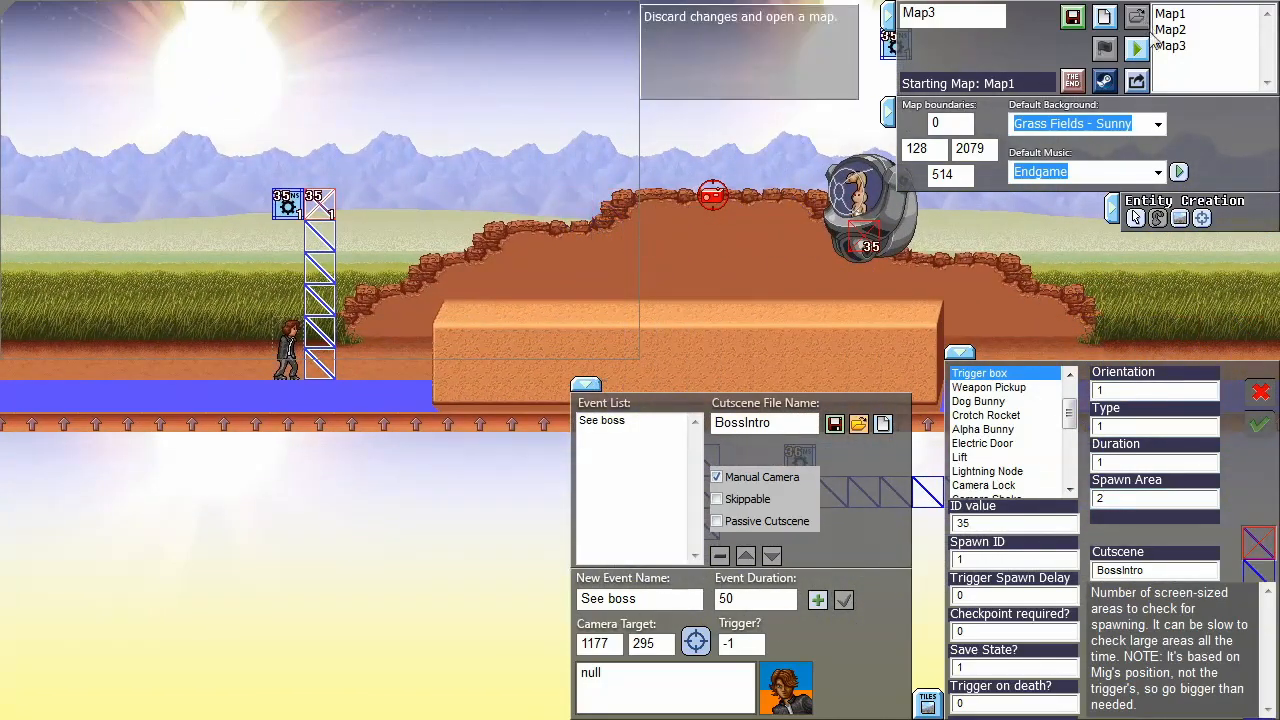
Playtest Map3 by walking the player into the boss trigger, and return to the map editor
key(Return)
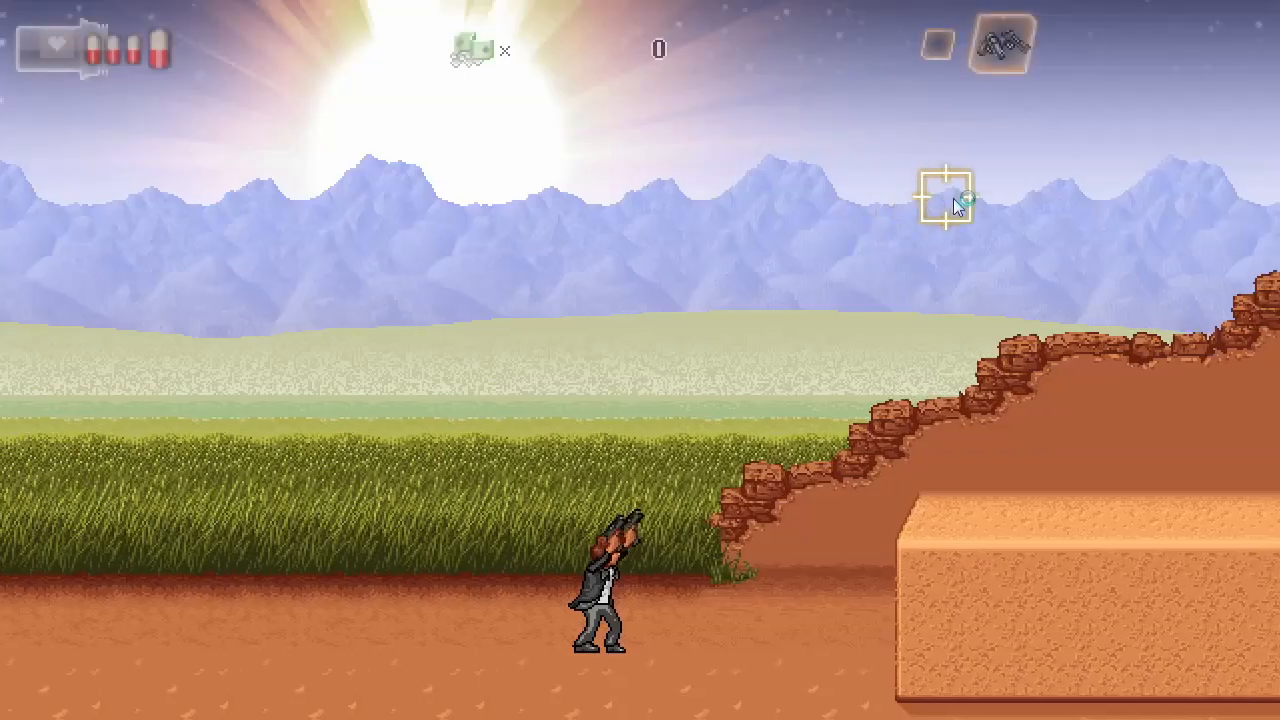
key(d)
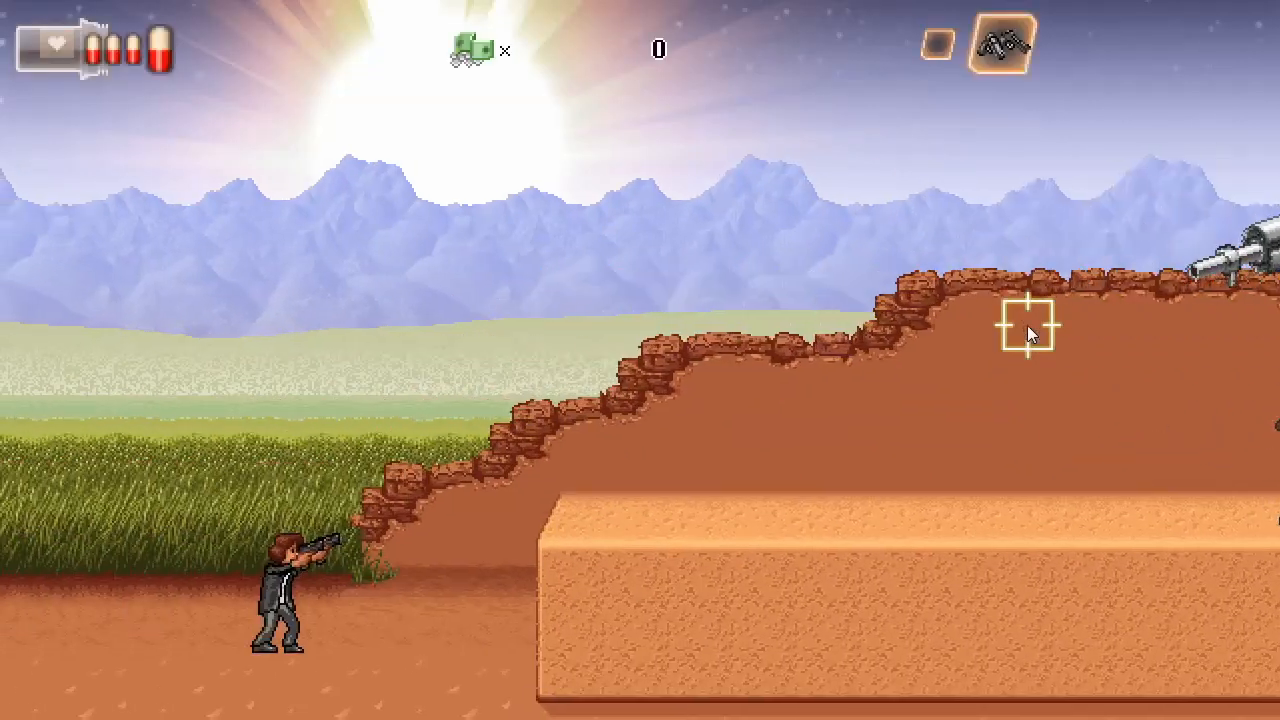
key(Escape)
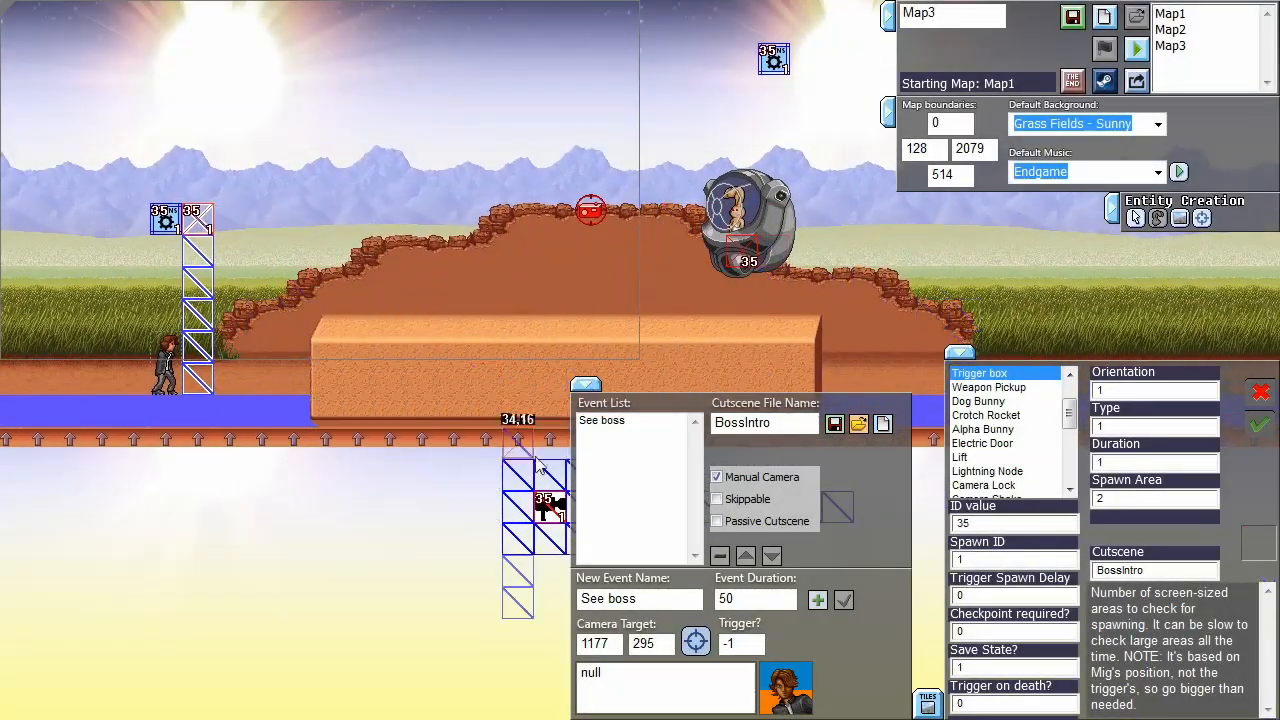
Set the ID value of the Camera Lock entity below the ground to 350
middle_drag(536, 278, 421, 123)
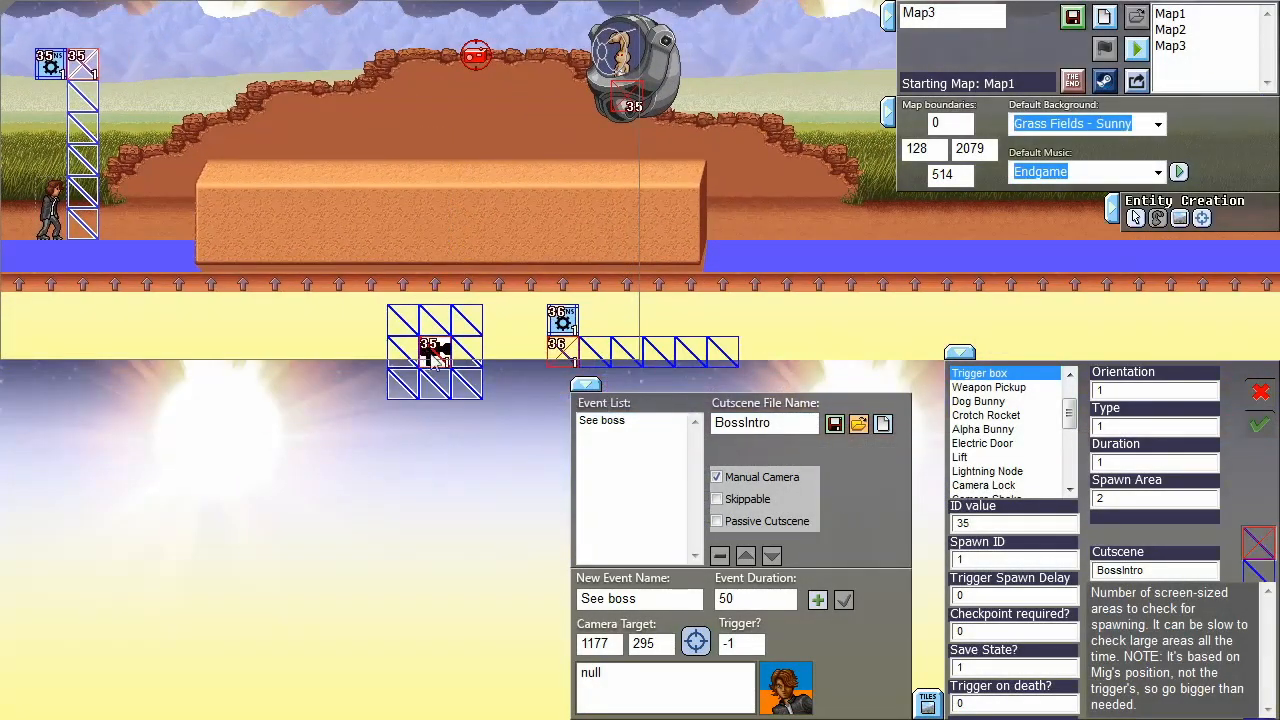
click(432, 353)
middle_drag(444, 347, 626, 328)
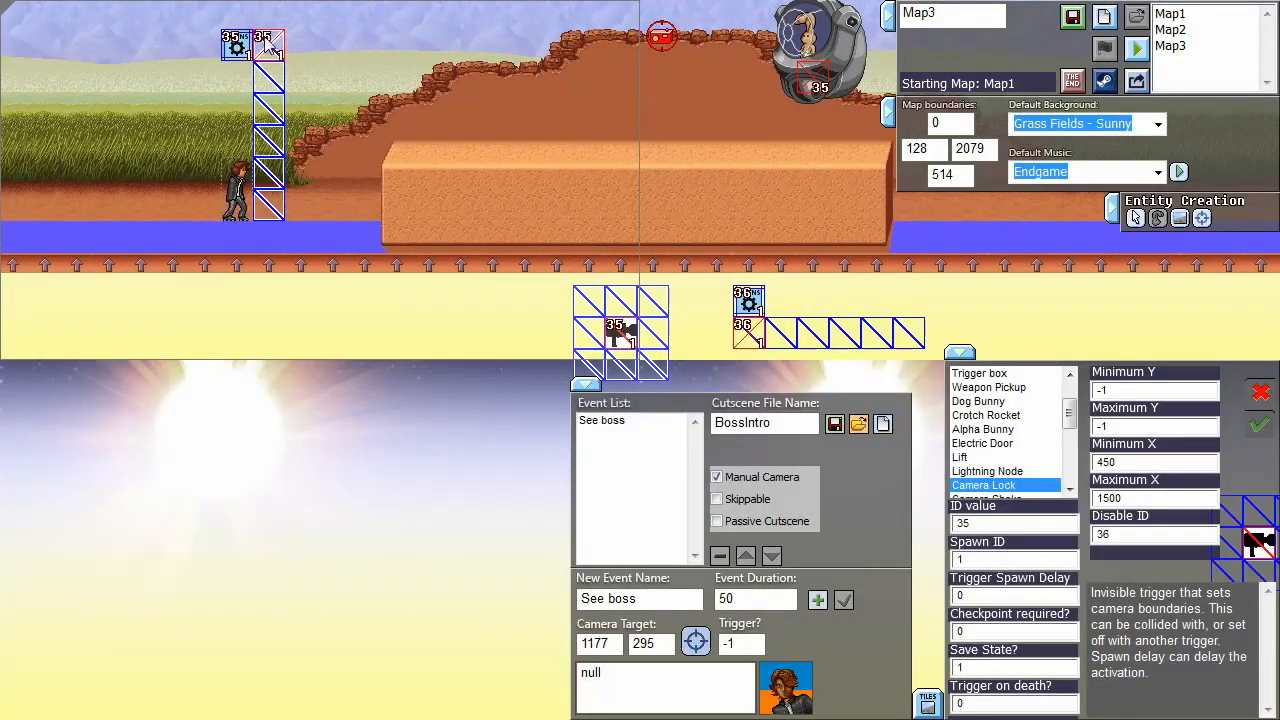
click(626, 330)
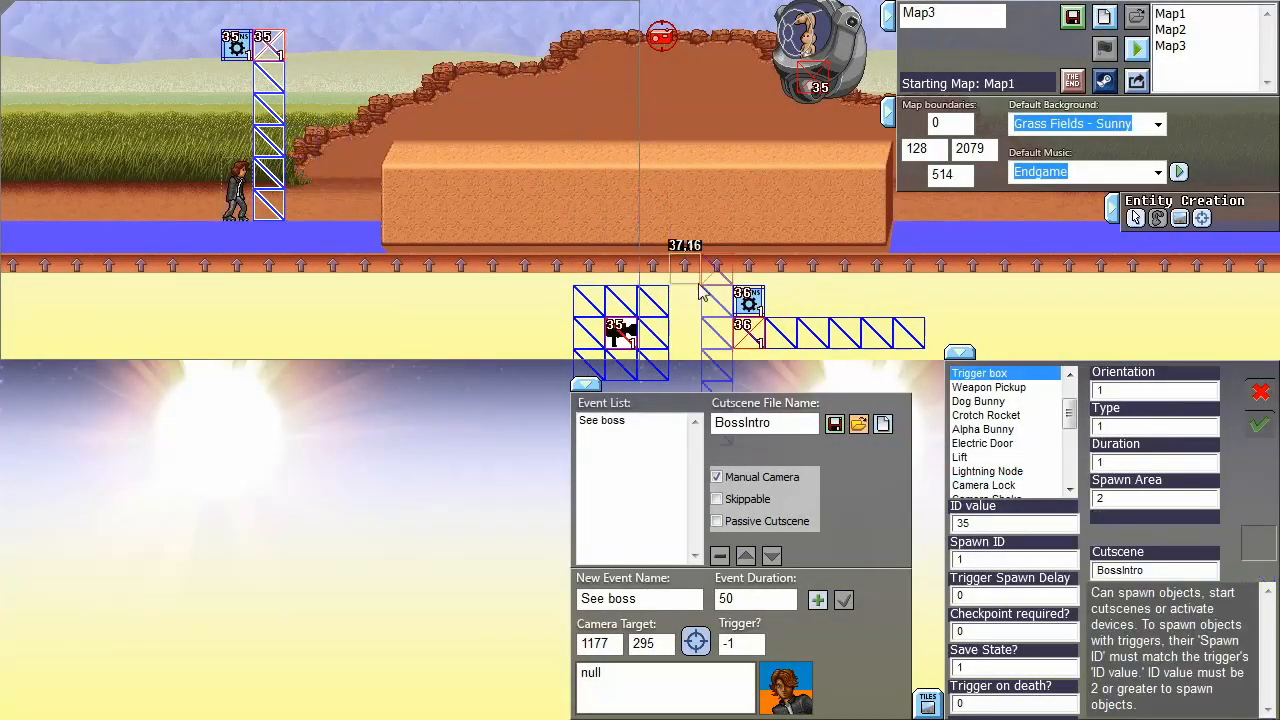
click(609, 328)
click(985, 524)
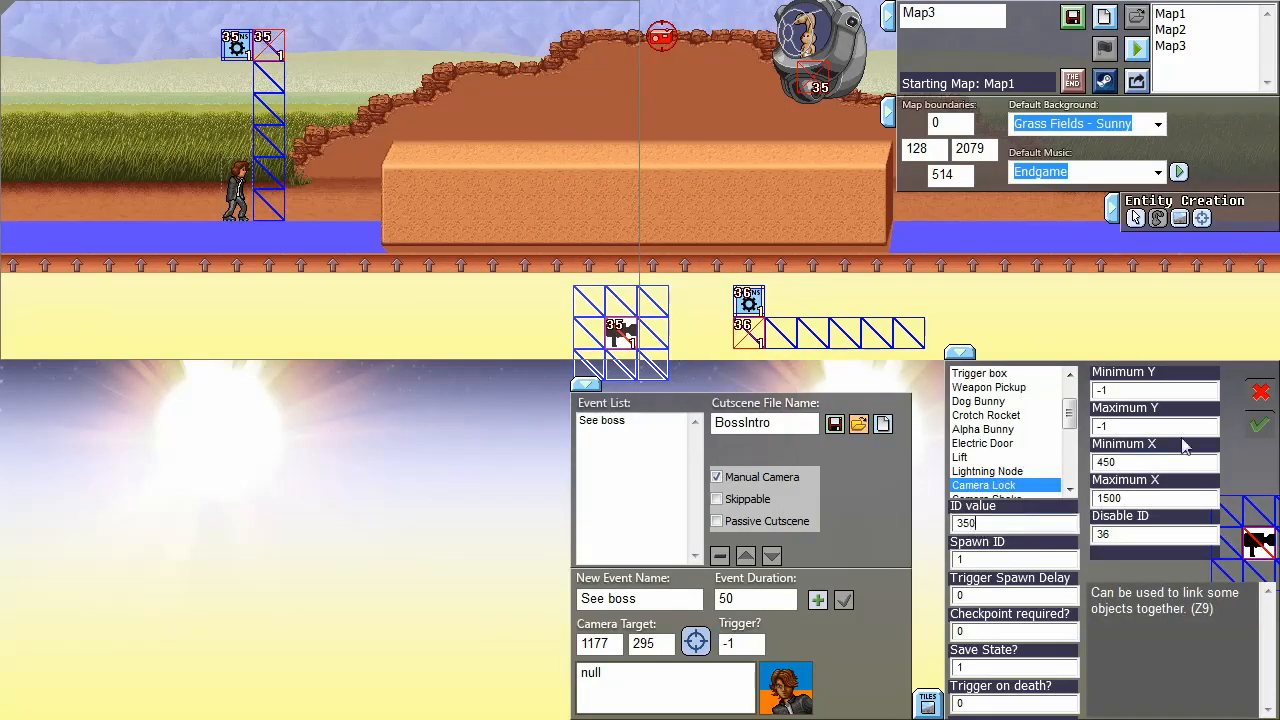
click(1259, 426)
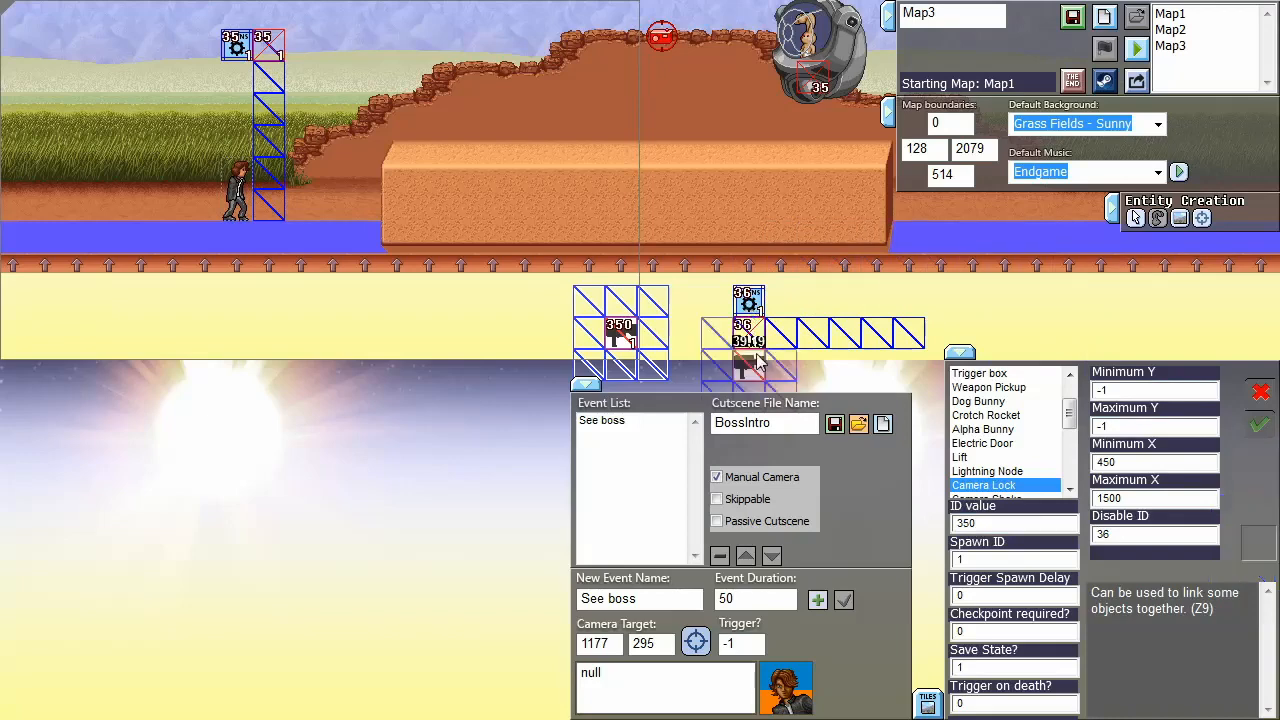
Copy the "See boss" event's values into a new cutscene event named "Trigger" that activates trigger 350
middle_drag(774, 340, 634, 238)
middle_drag(455, 150, 495, 175)
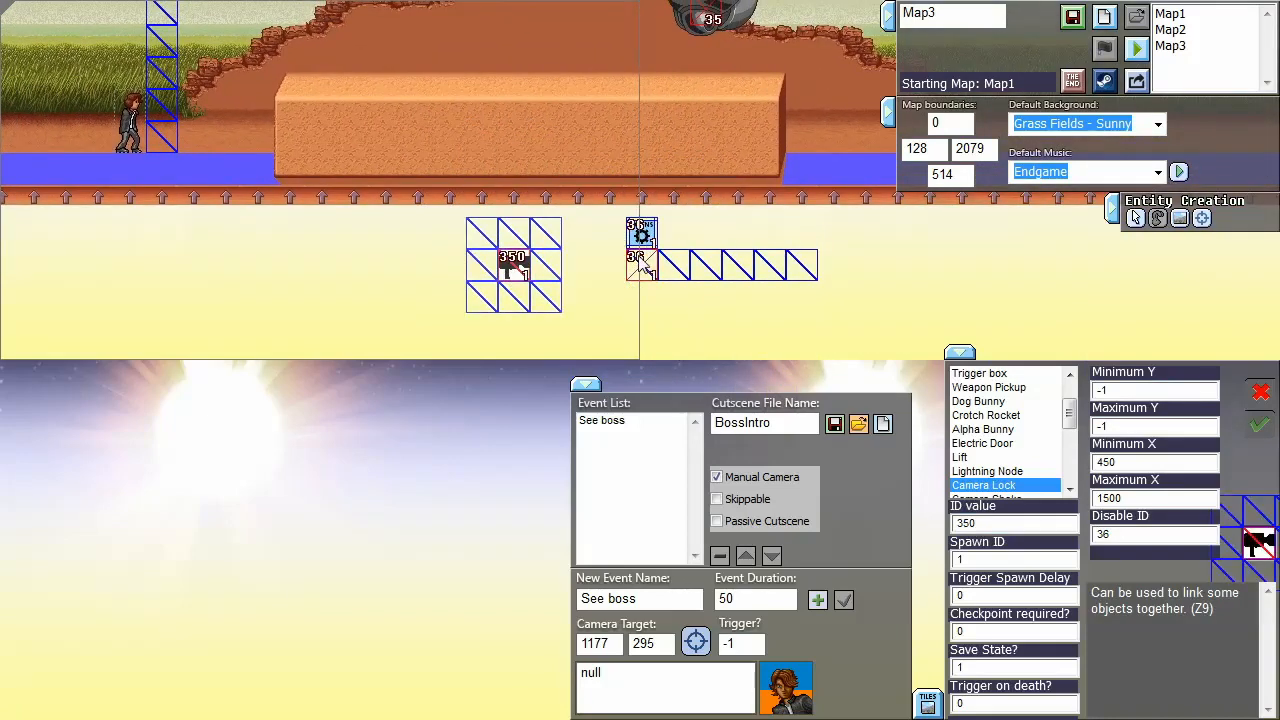
middle_drag(471, 169, 770, 315)
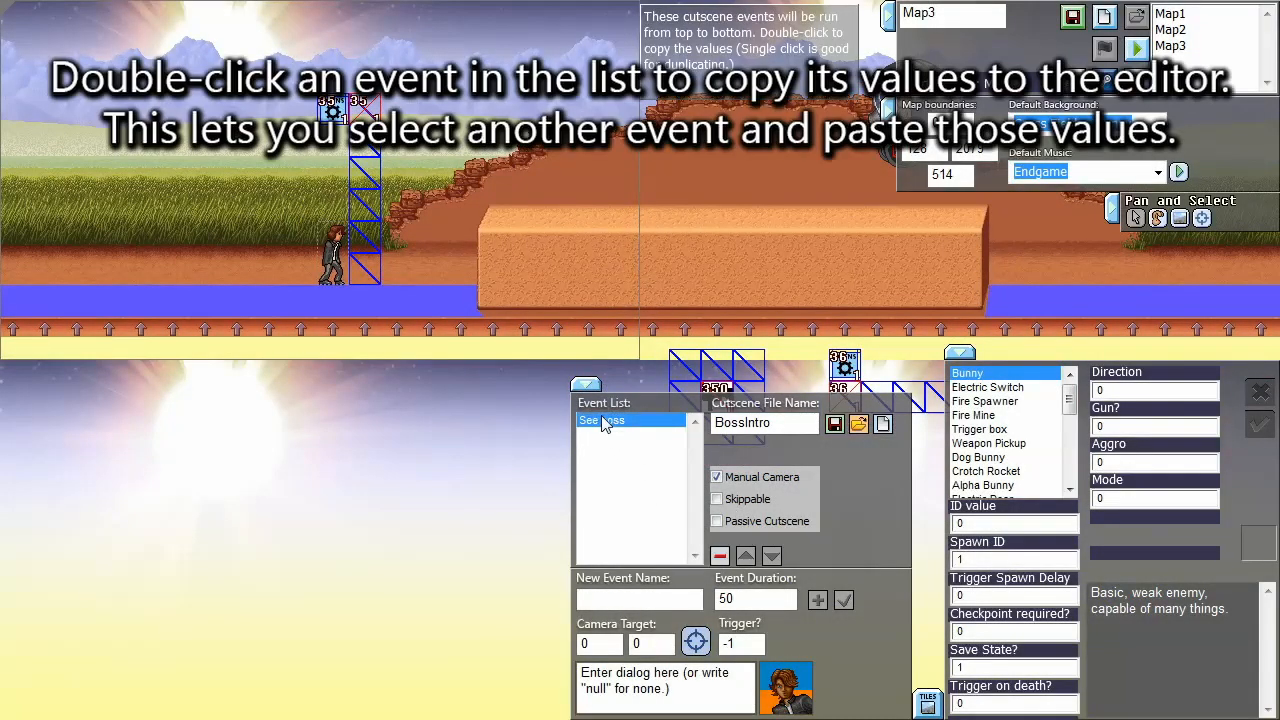
double_click(601, 420)
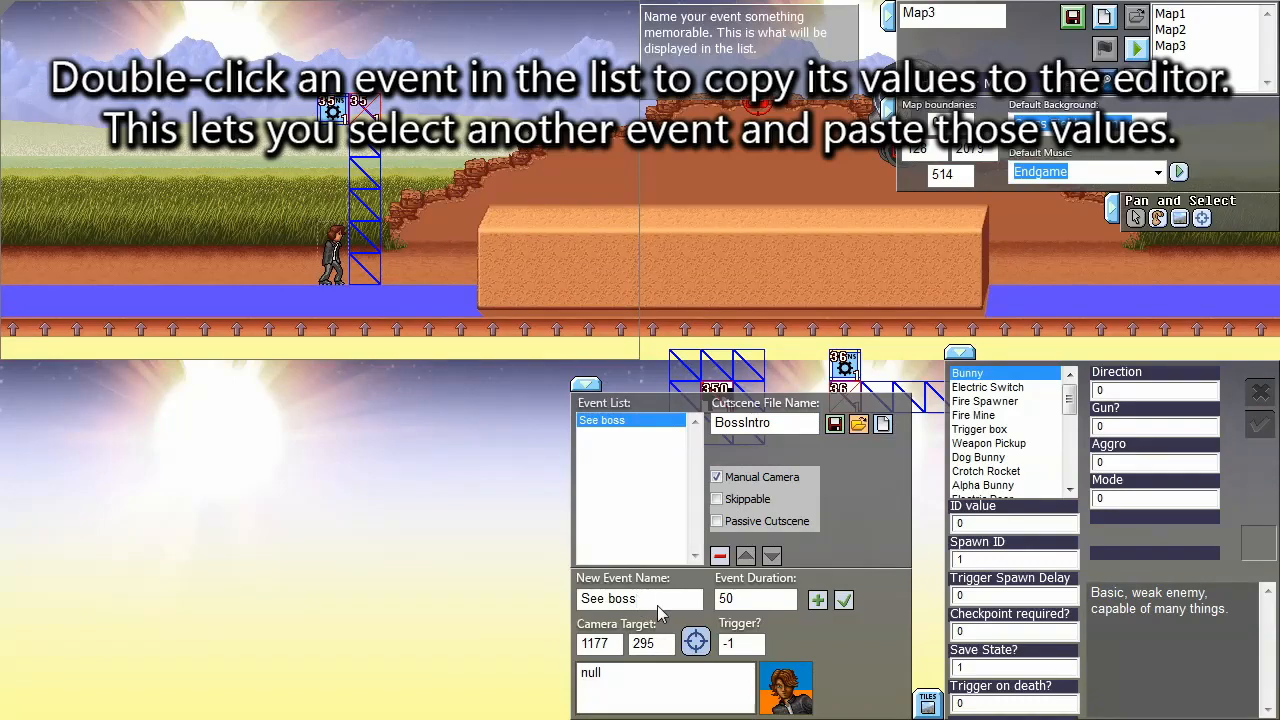
drag(620, 173, 436, 196)
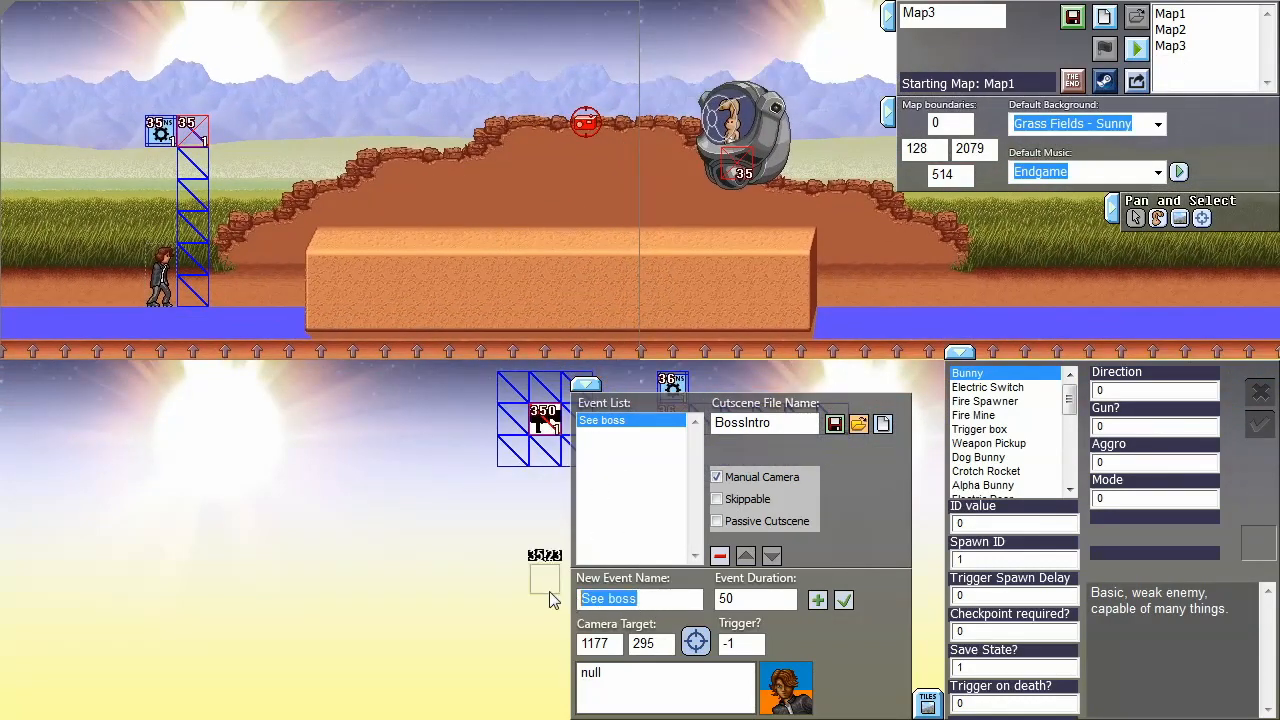
text(r)
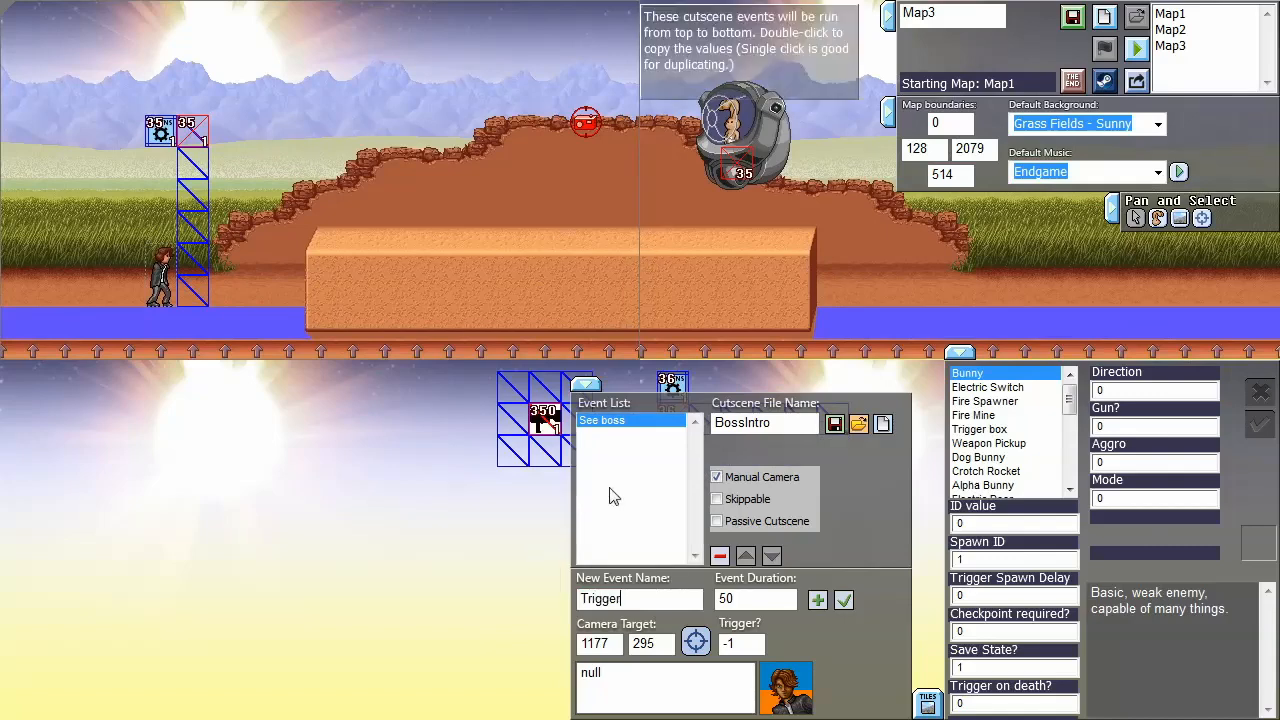
double_click(731, 644)
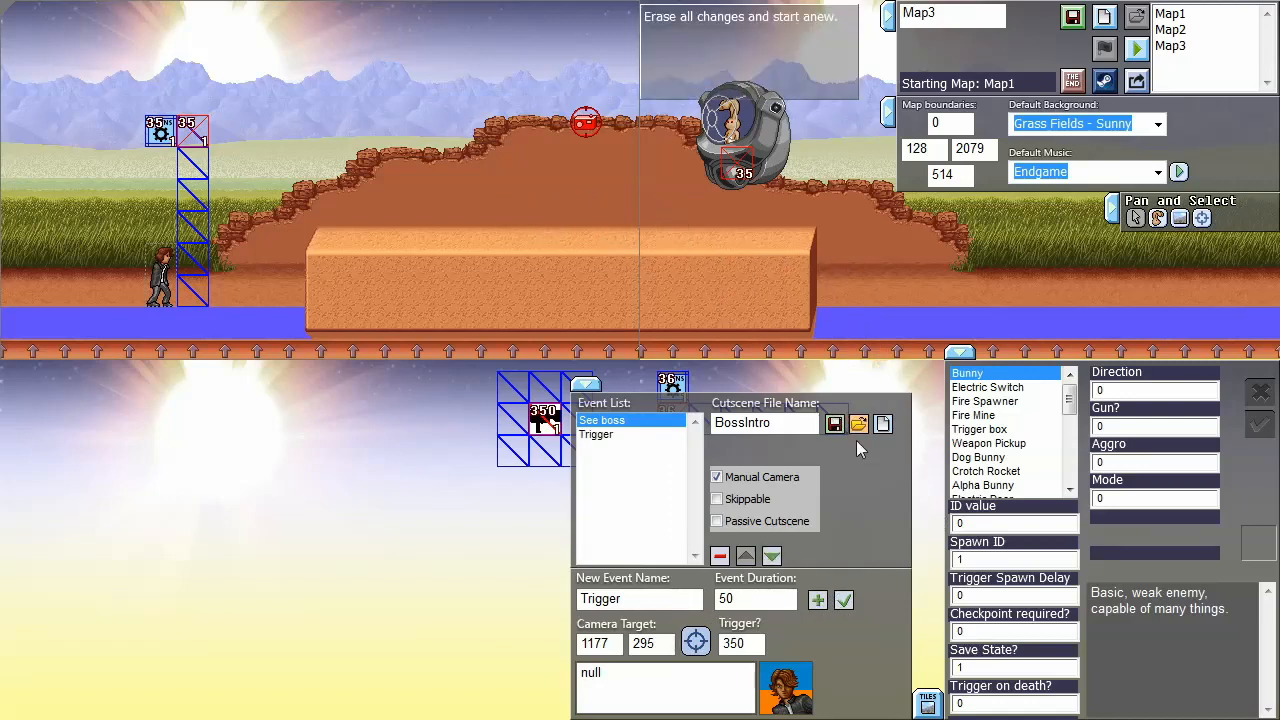
Duplicate the horizontal trigger box with ID 36 directly beneath the Camera Lock and set the copy's ID value to 350
drag(718, 310, 738, 287)
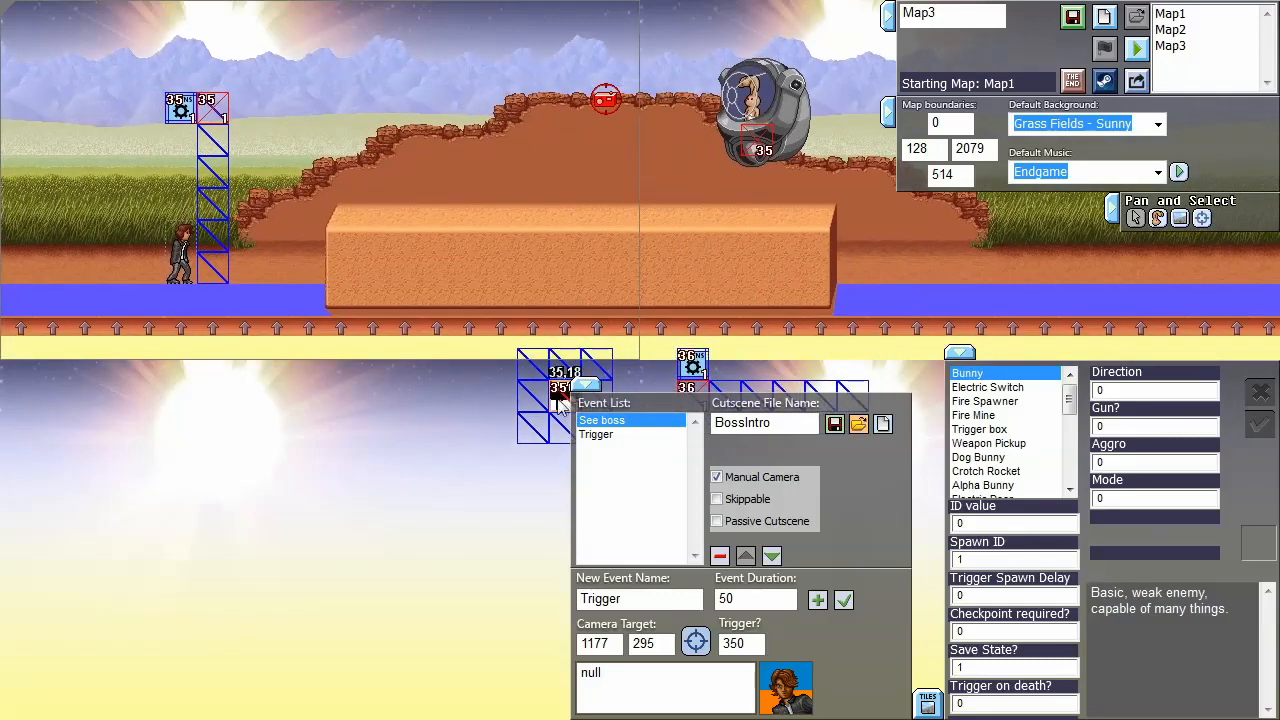
drag(557, 403, 427, 273)
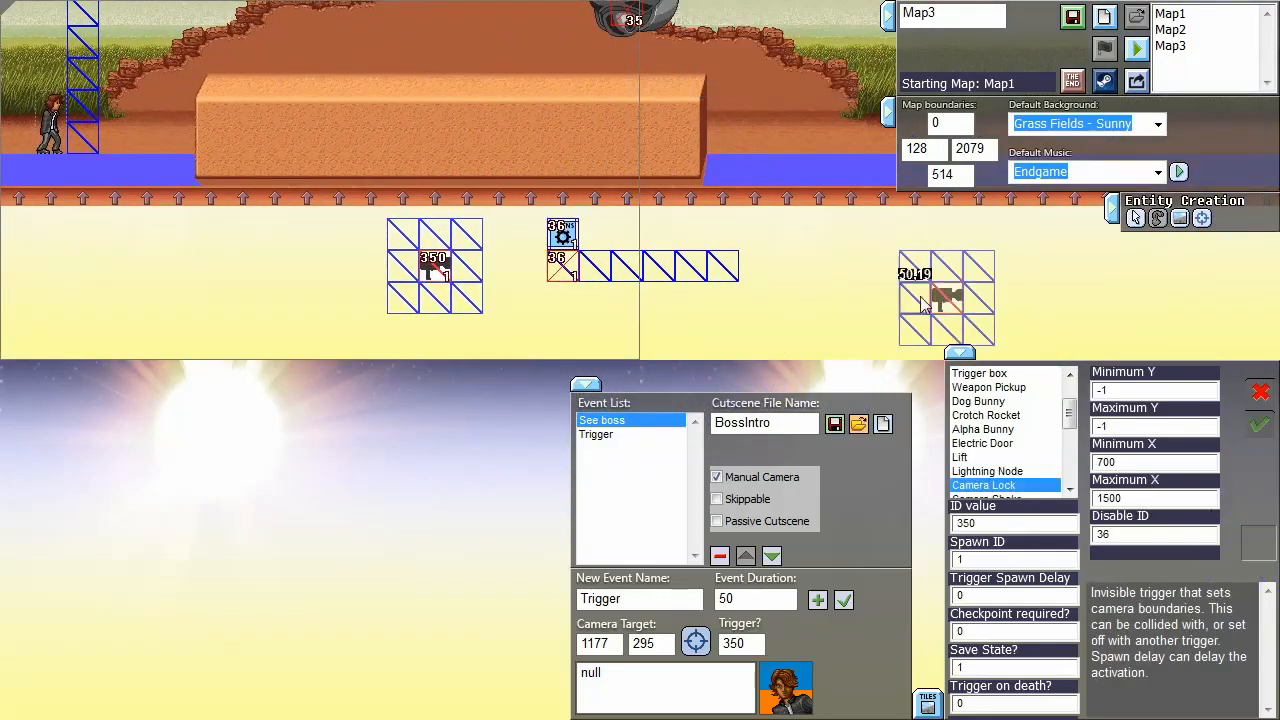
click(560, 266)
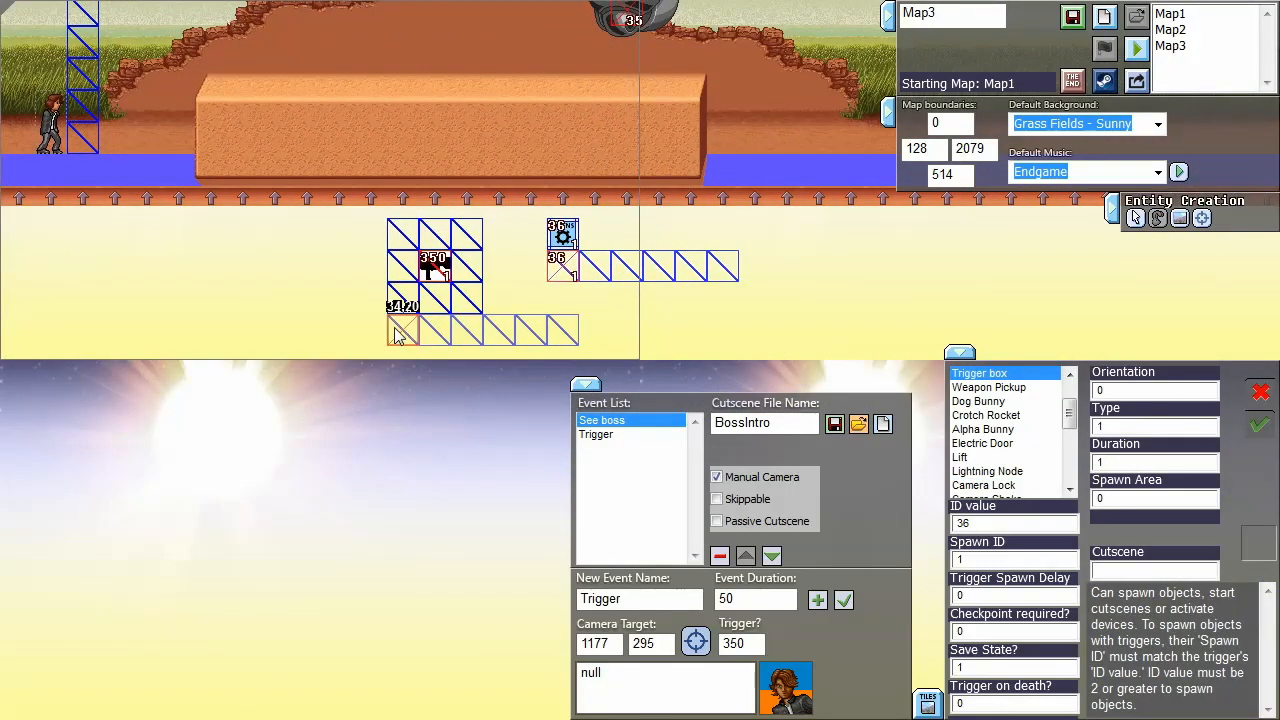
click(396, 329)
middle_drag(407, 168, 356, 208)
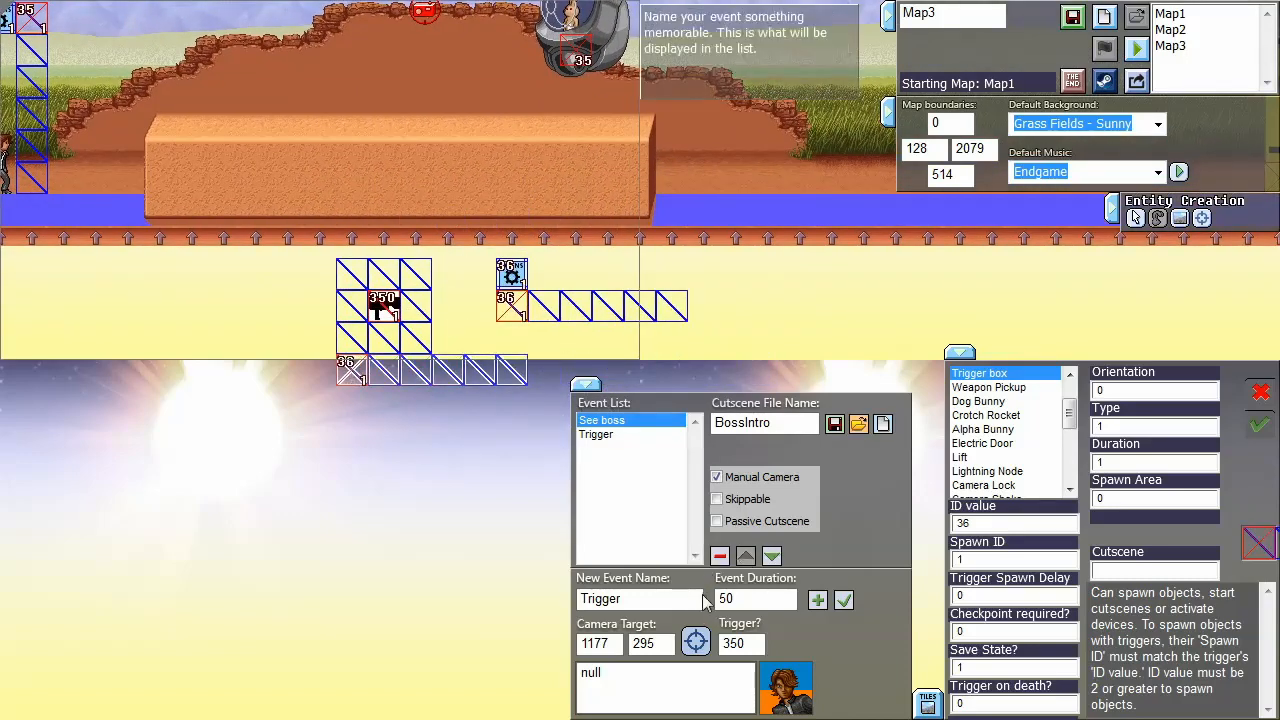
double_click(965, 533)
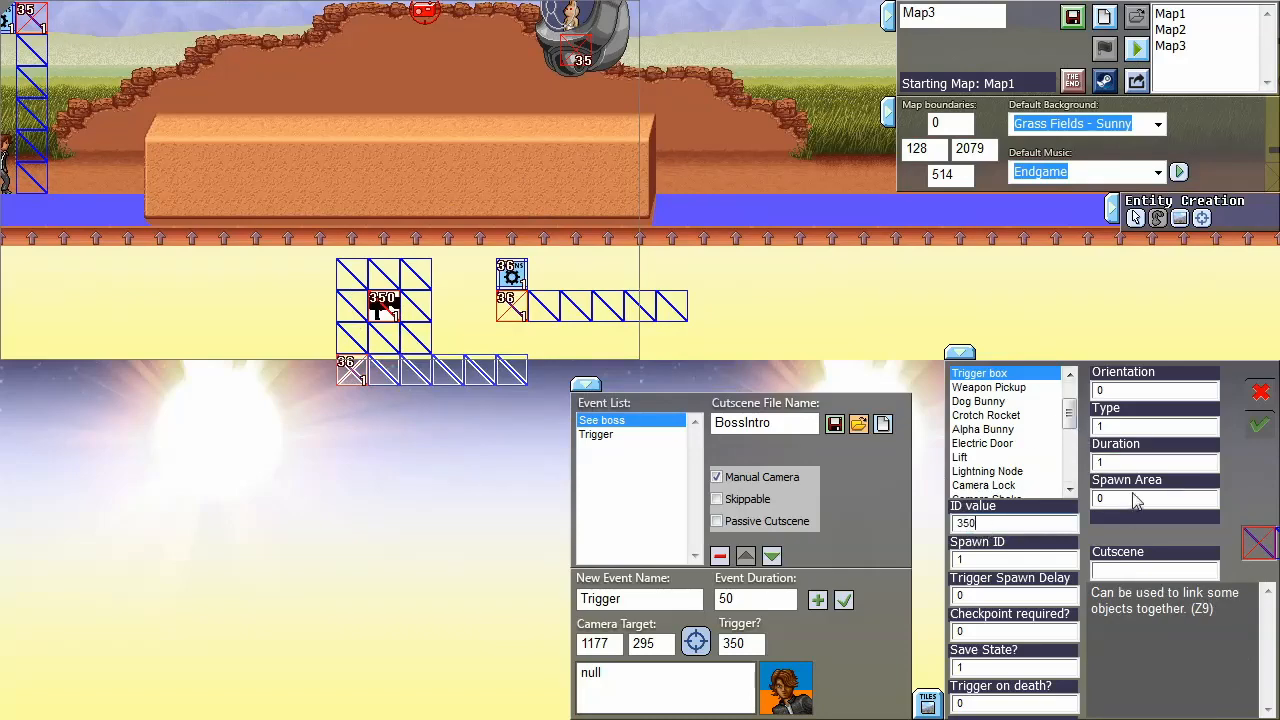
click(1259, 424)
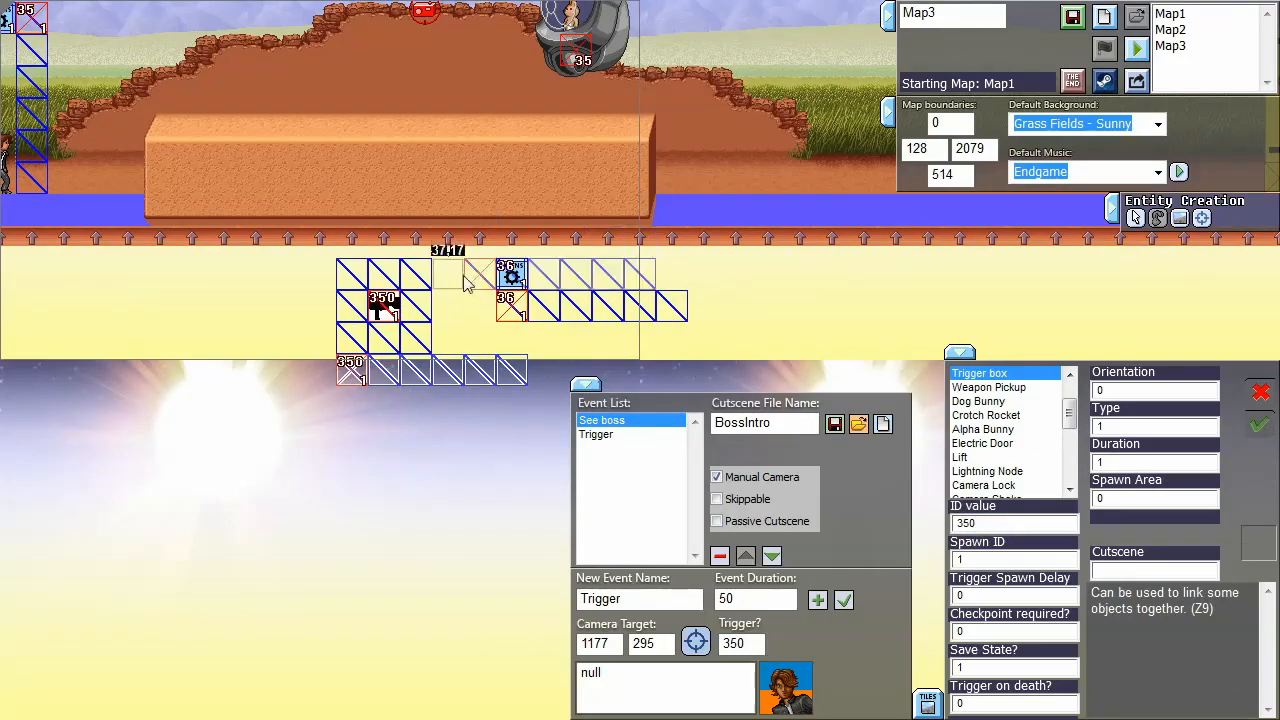
Check the Camera Lock's ID value against the trigger ID used by the cutscene's "Trigger" event
click(386, 300)
middle_drag(198, 180, 472, 267)
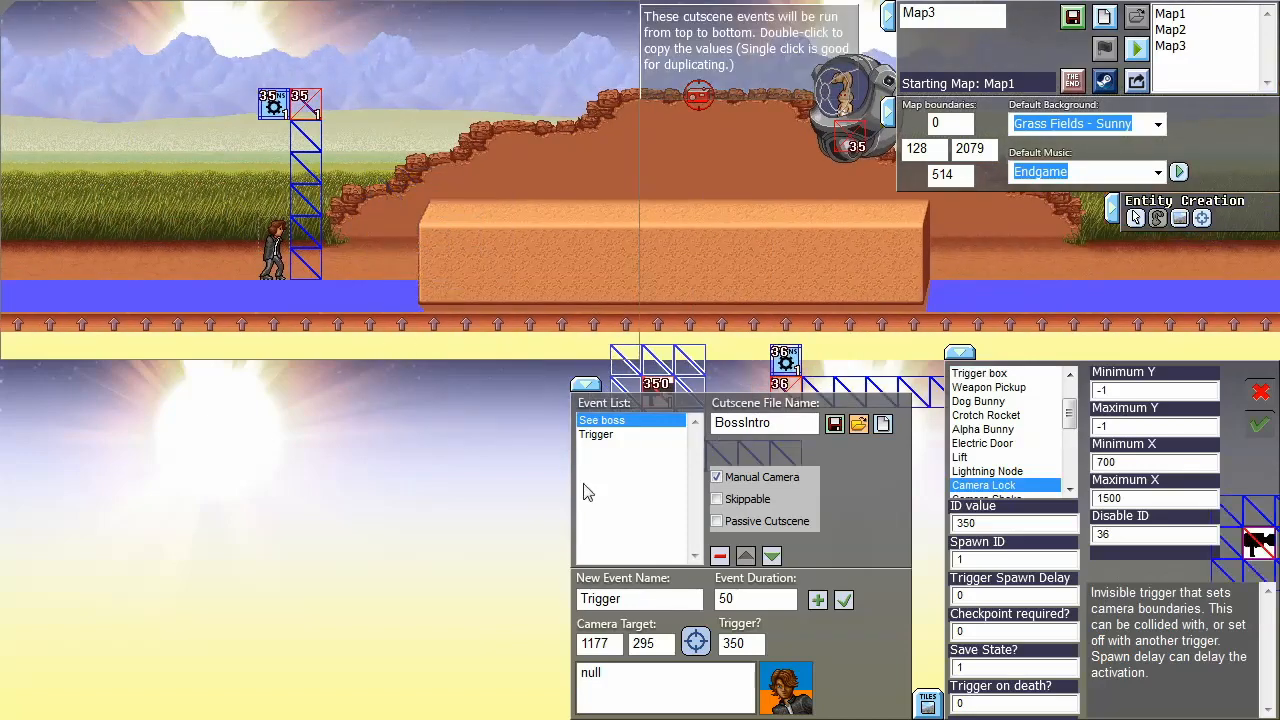
click(605, 435)
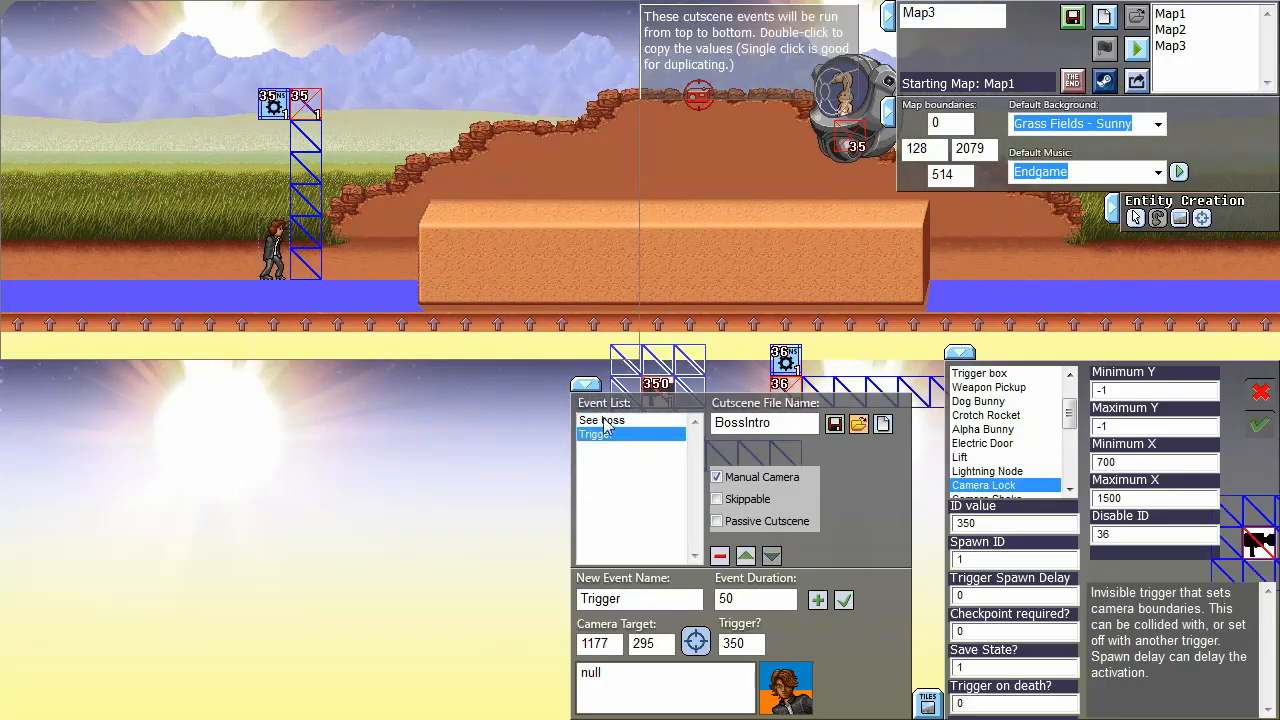
click(605, 421)
click(605, 435)
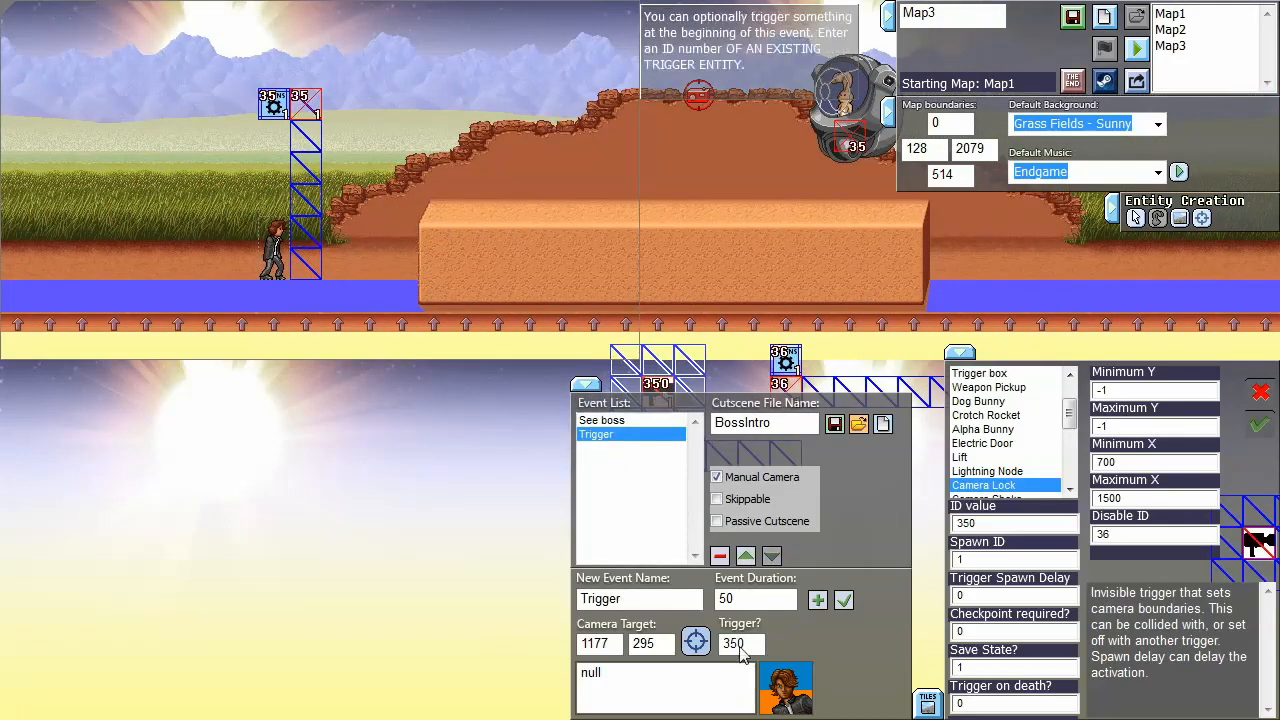
Move the Option Changer with ID 36 and its matching trigger box from below the ground into the sky above the mech
middle_drag(655, 400, 480, 310)
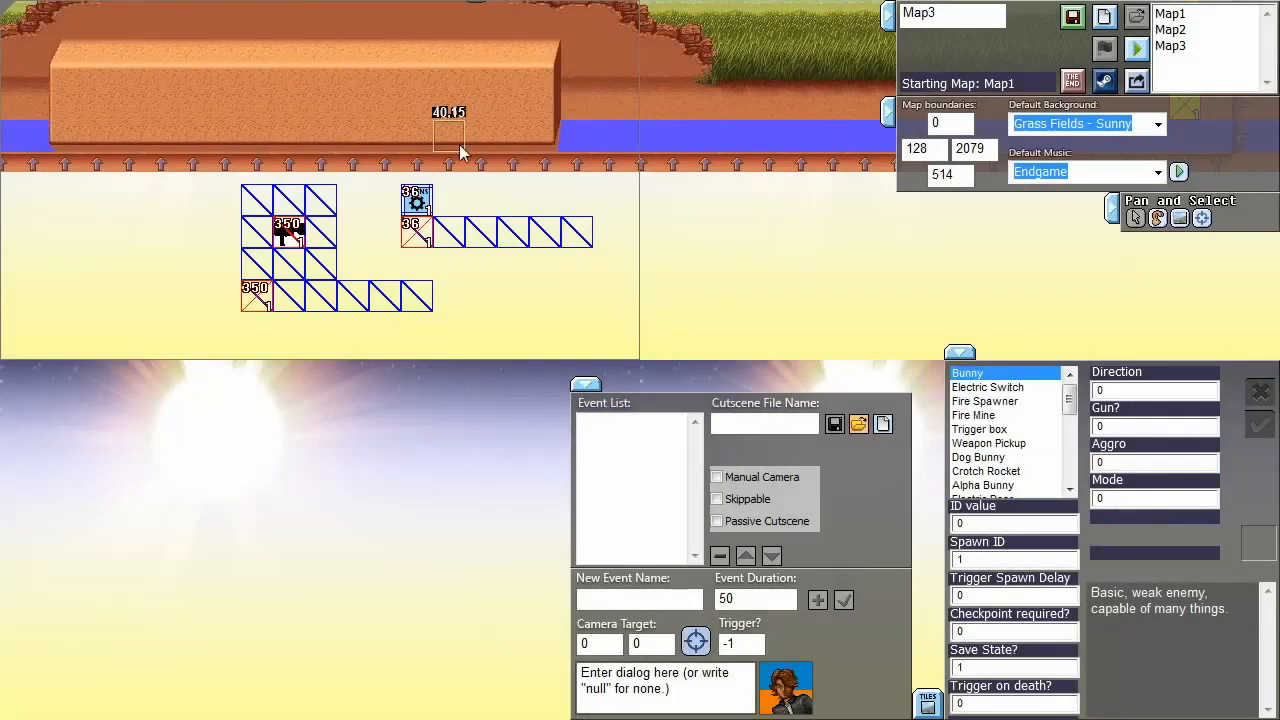
middle_drag(459, 144, 588, 165)
click(535, 222)
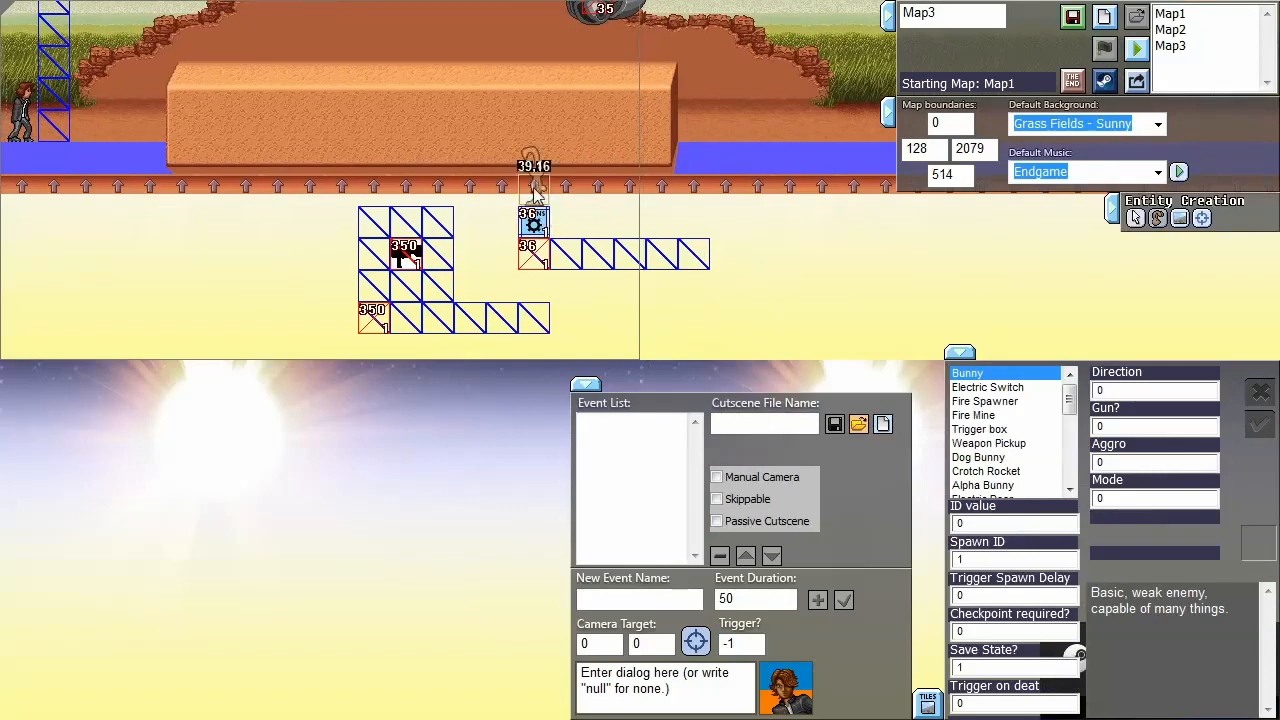
scroll(570, 175, up, 2)
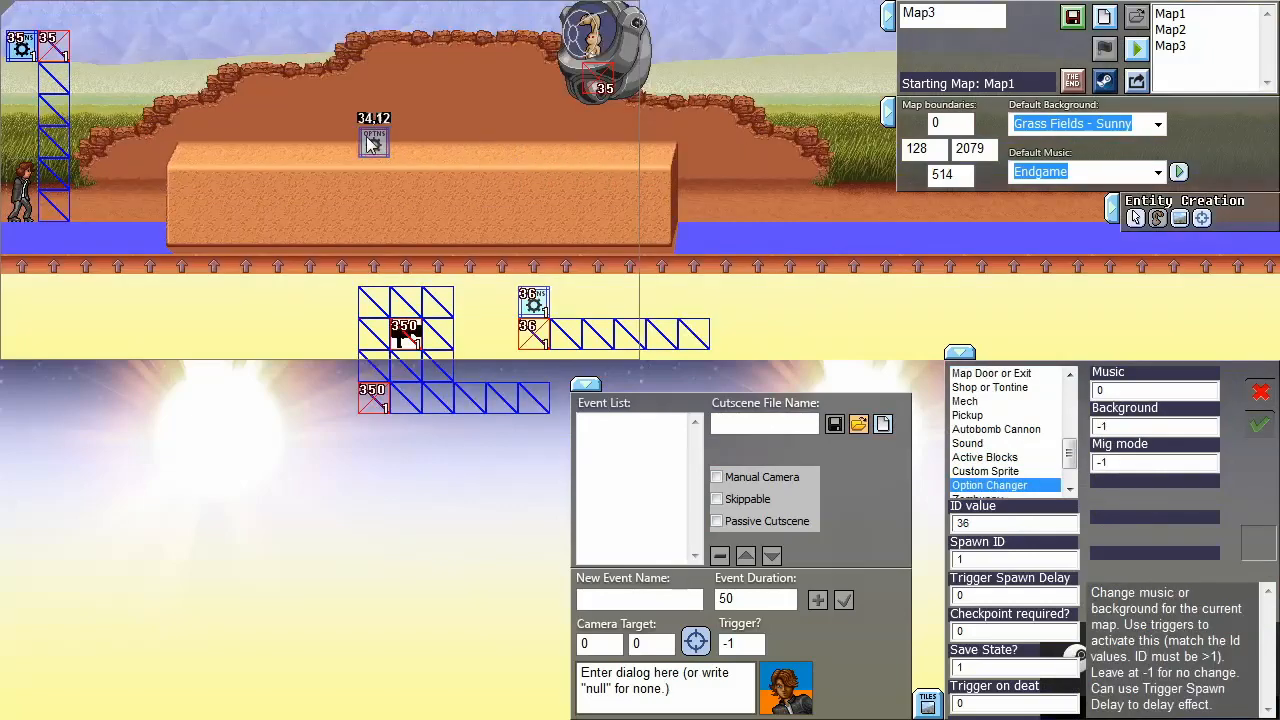
scroll(375, 86, up, 4)
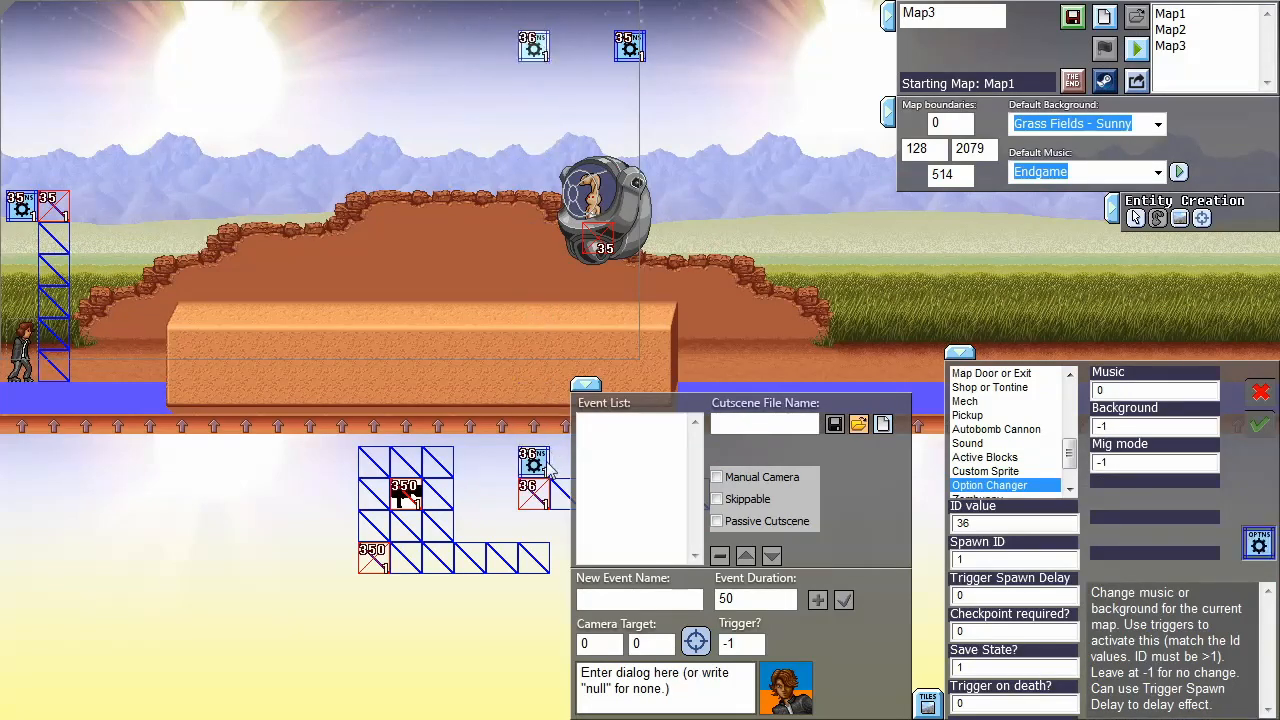
click(534, 492)
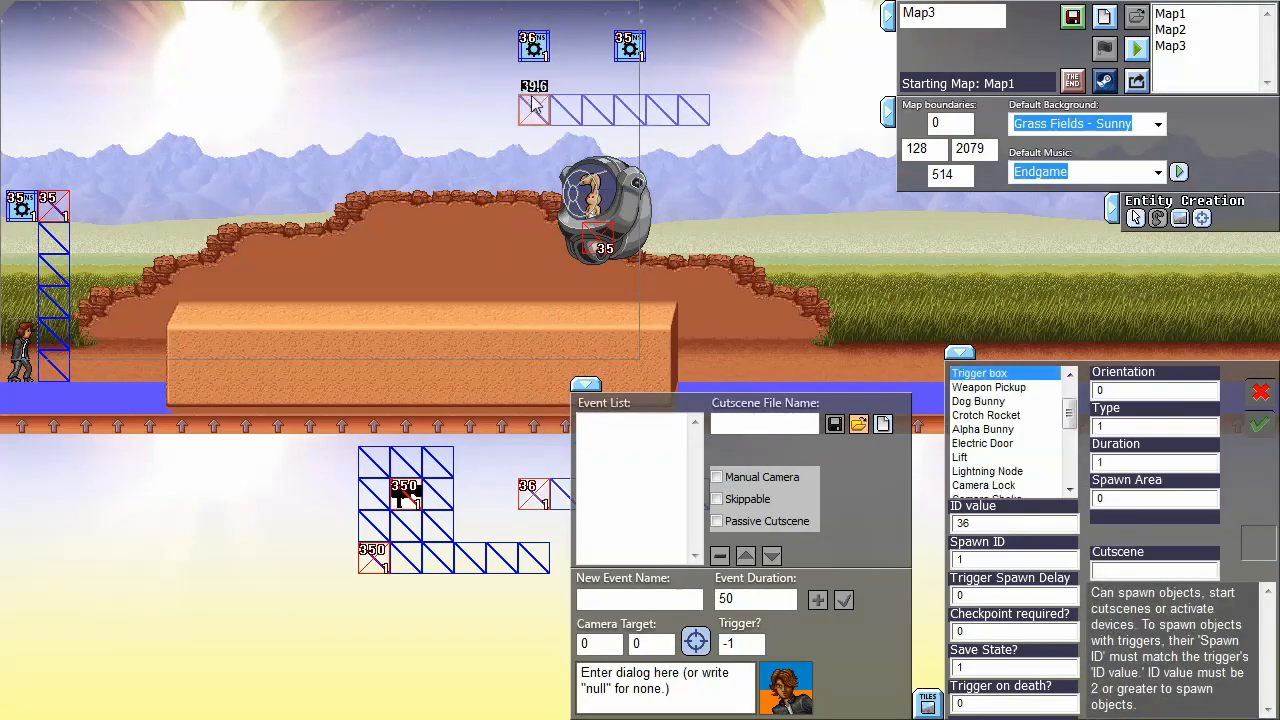
click(534, 79)
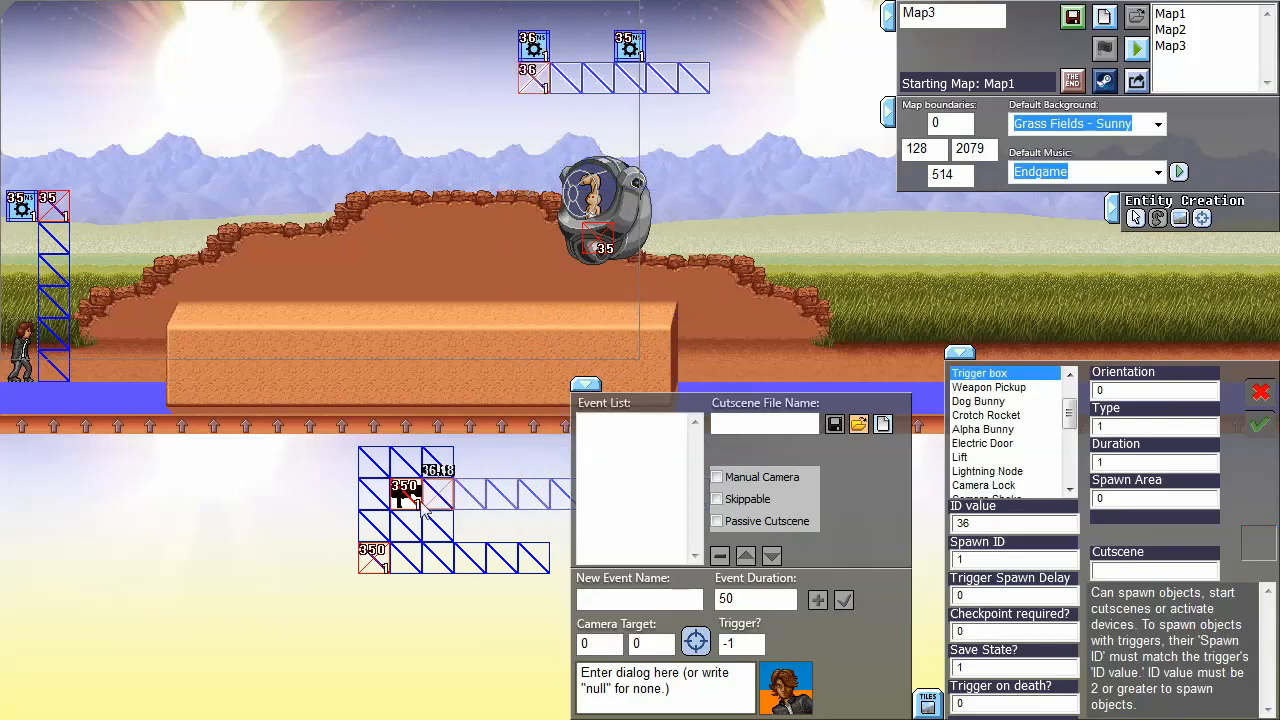
Move the Camera Lock and trigger box with ID 350 into the sky, and place the ID 35 Option Changer beneath that trigger box
drag(425, 510, 405, 60)
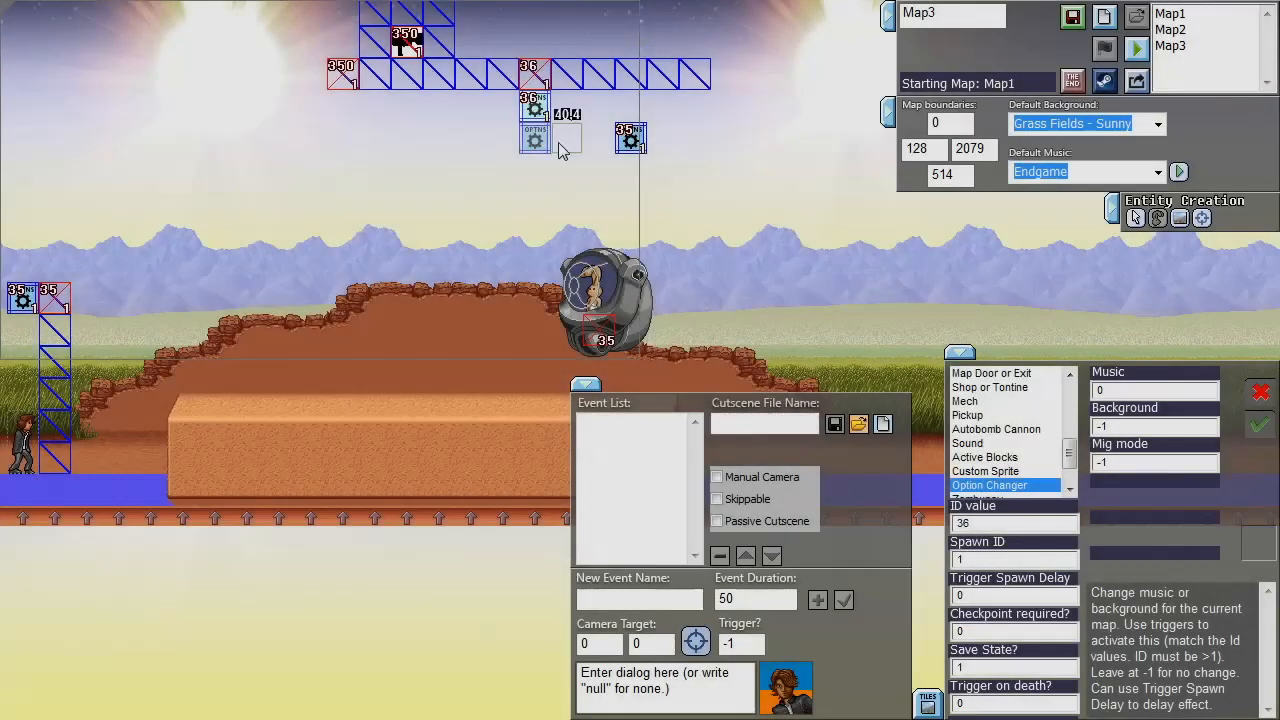
drag(560, 150, 398, 115)
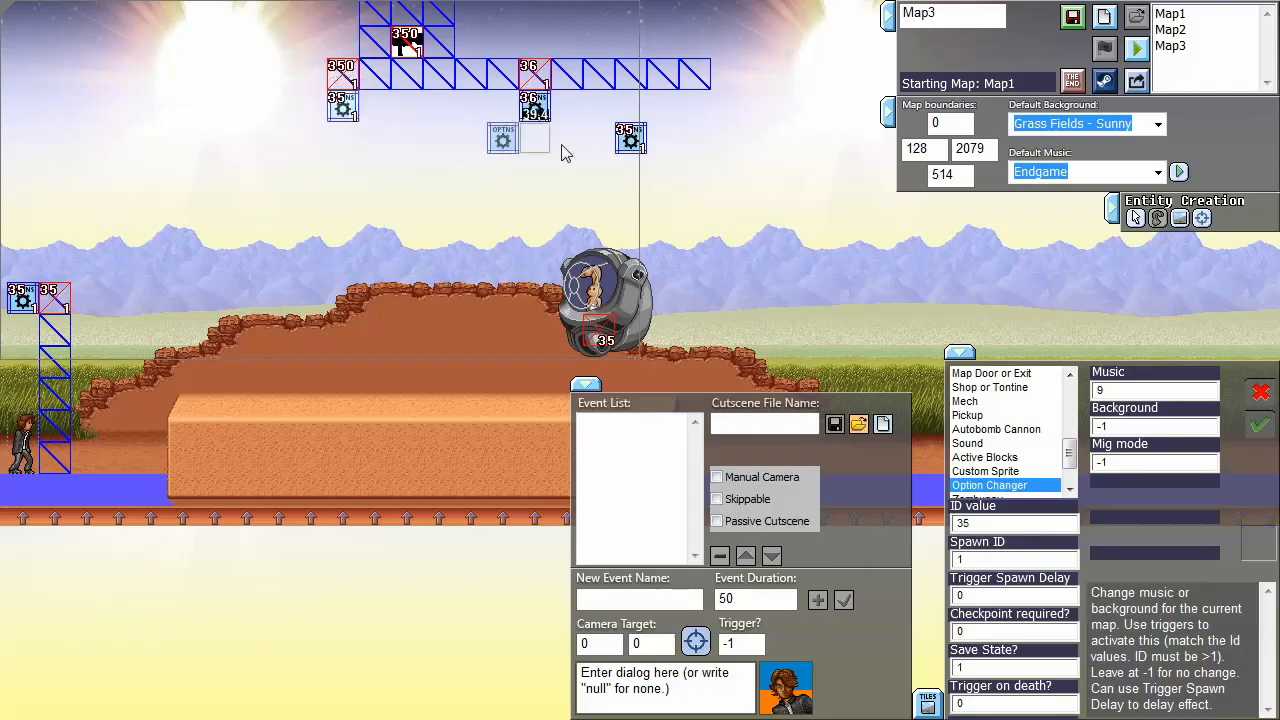
drag(565, 152, 642, 162)
middle_drag(350, 250, 546, 178)
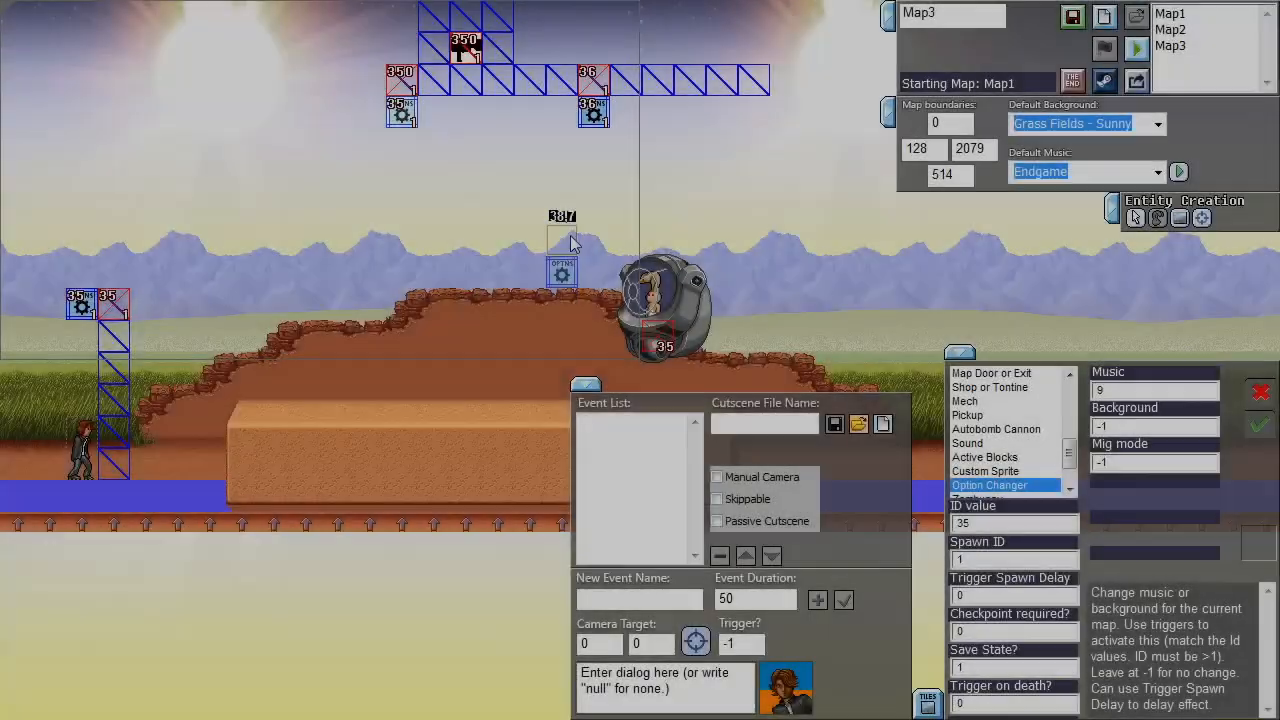
middle_drag(625, 221, 688, 140)
Playtest Map3 to check the boss intro camera move and the start of the mech fight
click(1137, 49)
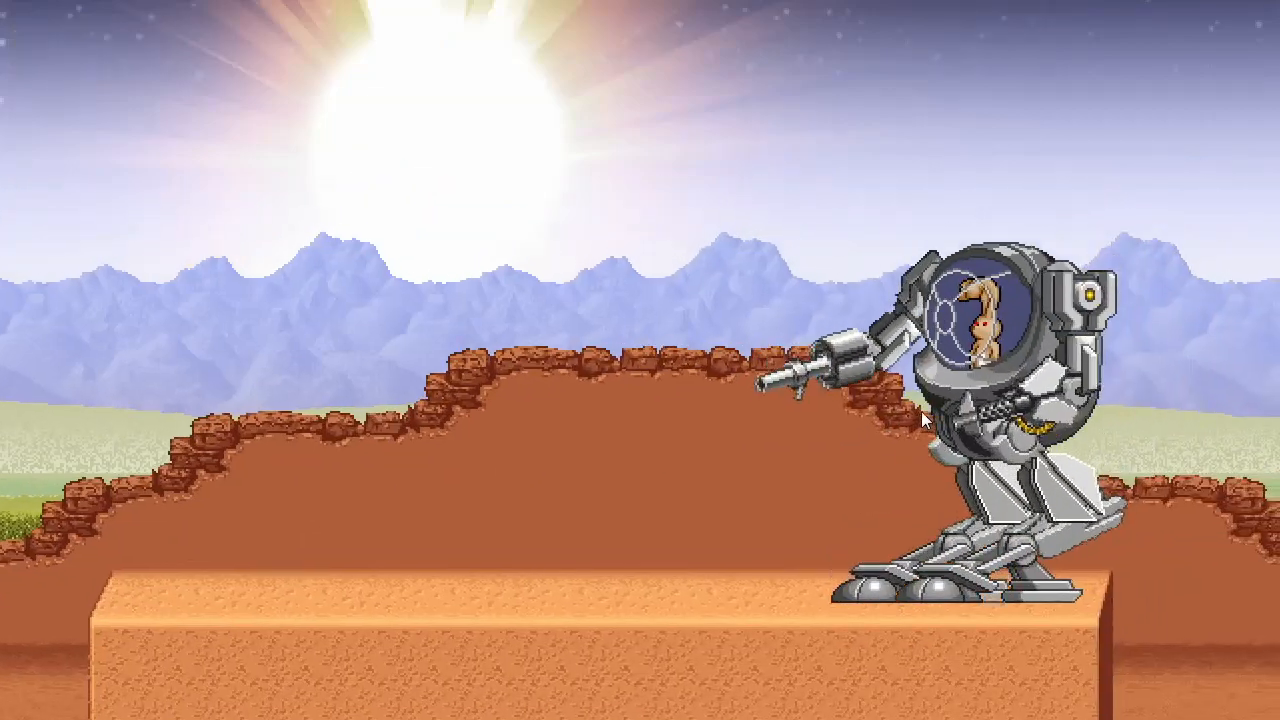
key(d)
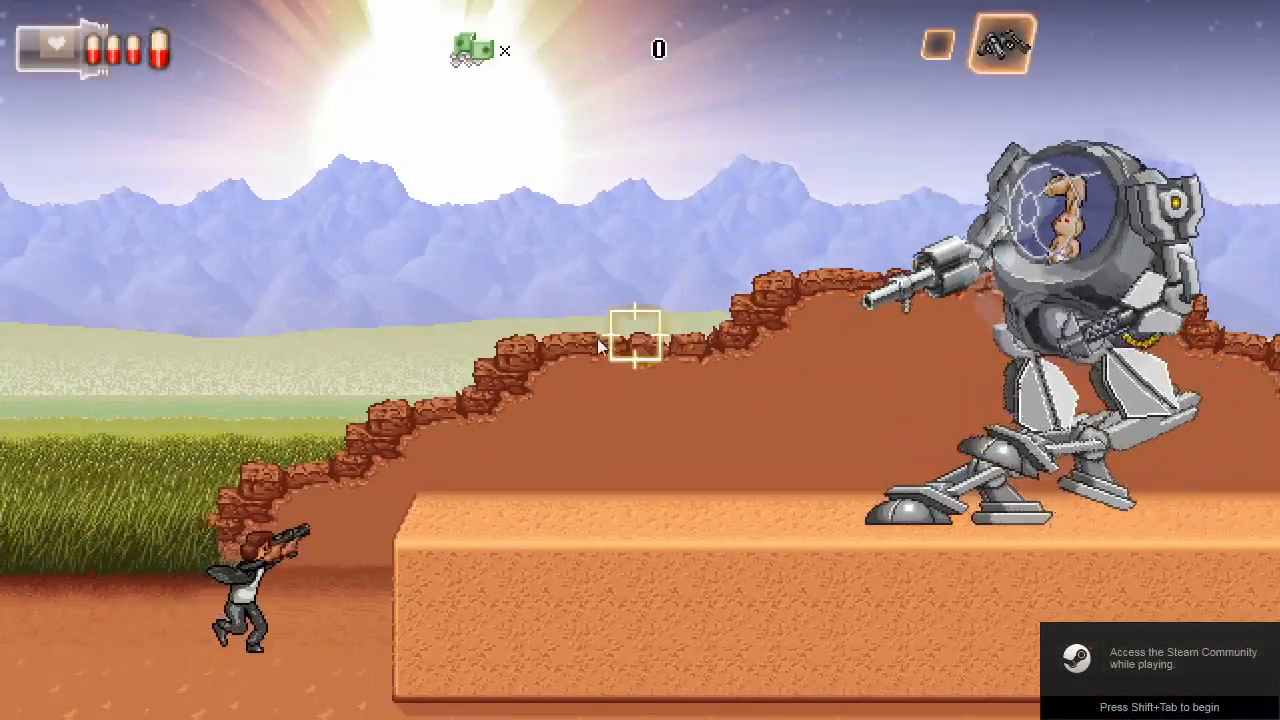
key(a)
click(290, 420)
key(d)
key(w)
mouse_move(290, 420)
mouse_down()
mouse_move(737, 260)
mouse_move(550, 213)
mouse_move(423, 235)
mouse_up()
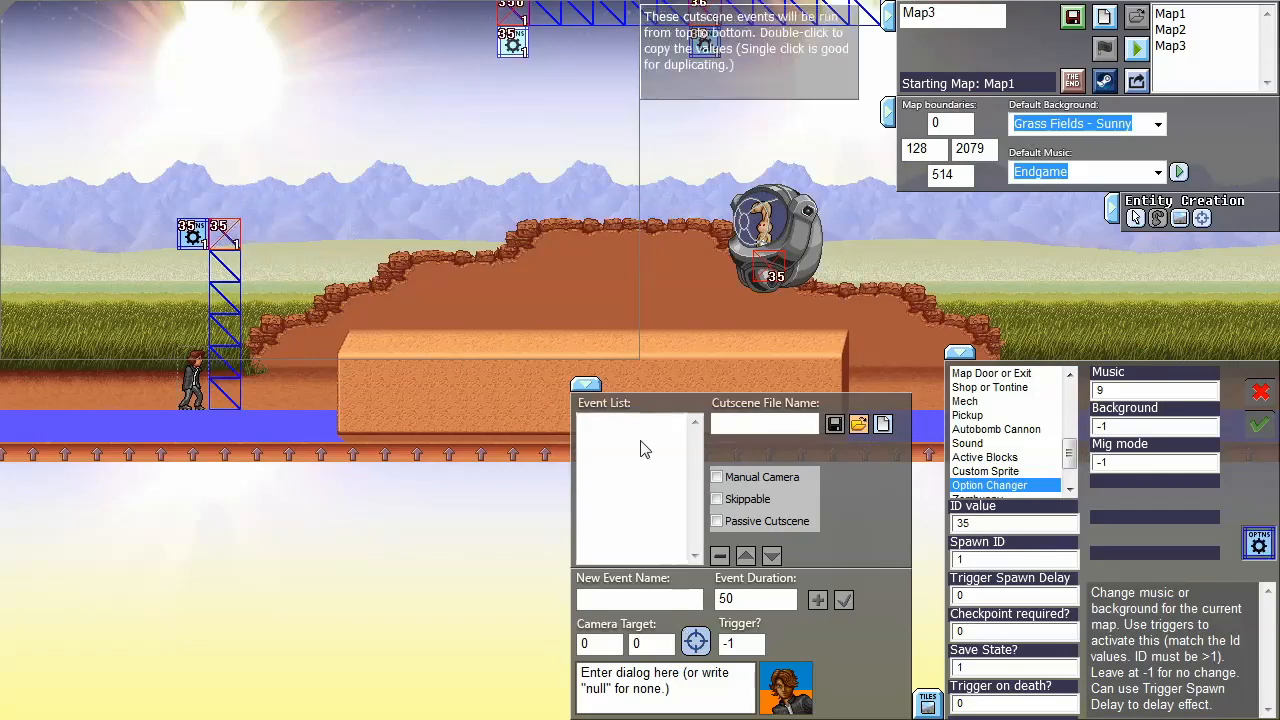
Load the BossIntro cutscene and update its "Trigger" event with the dialog "Greetings, worm." and the worm portrait
click(858, 424)
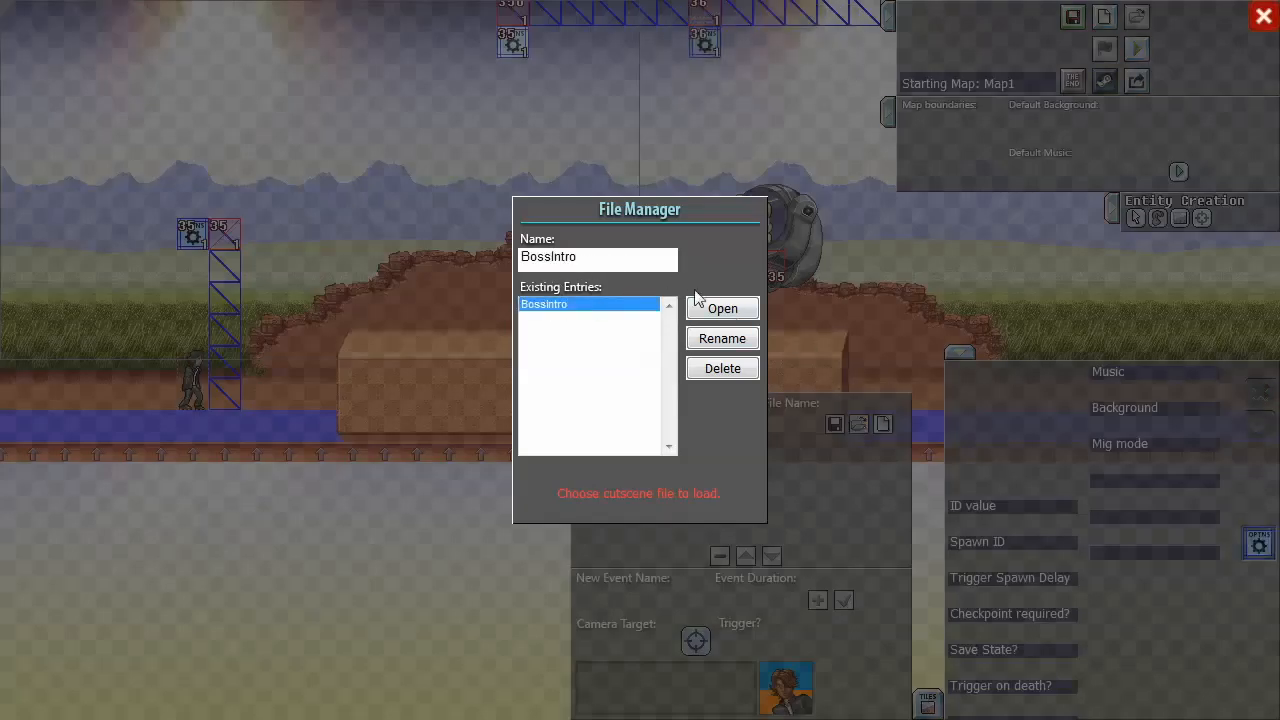
click(729, 303)
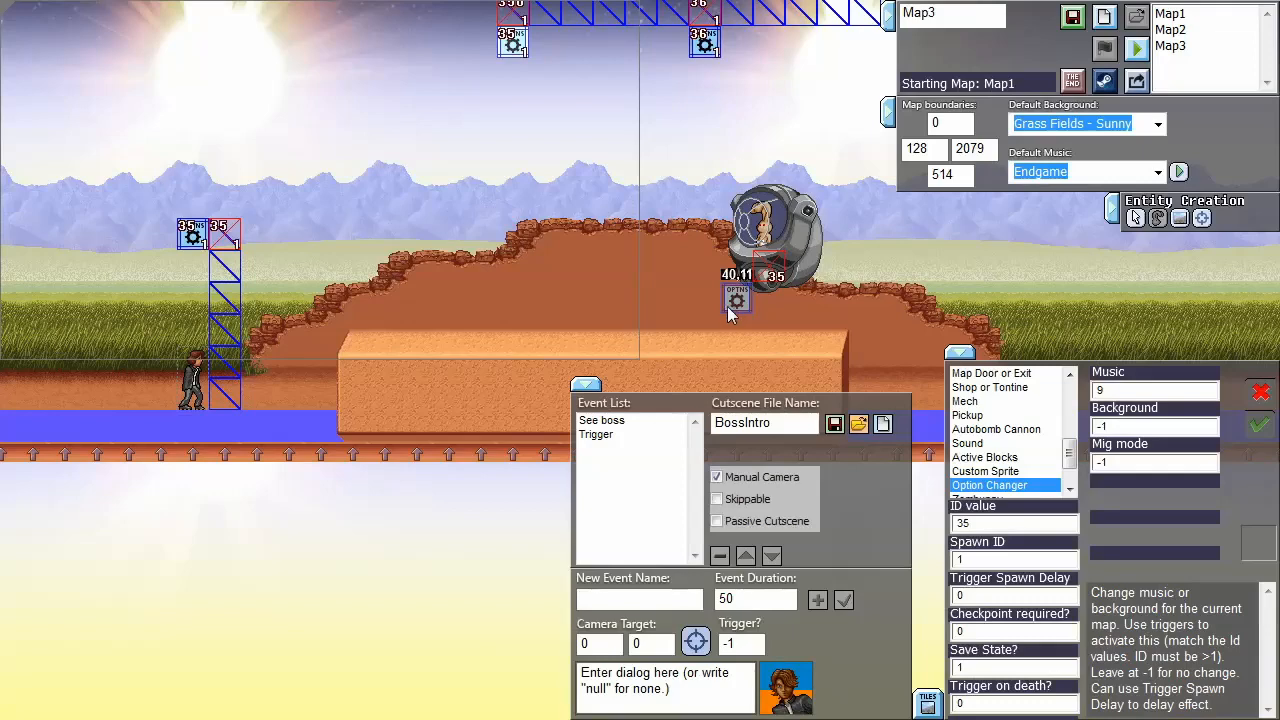
click(600, 436)
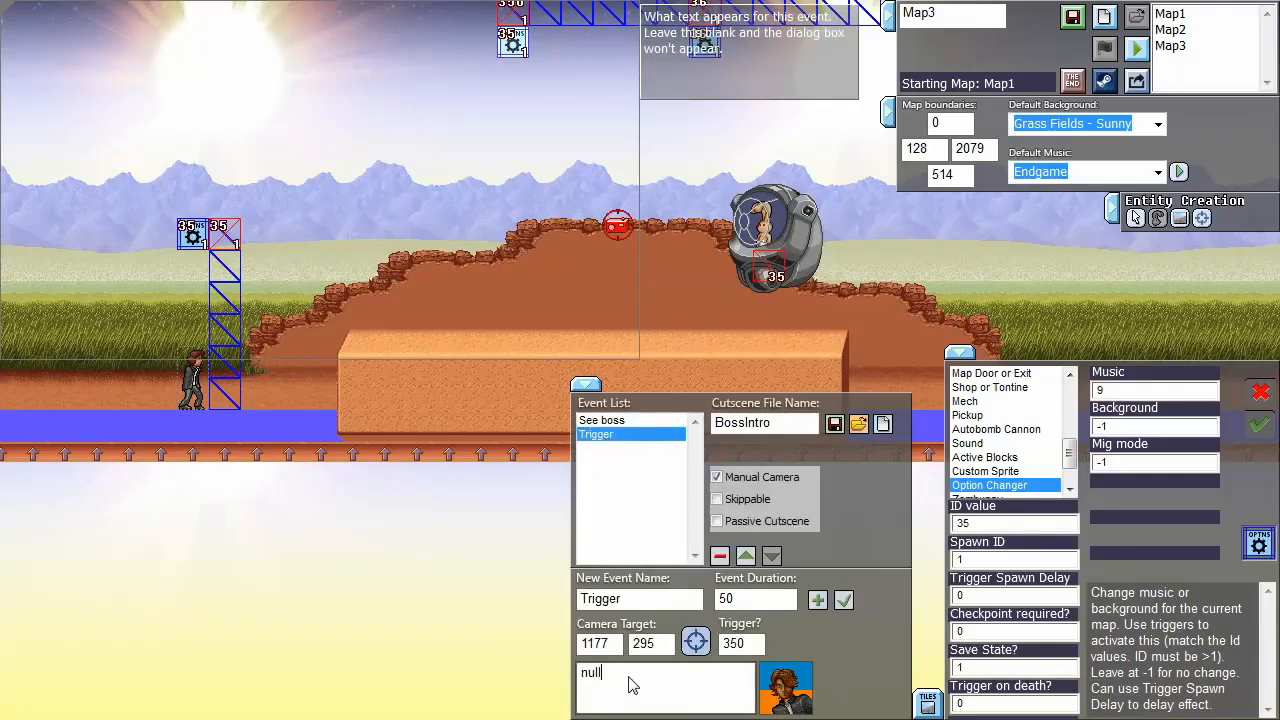
click(688, 684)
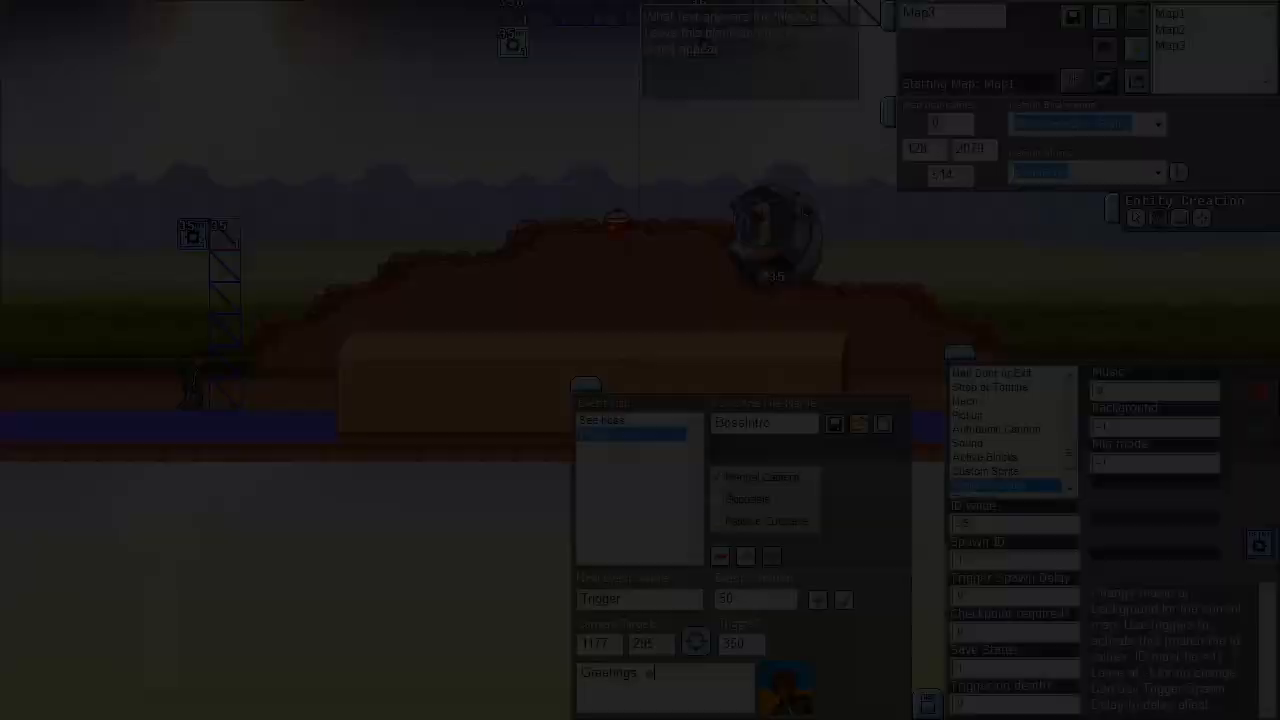
text(Greetings, worm.)
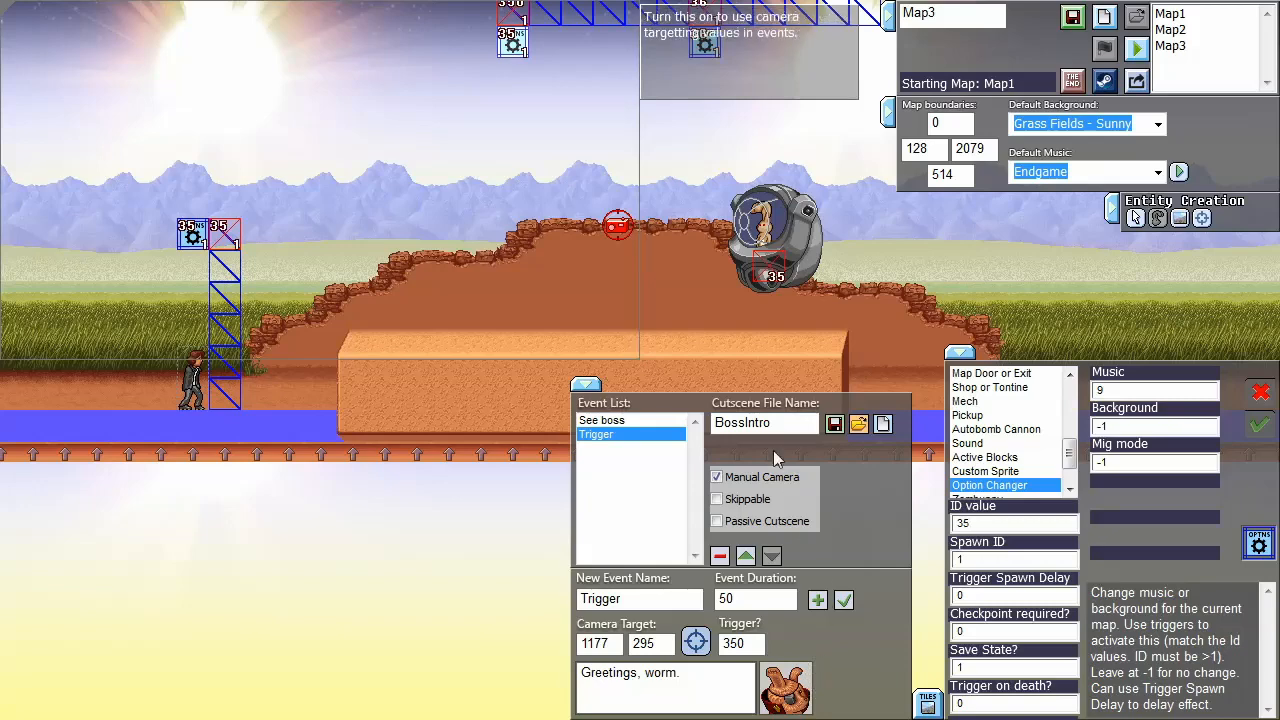
click(843, 599)
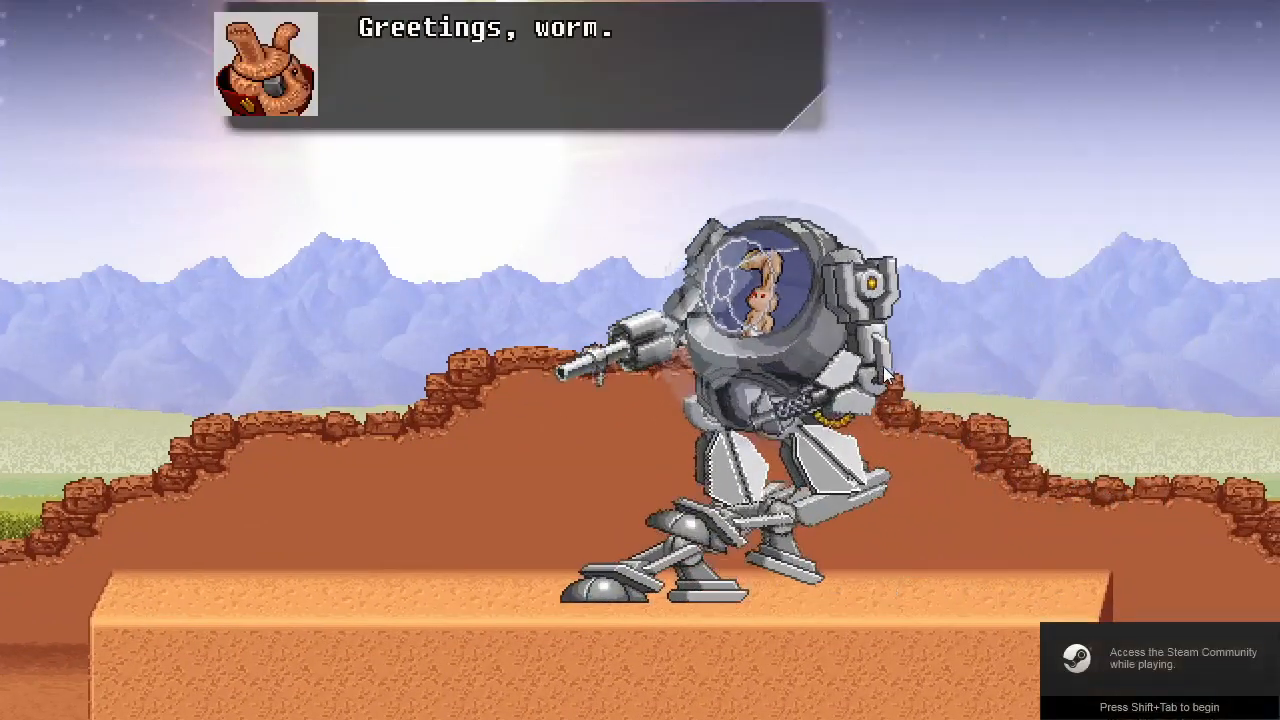
Playtest the intro dialog, fight the mech briefly, and return to the map editor
key(d)
key(w)
click(692, 156)
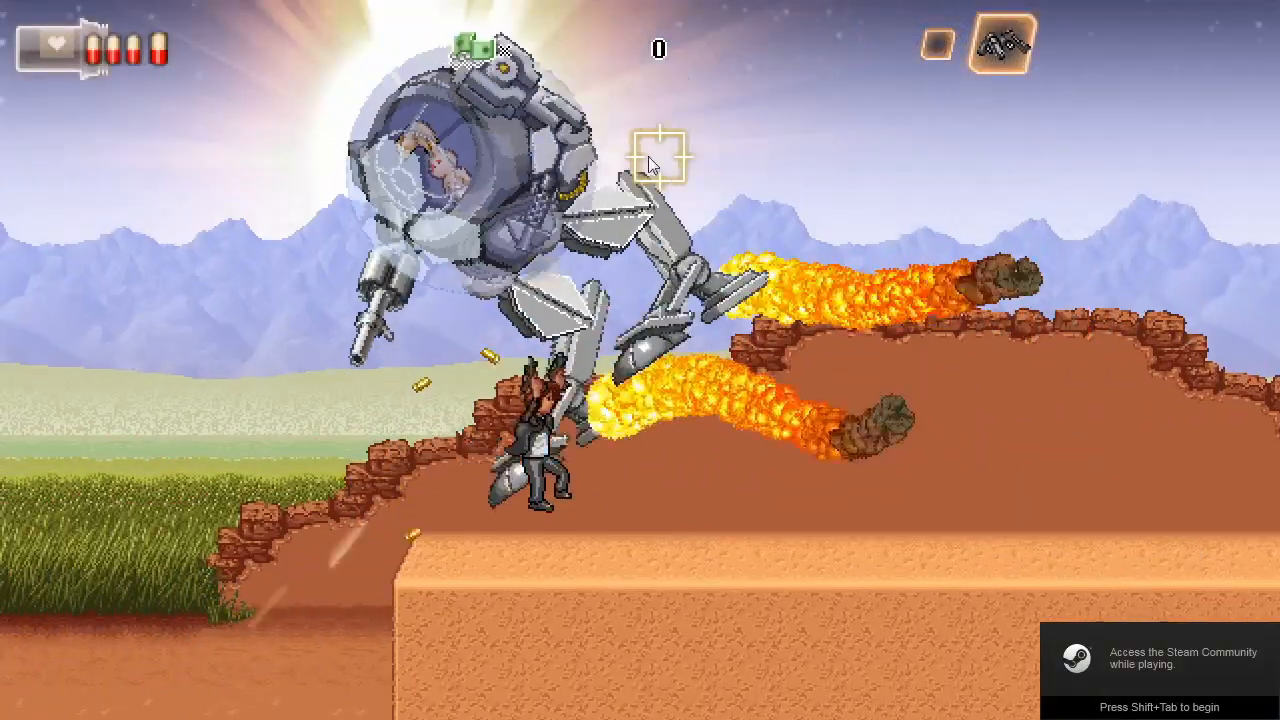
key(d)
click(431, 257)
key(Escape)
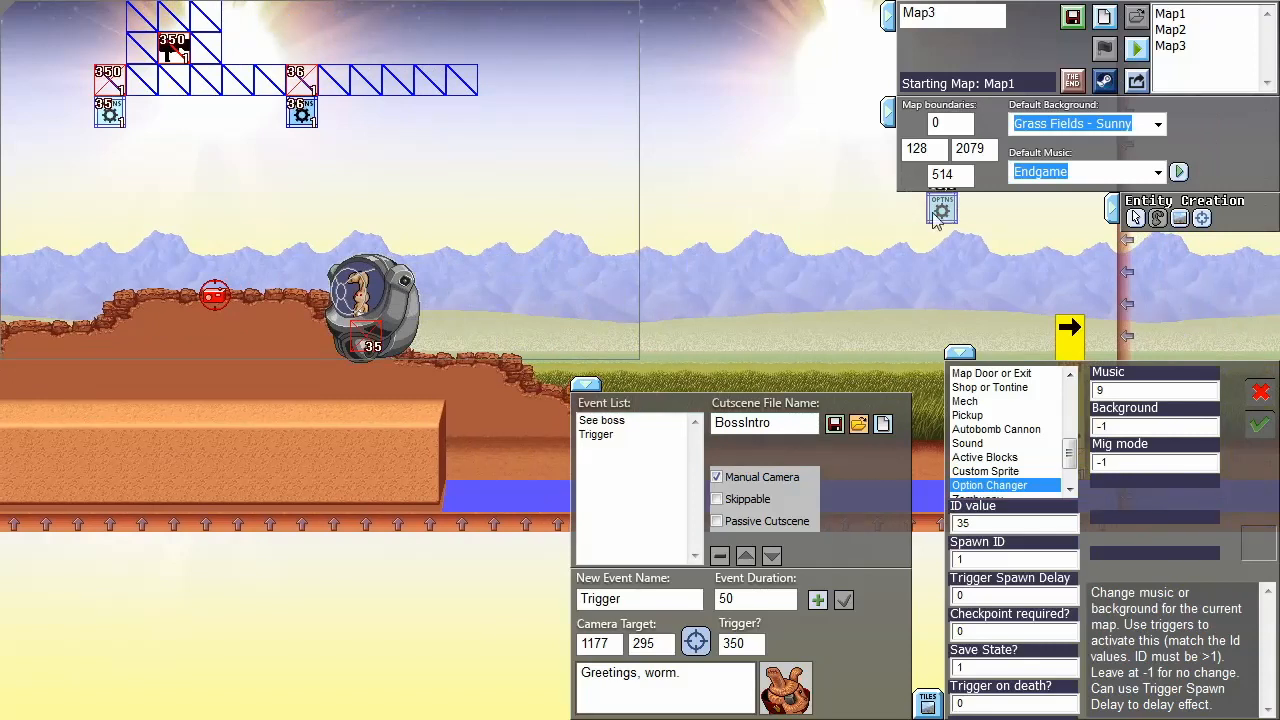
Fill in the "Super Mario Bros." Steam Workshop submission with tags "cool,fun", preview image 2sj1d0bs0u3z.jpg and description "Fun game. Fuuuuuuun."
click(1141, 85)
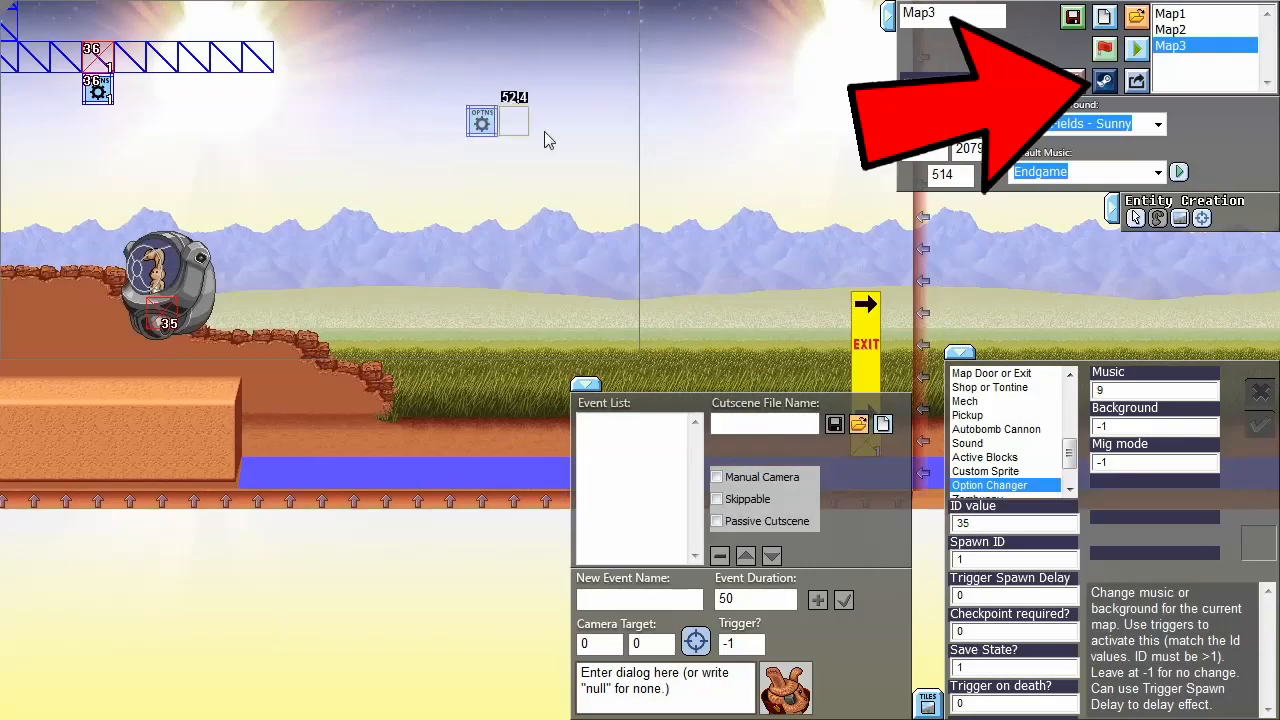
click(1104, 81)
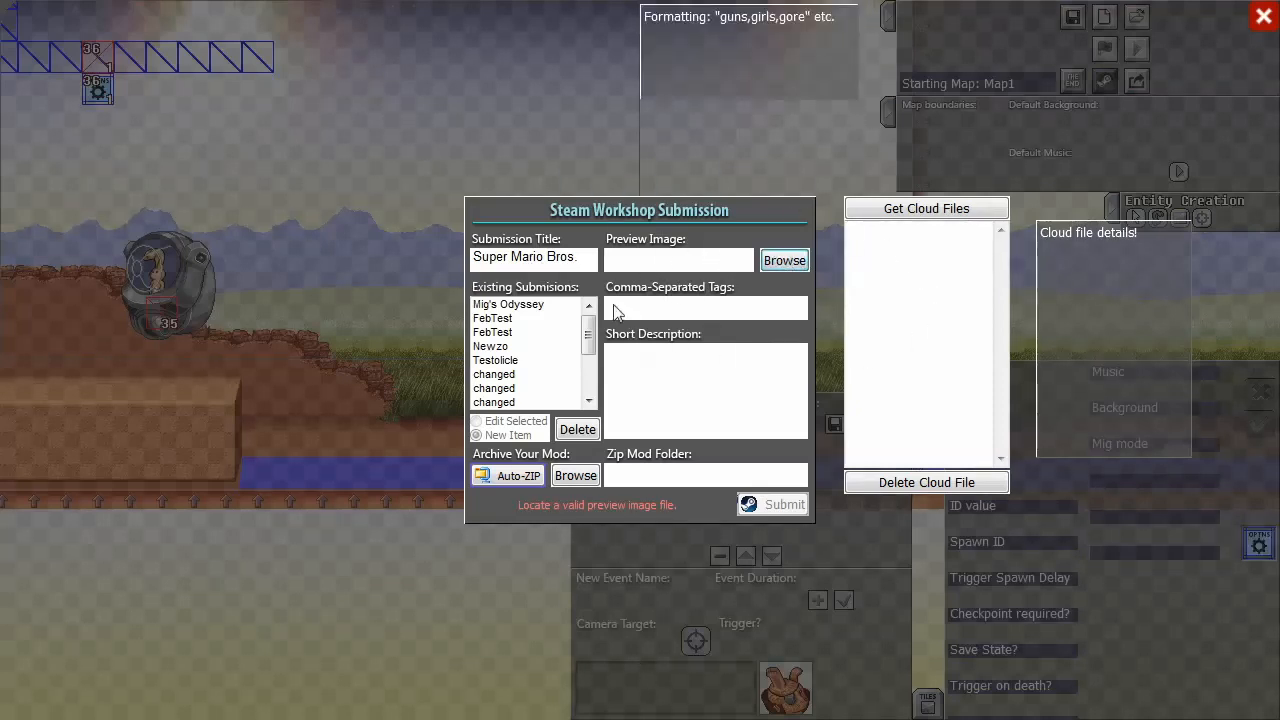
click(690, 313)
text(cool,fun)
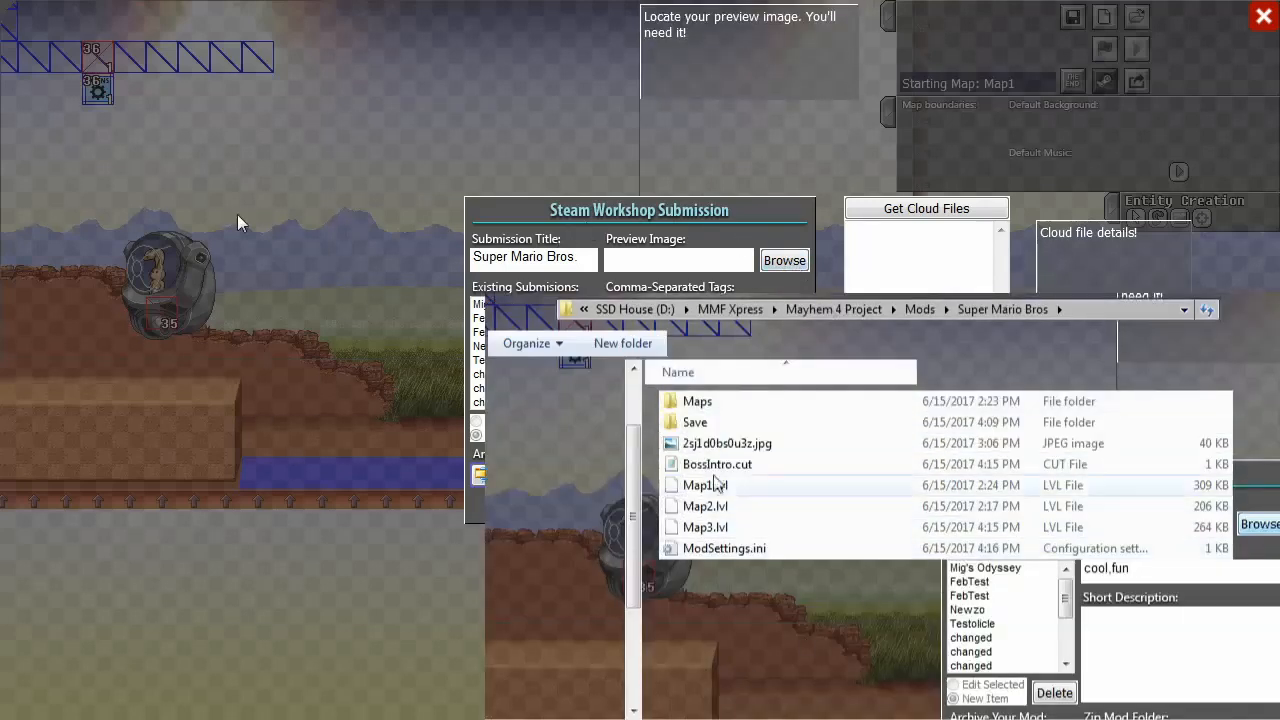
double_click(250, 181)
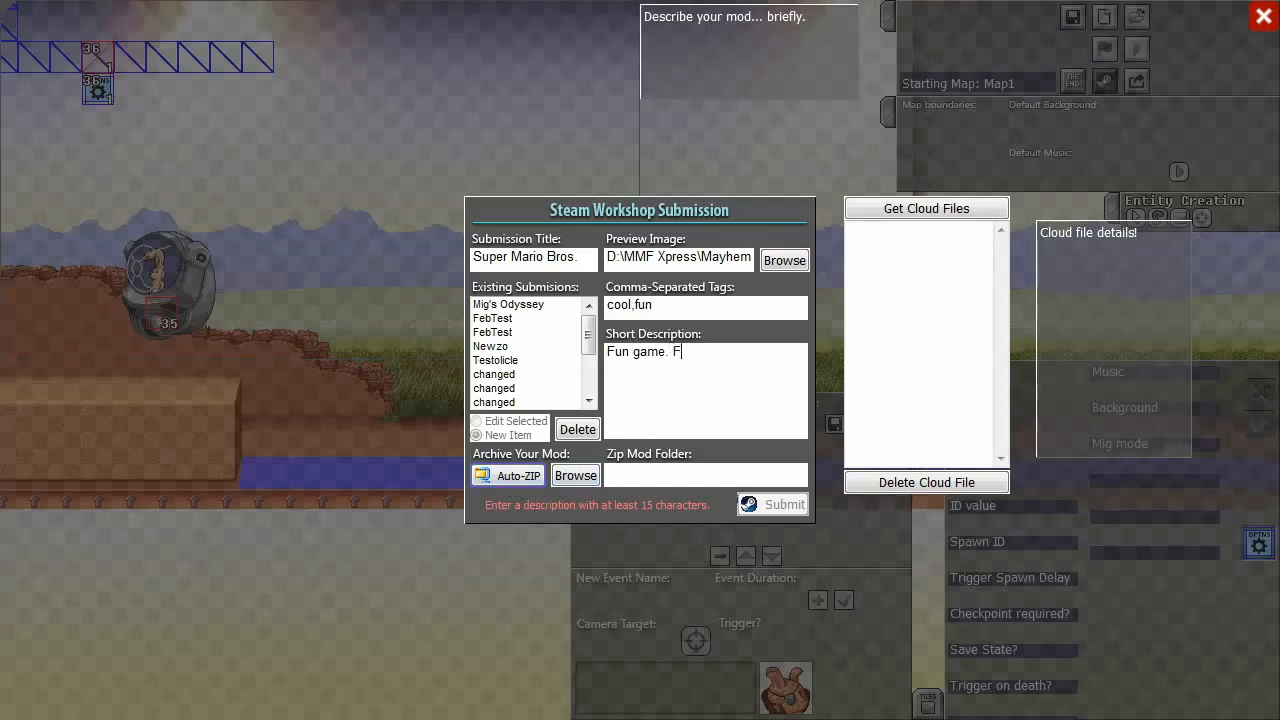
text(uuuuuuun.)
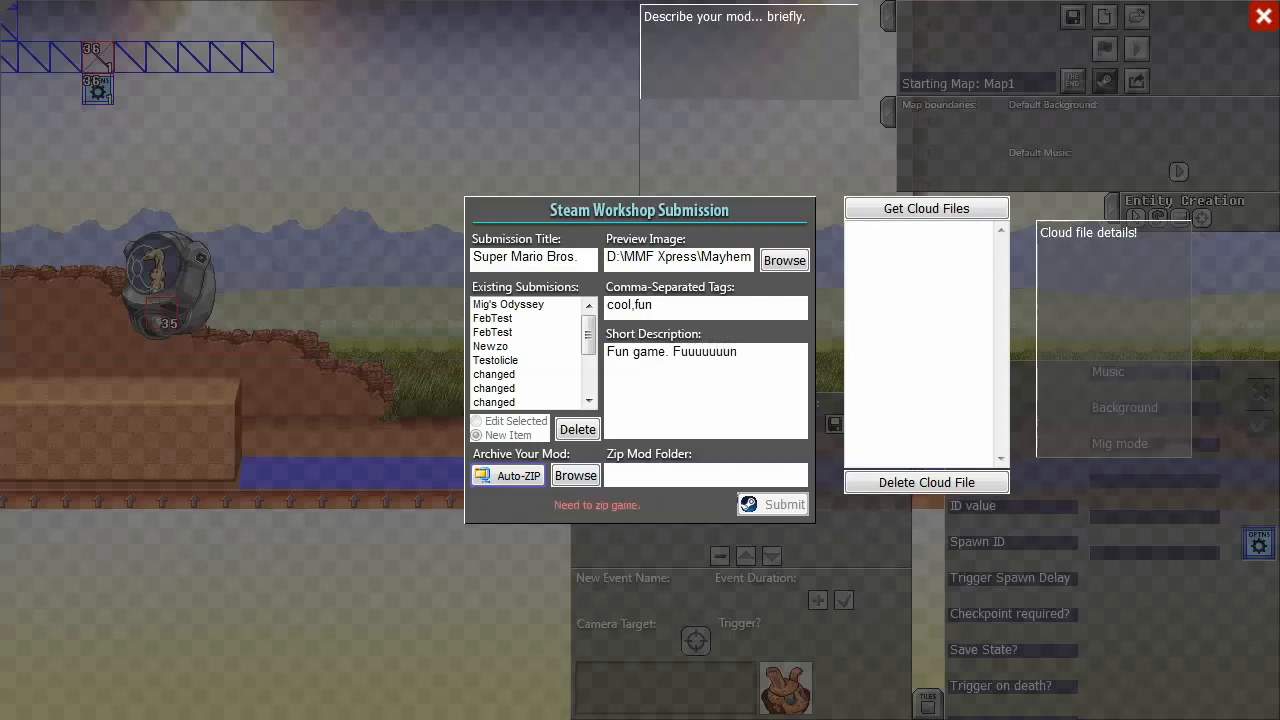
Archive the mod folder as a zip automatically and submit it to the Steam Workshop
click(503, 478)
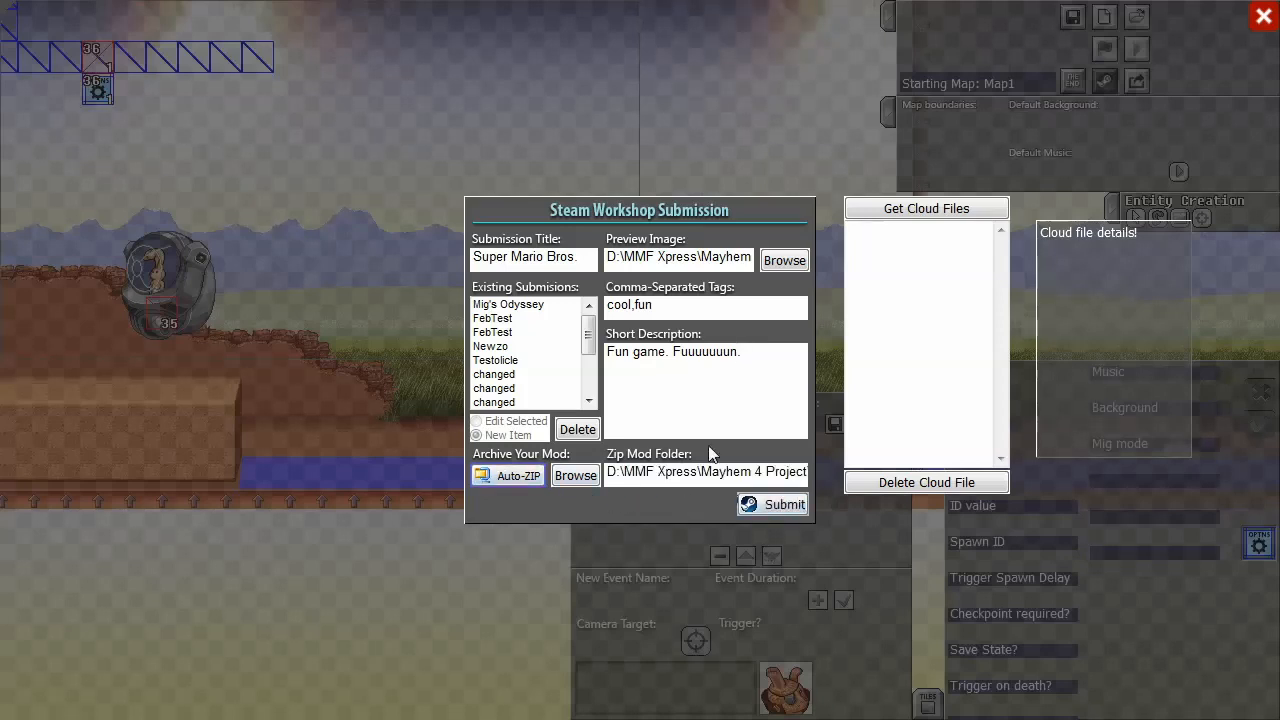
click(781, 508)
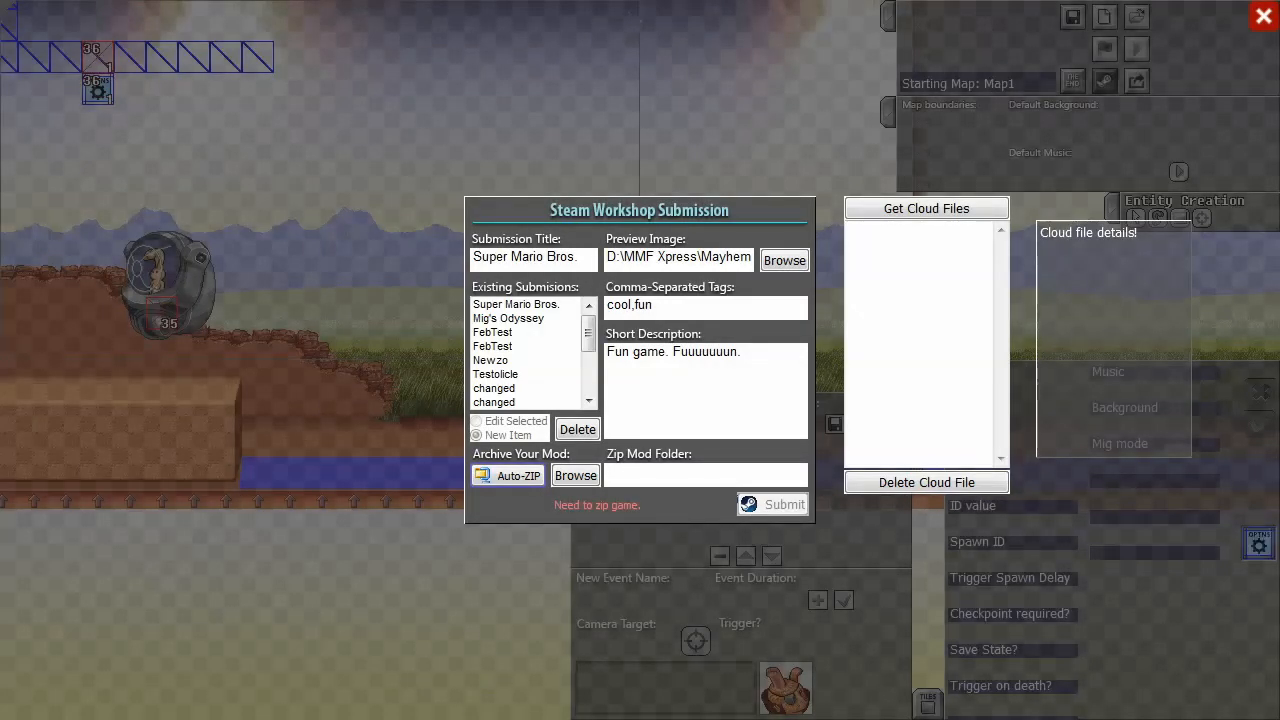
Retrieve the list of Steam cloud files and look for the Super Mario Bros. archive in it
click(945, 208)
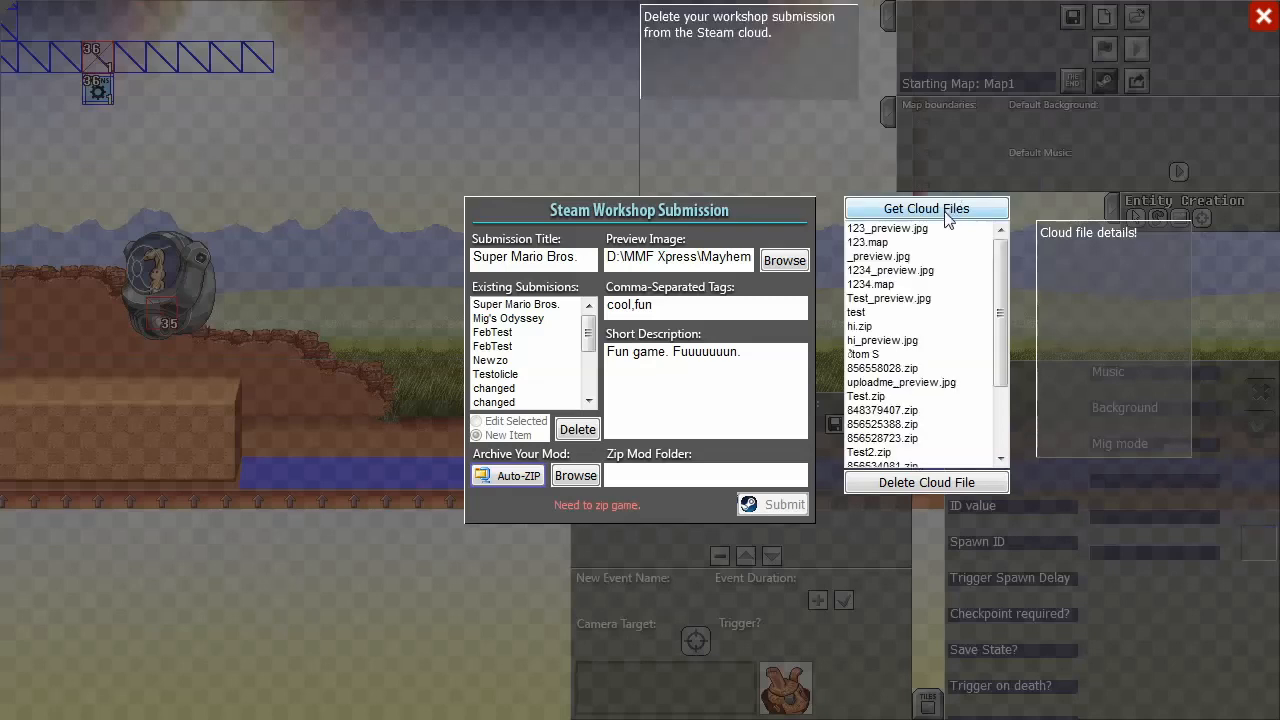
mouse_move(1000, 262)
mouse_down()
mouse_move(995, 388)
mouse_move(1015, 243)
mouse_up()
scroll(1008, 247, down, 3)
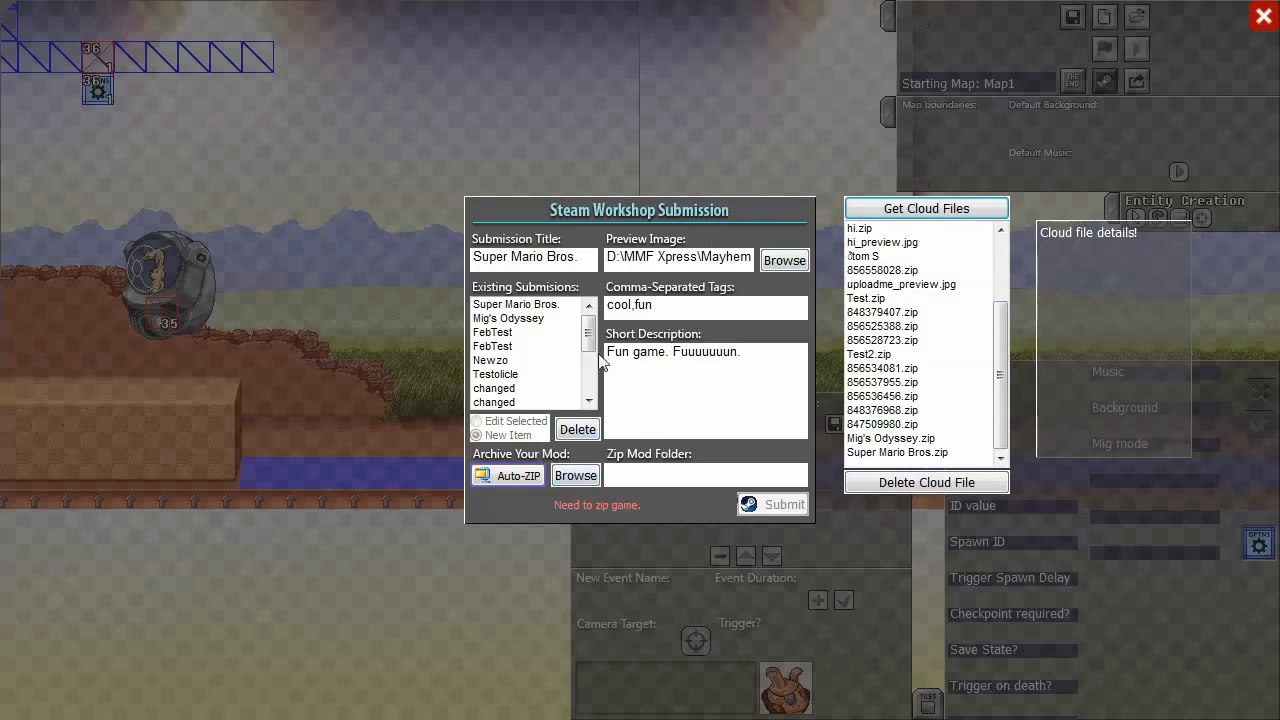
Try to resubmit the existing "Super Mario Bros." submission with a freshly zipped mod, and close the Workshop submission form
click(533, 308)
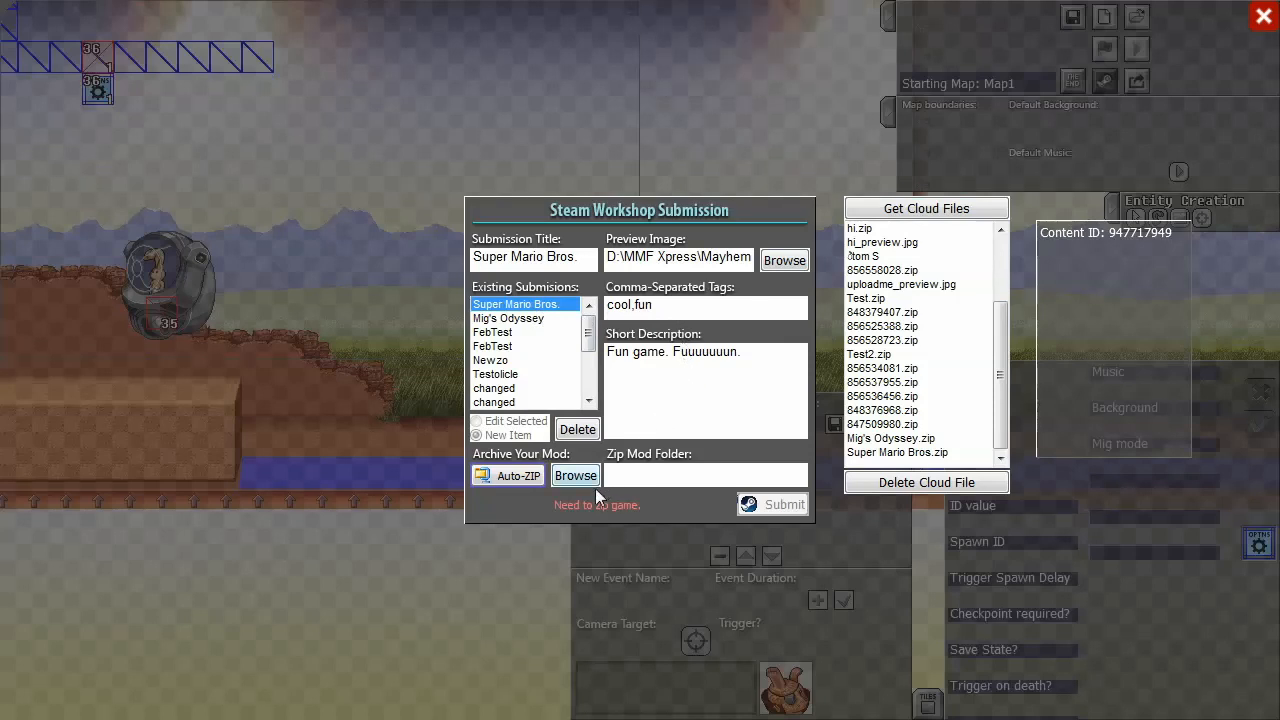
click(508, 475)
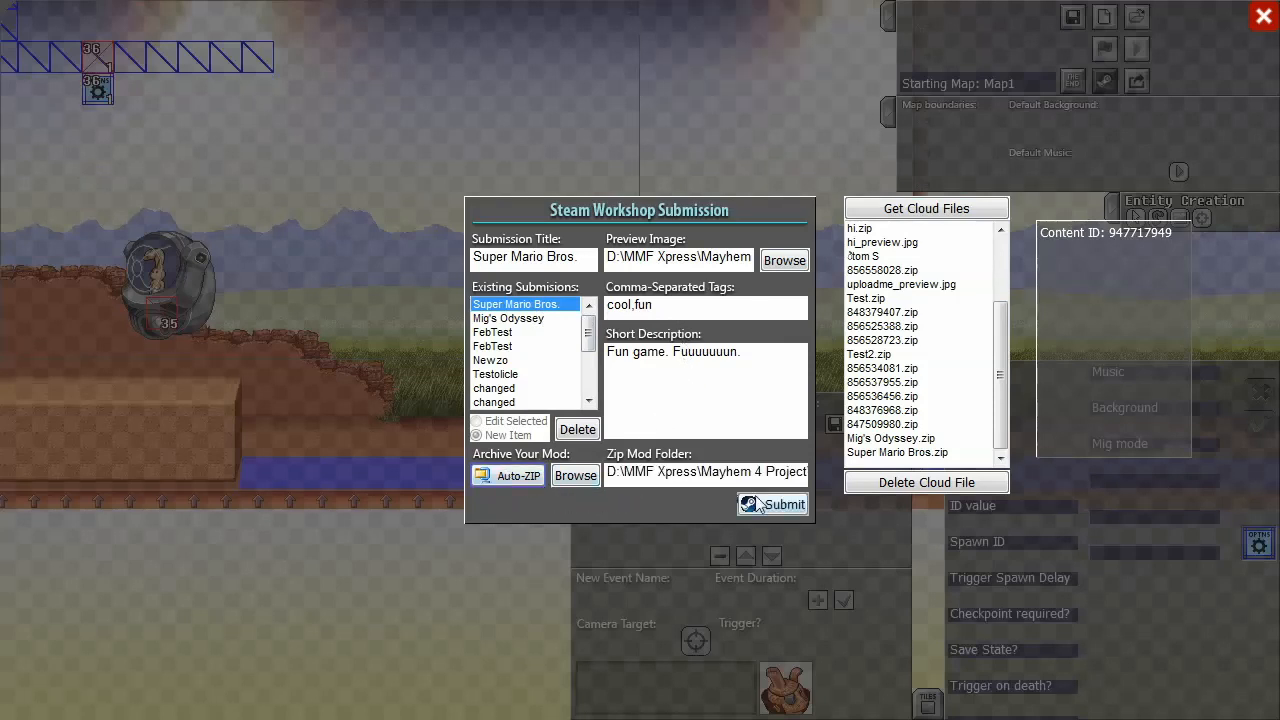
click(767, 509)
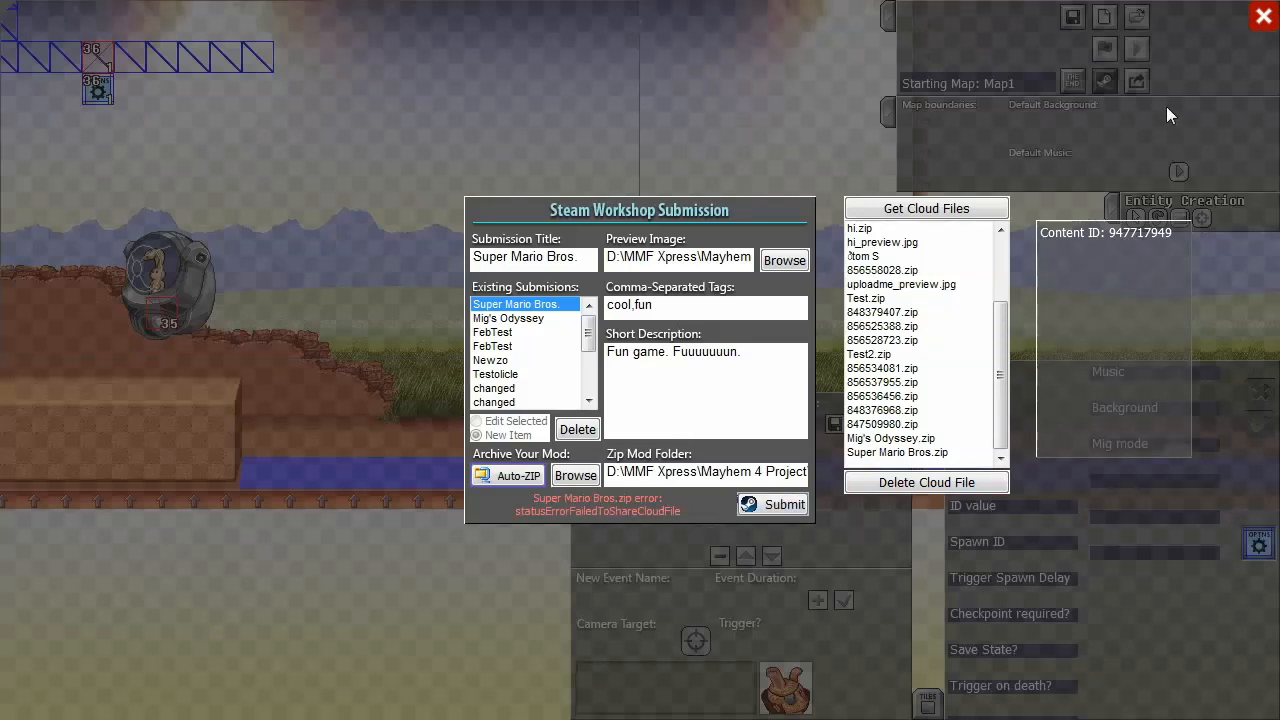
click(1263, 18)
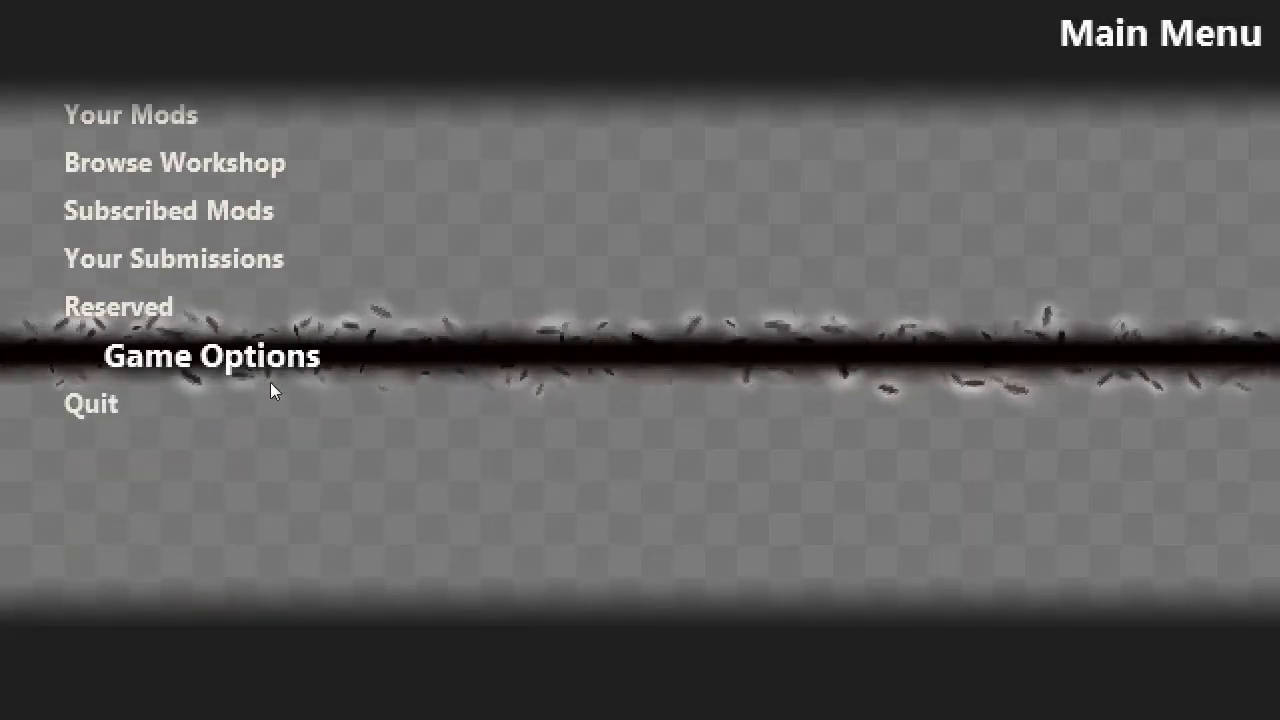
Open the "Super Mario Bros." mod page from your installed mods in the game's main menu
scroll(271, 383, up, 5)
click(206, 369)
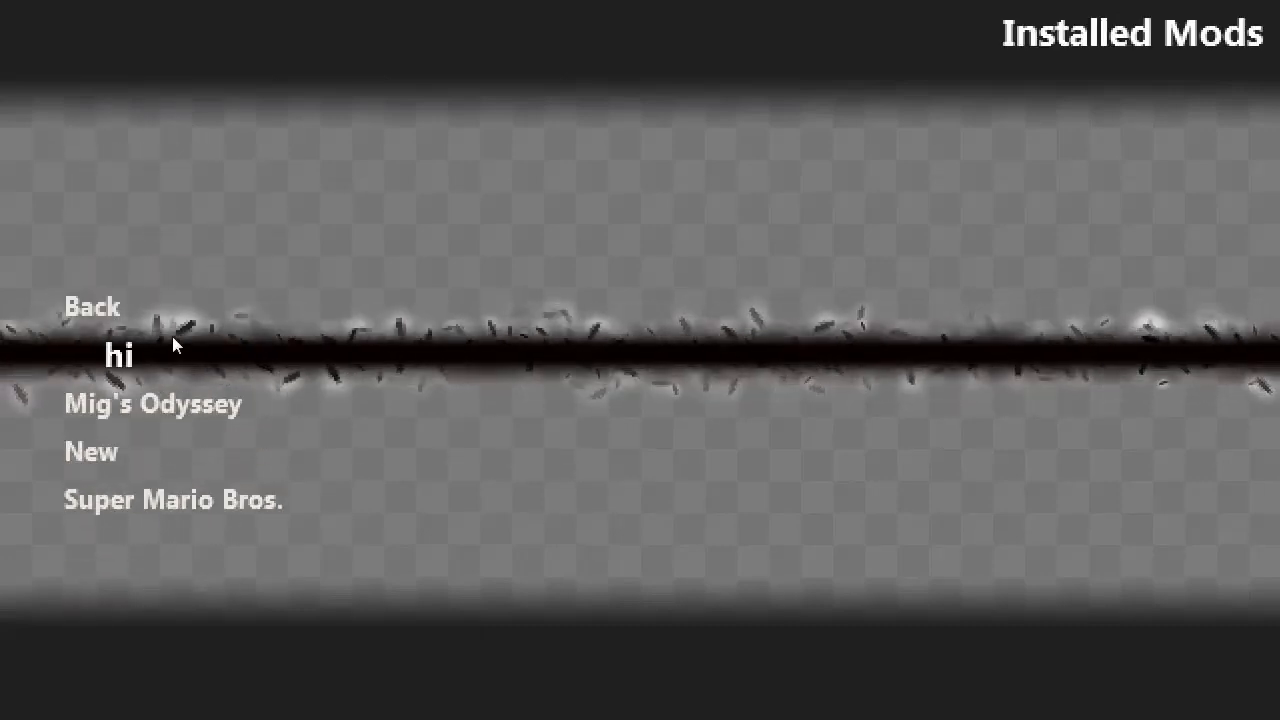
scroll(174, 343, down, 3)
click(181, 359)
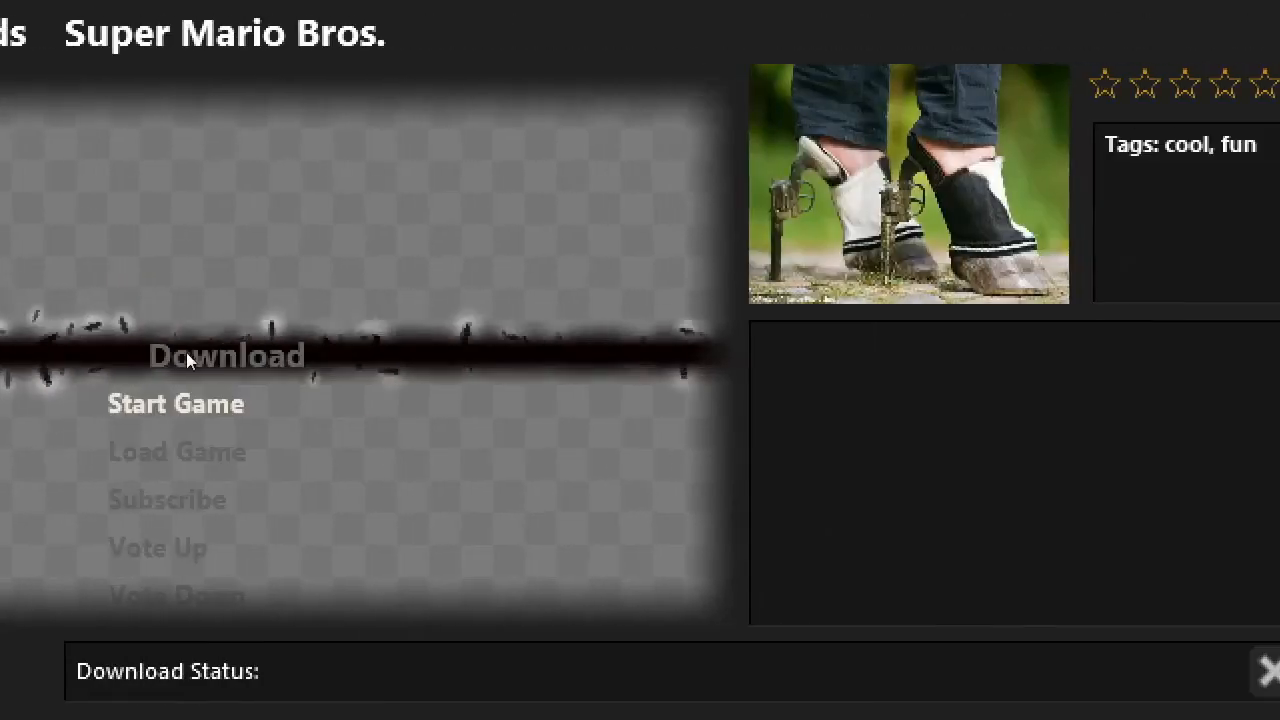
Start the Super Mario Bros. mod from its page and enter the brick tower through its door
scroll(186, 350, down, 2)
scroll(186, 348, up, 2)
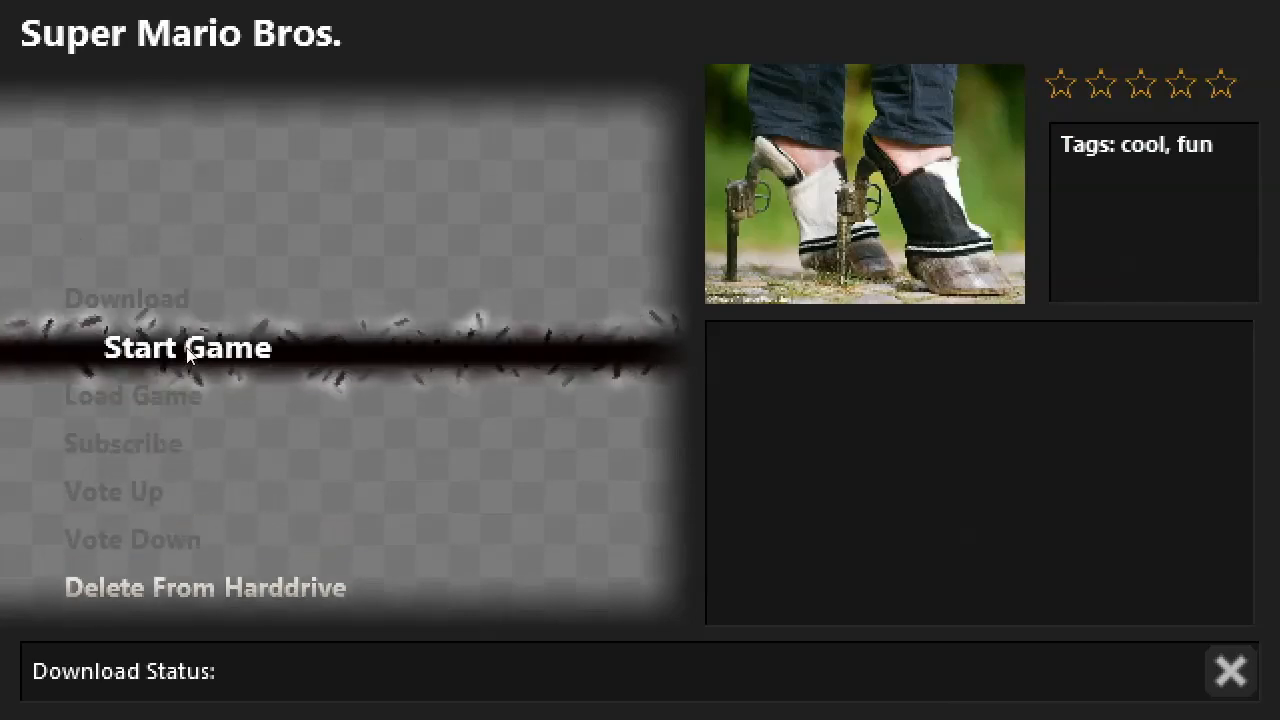
click(190, 348)
key(a)
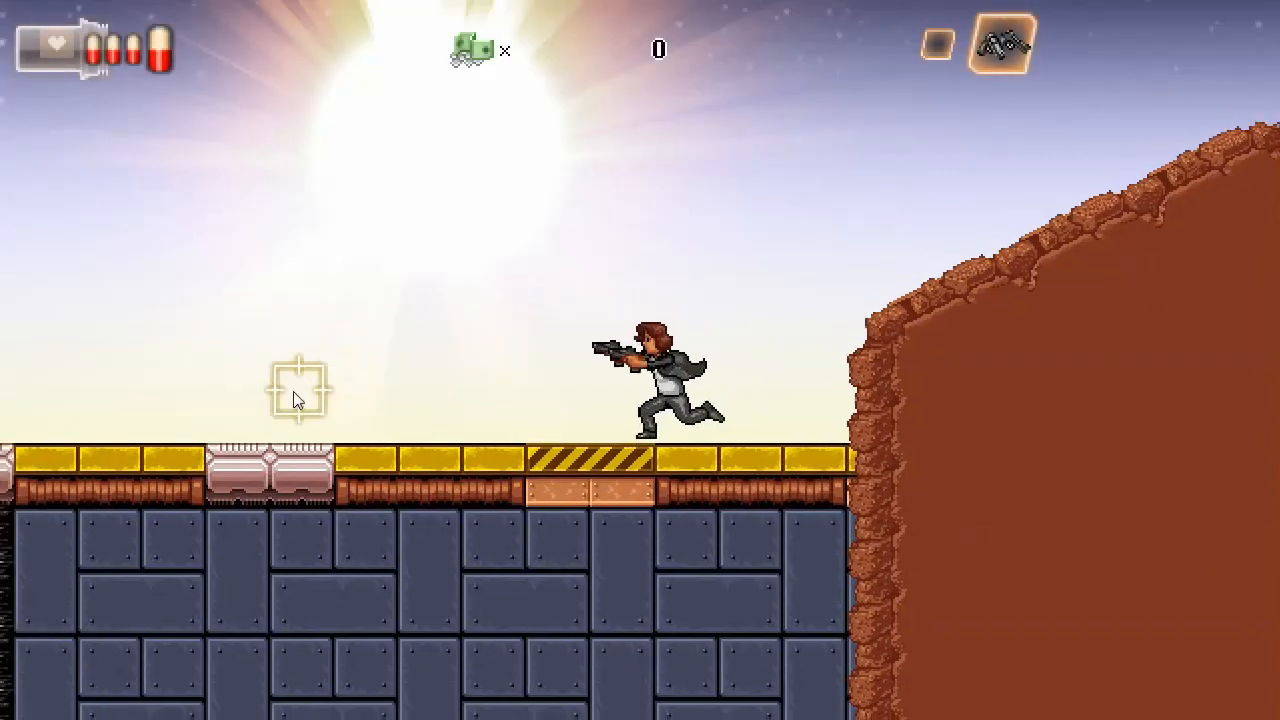
key(d)
key(d)
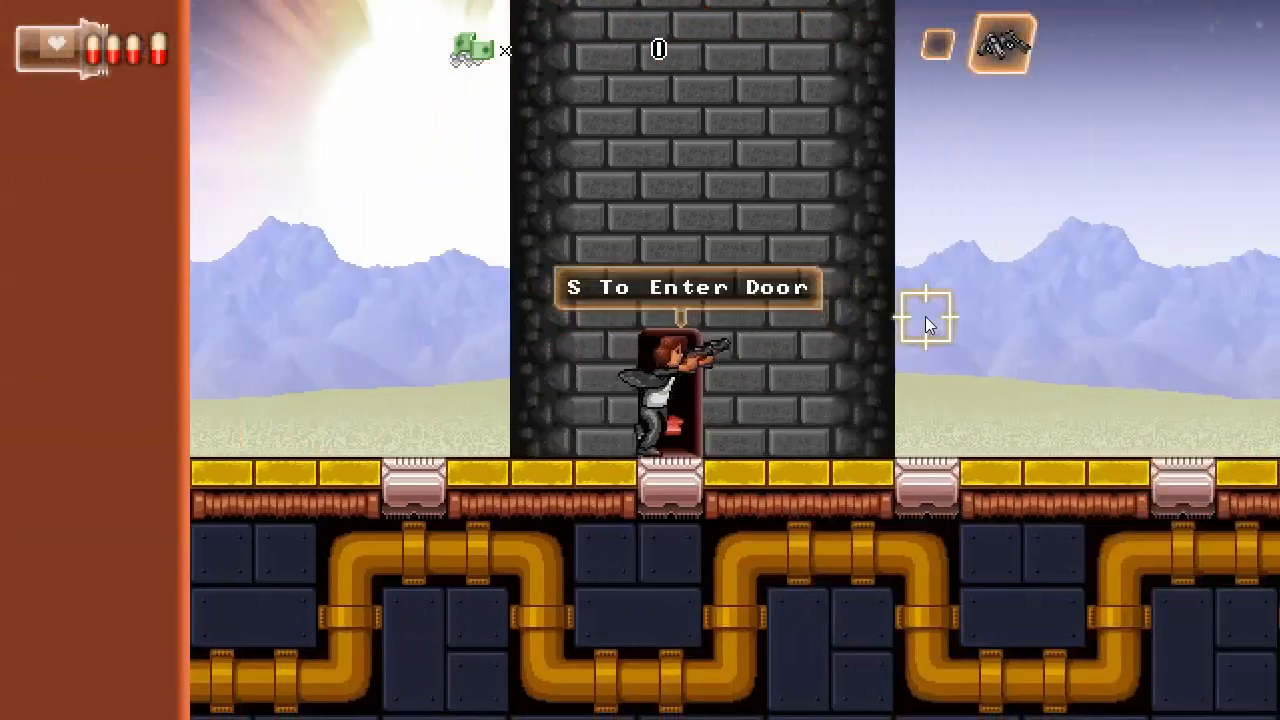
key(s)
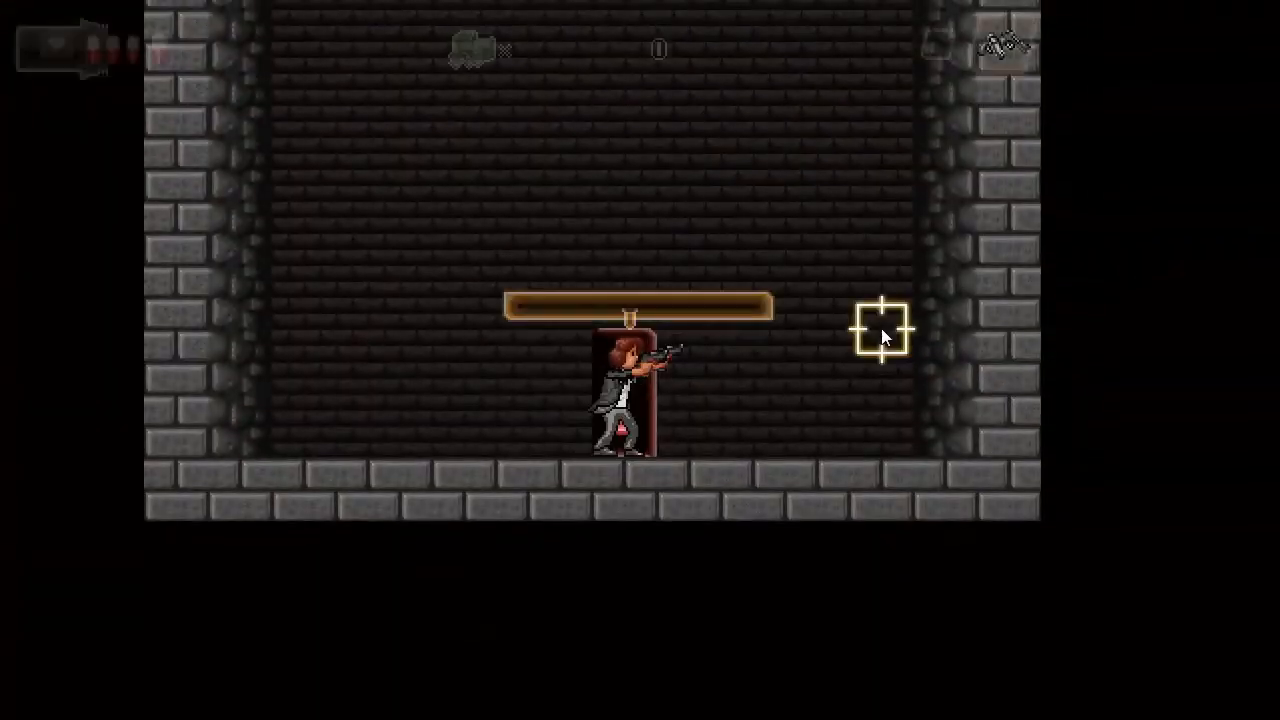
Fight the enemy in the tower room, collect the dropped gun and money, and leave through the door
key(d)
key(a)
mouse_move(728, 120)
mouse_down()
mouse_move(736, 110)
mouse_move(716, 111)
mouse_move(753, 121)
mouse_move(469, 252)
mouse_move(391, 251)
mouse_move(595, 149)
mouse_move(670, 195)
mouse_up()
key(w)
key(d)
key(a)
key(w)
key(d)
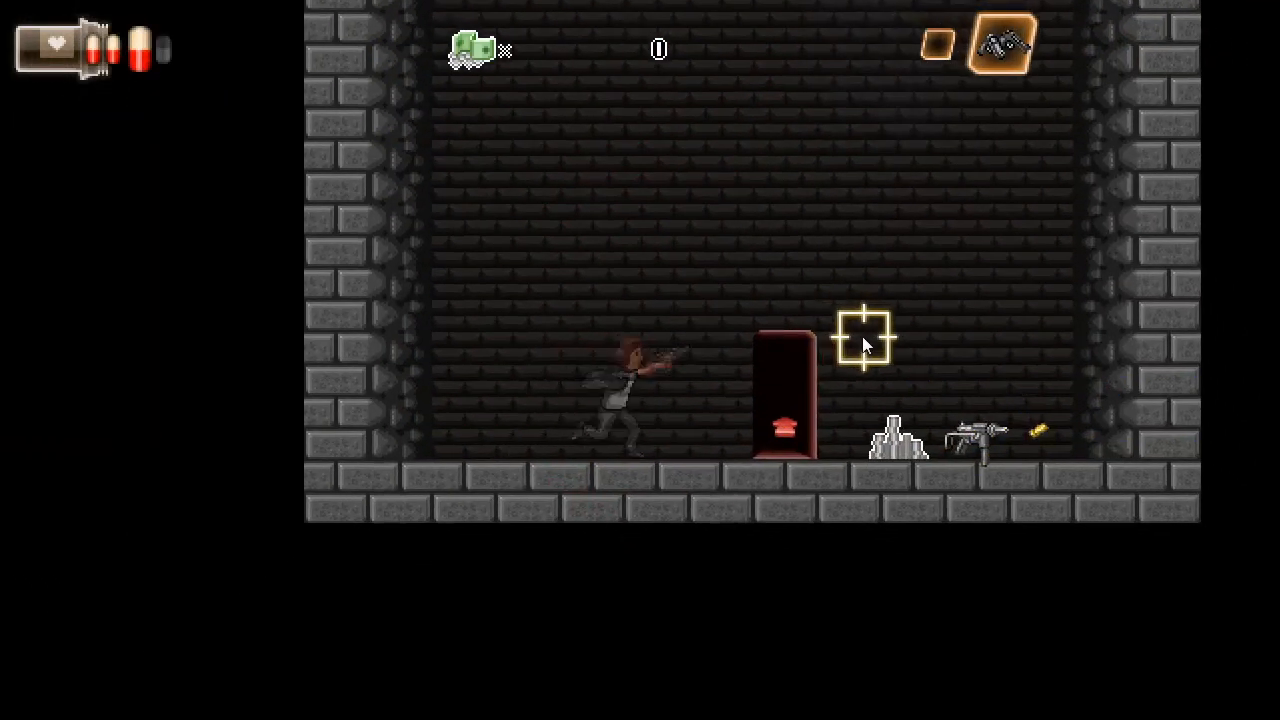
key(a)
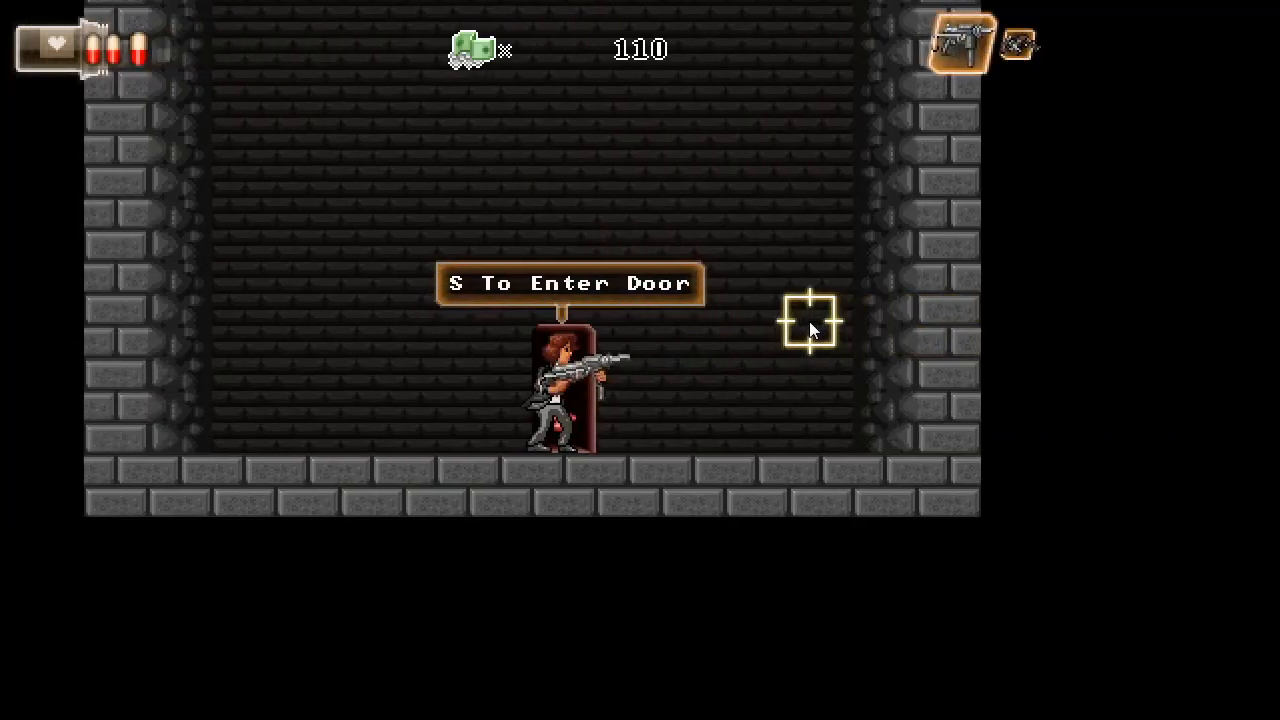
key(s)
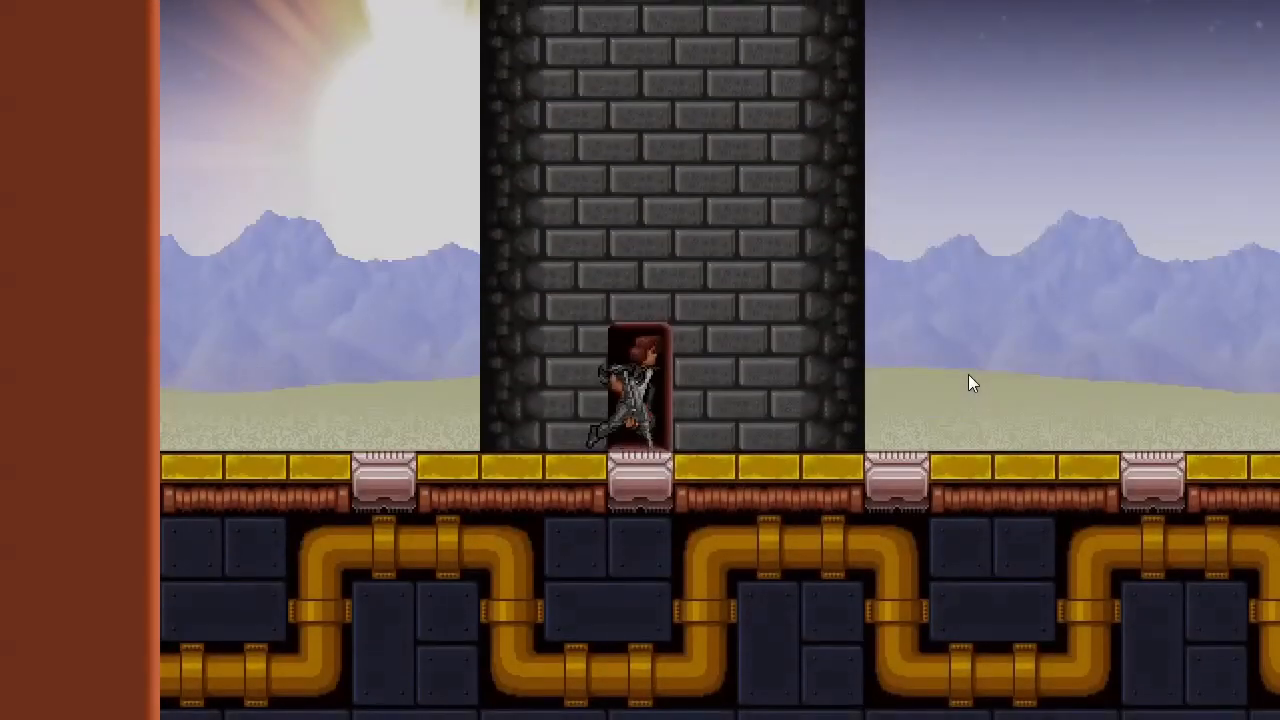
Run from the tower into the next map and trigger the rabbit mech boss's intro cutscene
key(d)
key(d)
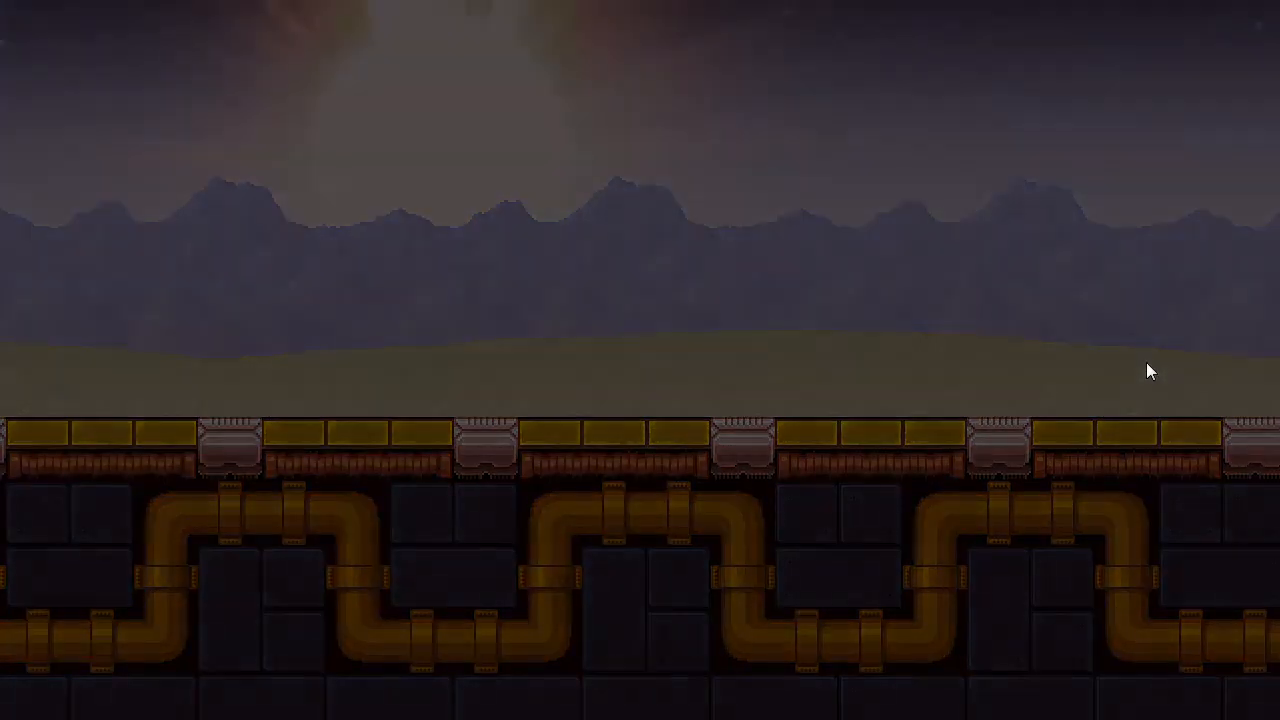
key(d)
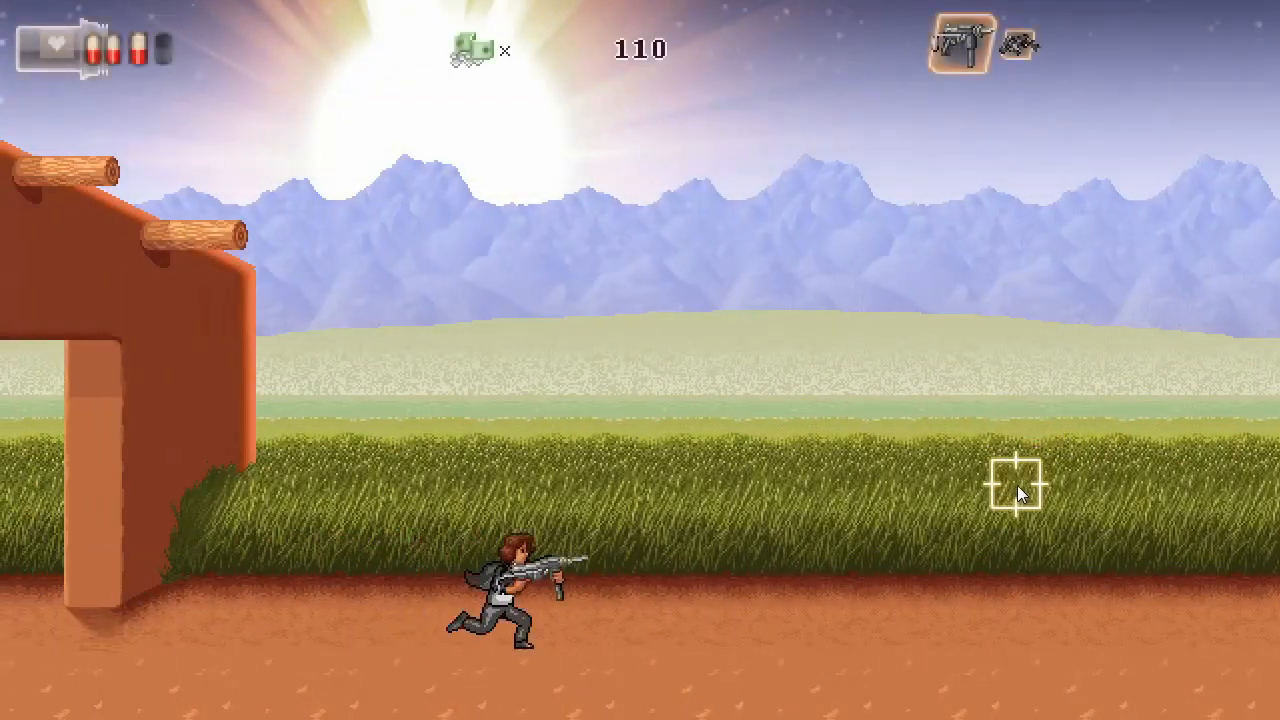
key(d)
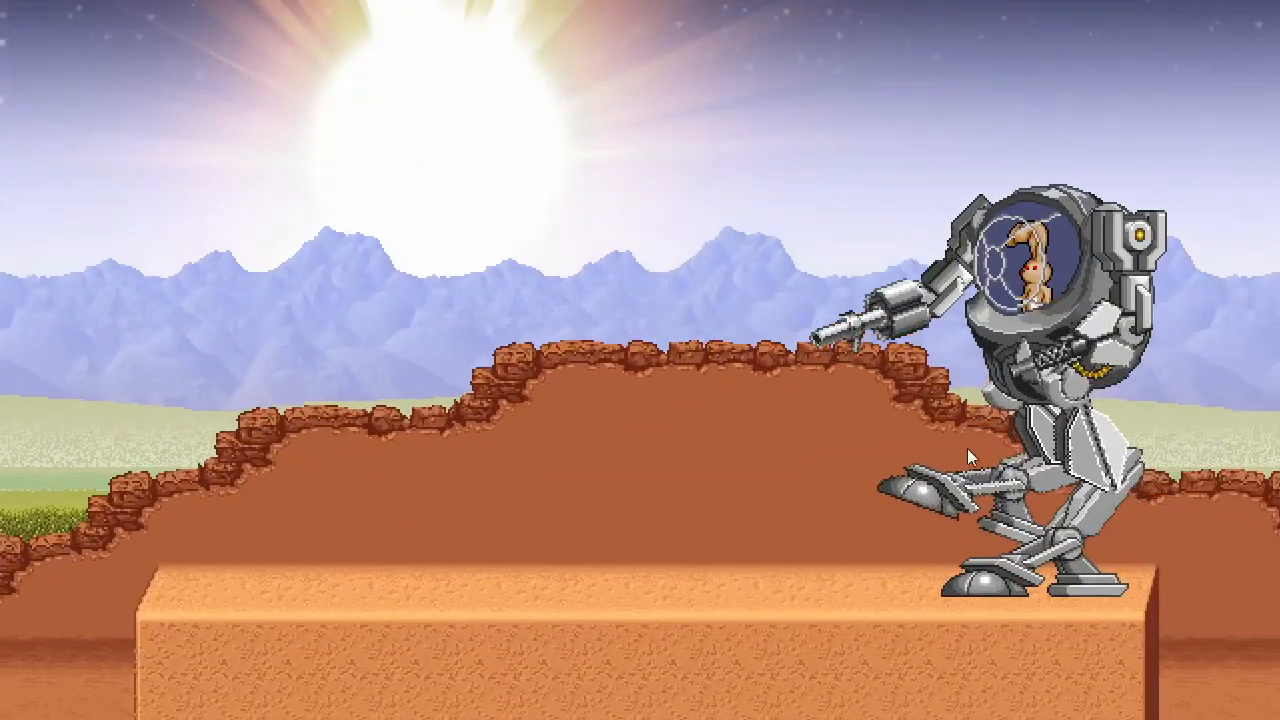
click(935, 369)
Shoot down the rabbit mech boss on the raised platform and run past it across the grassland
key(w)
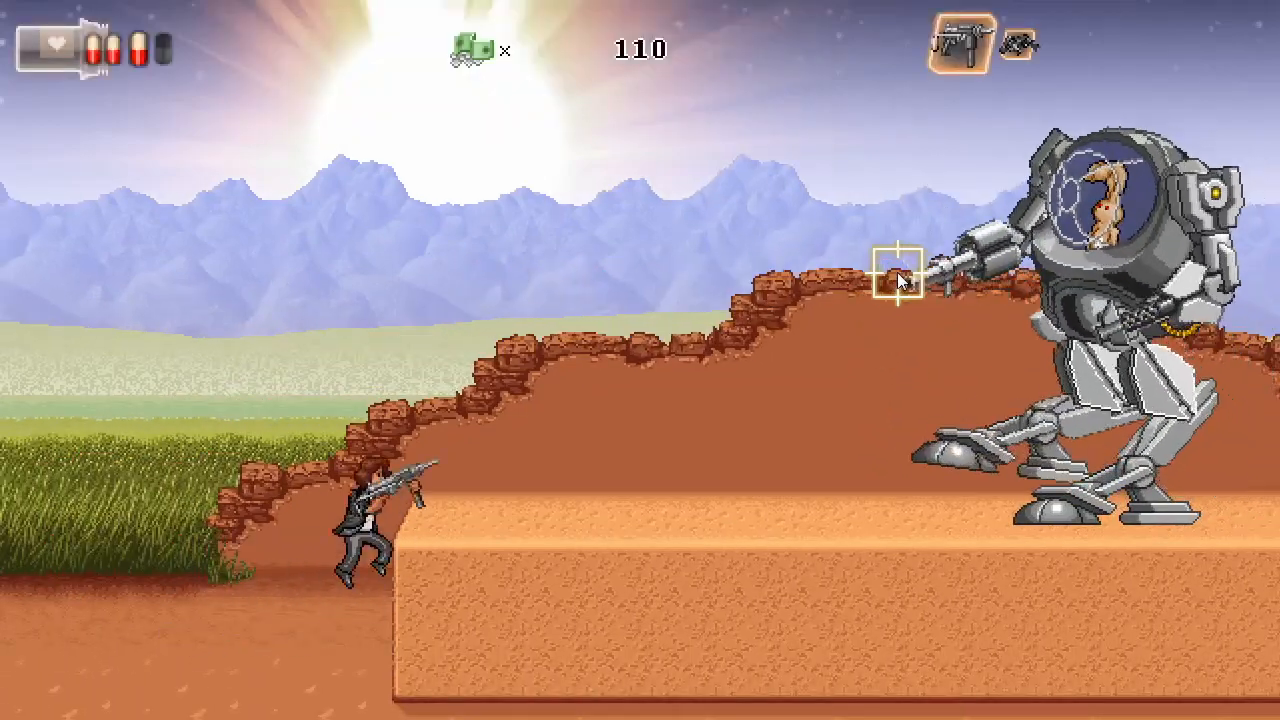
mouse_move(991, 240)
mouse_down()
mouse_move(769, 206)
mouse_move(502, 284)
mouse_move(391, 257)
mouse_move(434, 211)
mouse_move(480, 230)
mouse_move(533, 183)
mouse_move(686, 177)
mouse_move(1023, 206)
mouse_move(1006, 263)
mouse_move(953, 235)
mouse_move(877, 234)
mouse_move(809, 201)
mouse_move(586, 262)
mouse_move(494, 266)
mouse_move(429, 314)
mouse_move(403, 291)
mouse_move(388, 314)
mouse_move(376, 302)
mouse_move(438, 251)
mouse_move(587, 264)
mouse_up()
key(d)
key(d)
key(w)
key(a)
key(a)
key(d)
key(a)
key(d)
key(d)
key(d)
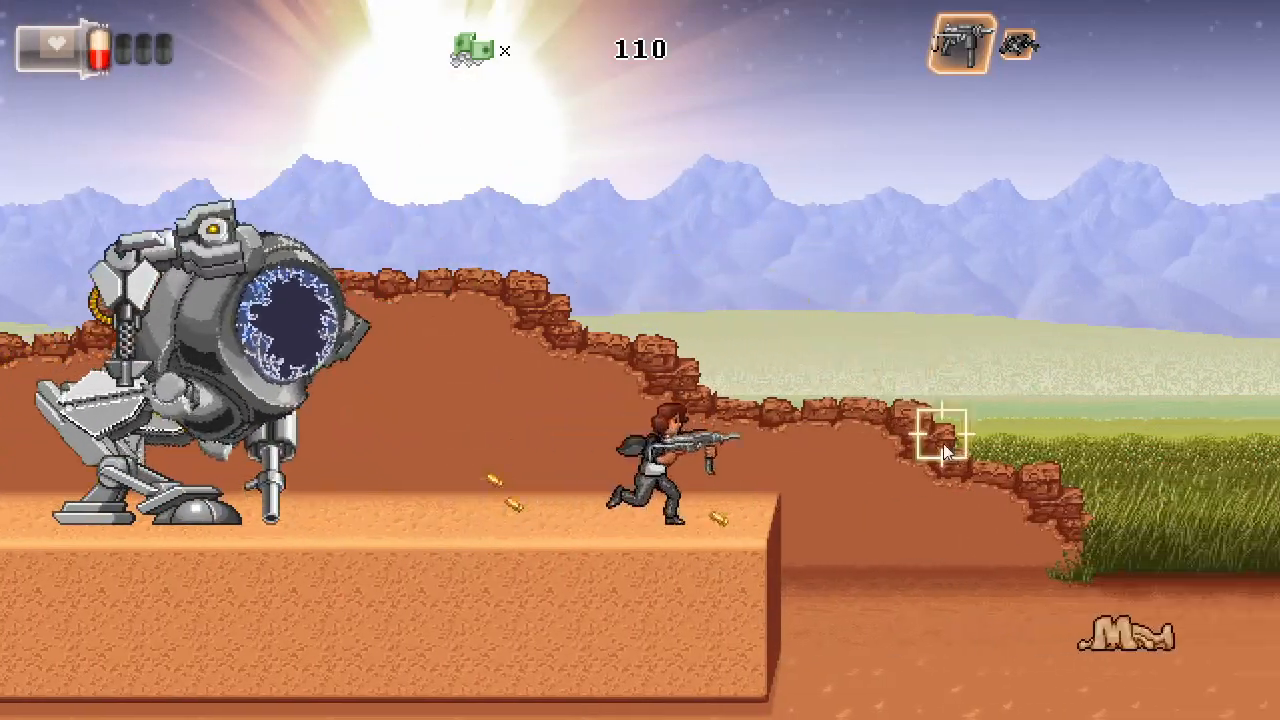
key(d)
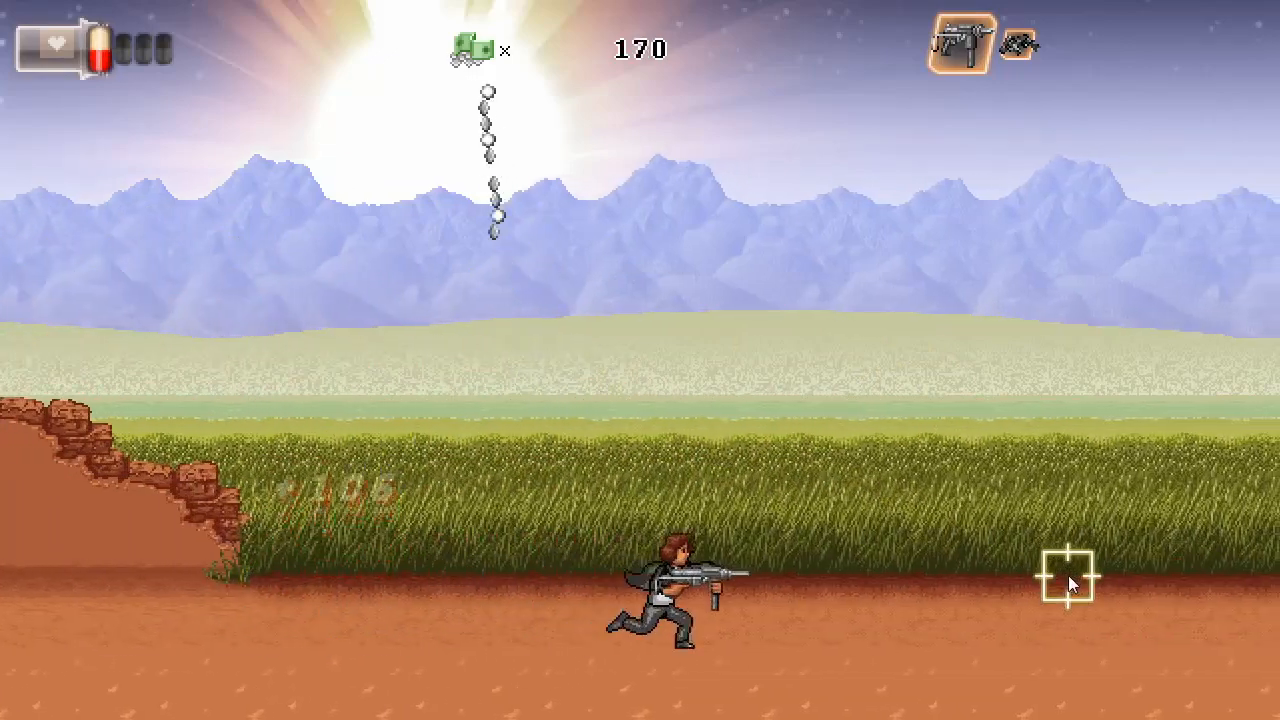